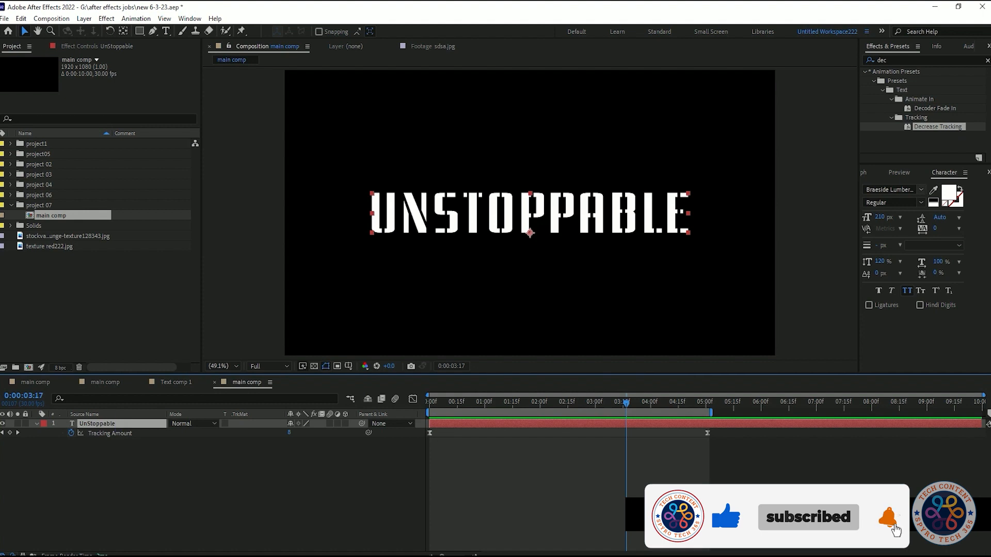
- Preview the tracking animation of the UNSTOPPABLE text
click(202, 528)
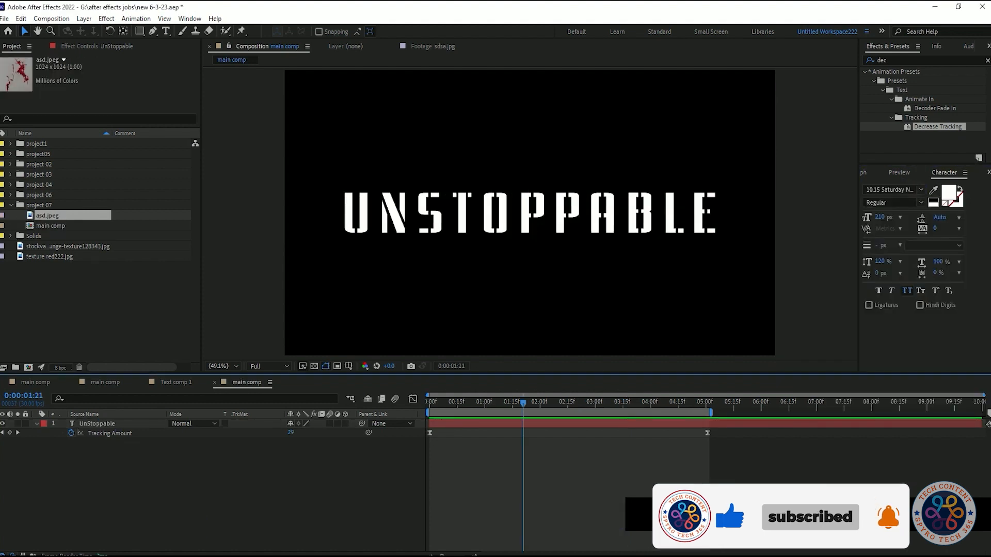
key(space)
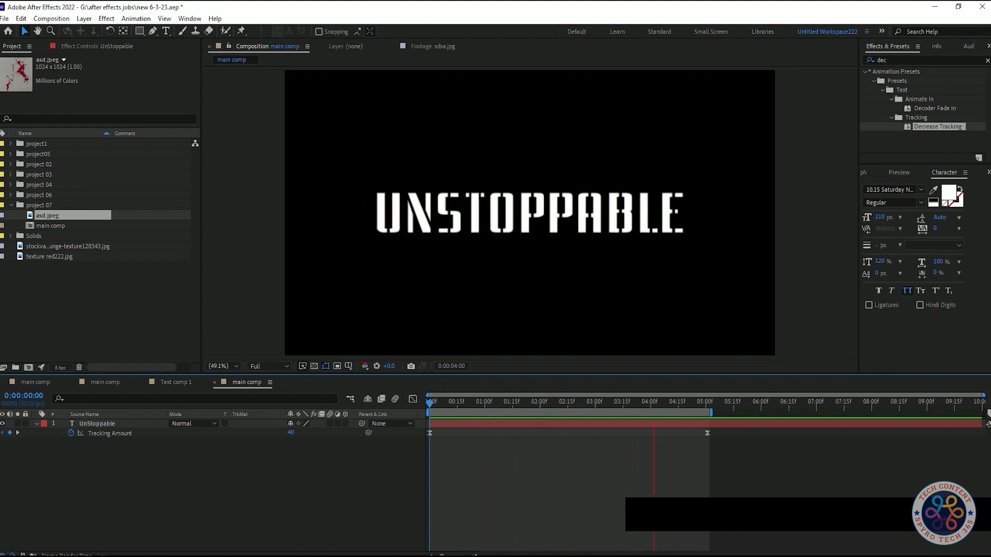
key(space)
- Pre-compose the UNSTOPPABLE text layer into a new composition named "text comp1"
click(36, 424)
right_click(90, 425)
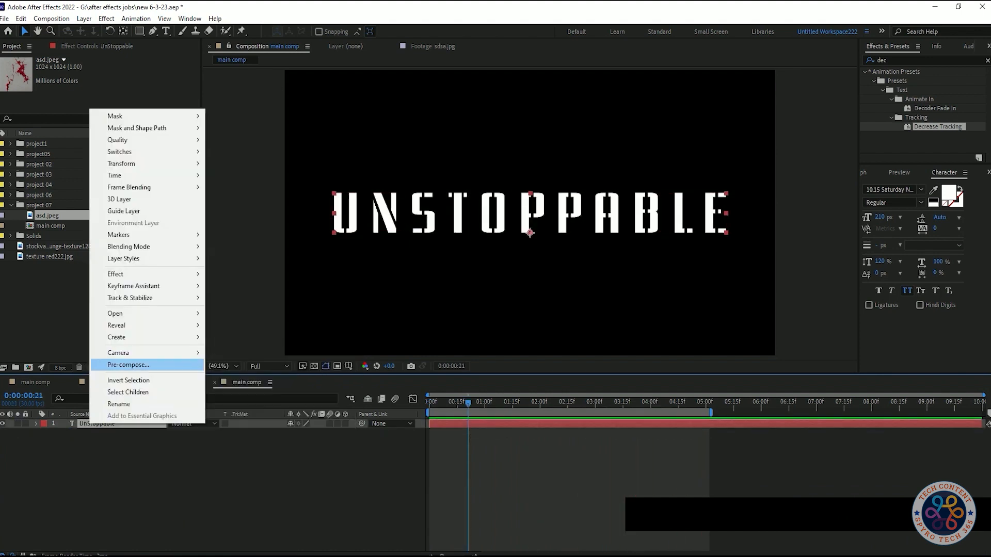
click(129, 365)
text(text comp1)
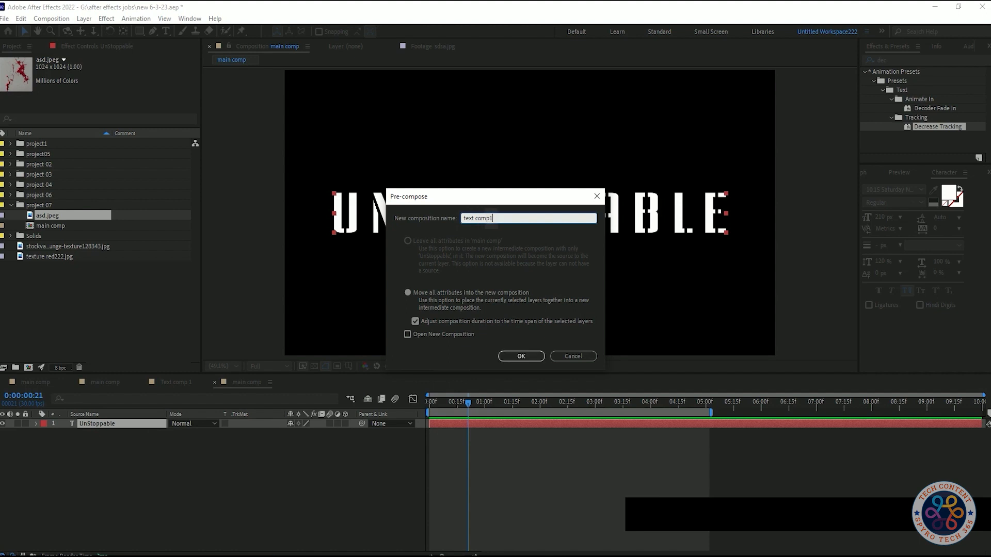
click(522, 356)
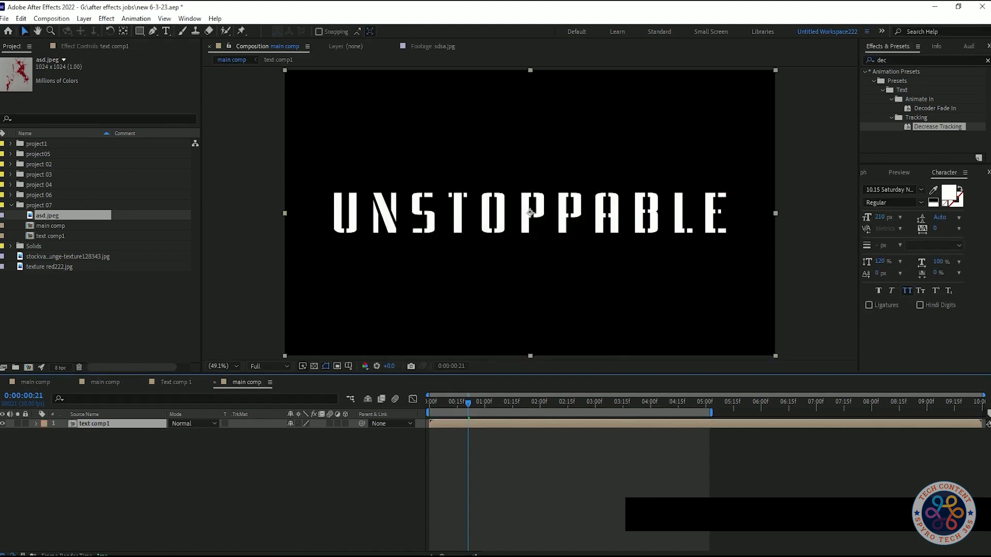
- Place the asd.jpeg image in the main comp beneath the text comp1 layer
drag(47, 215, 90, 434)
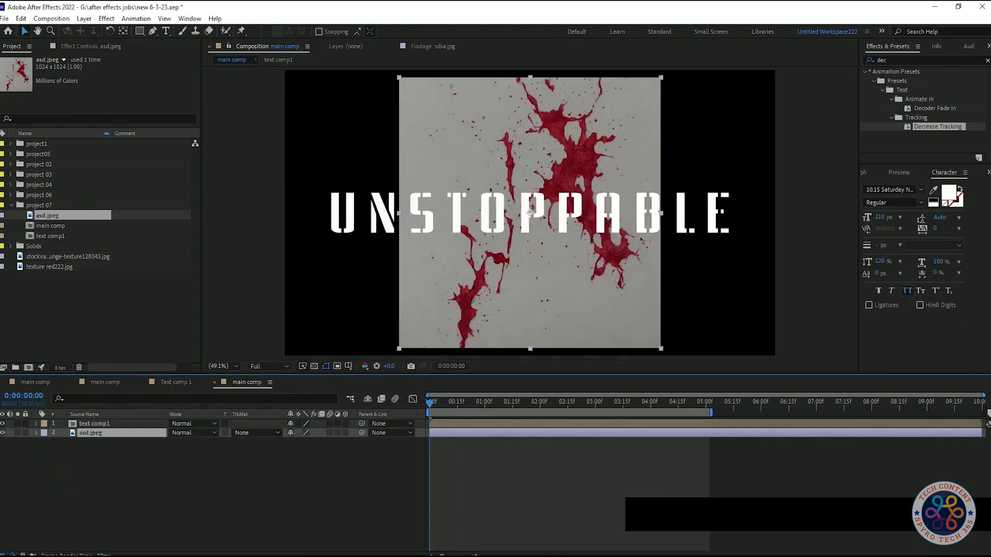
right_click(126, 434)
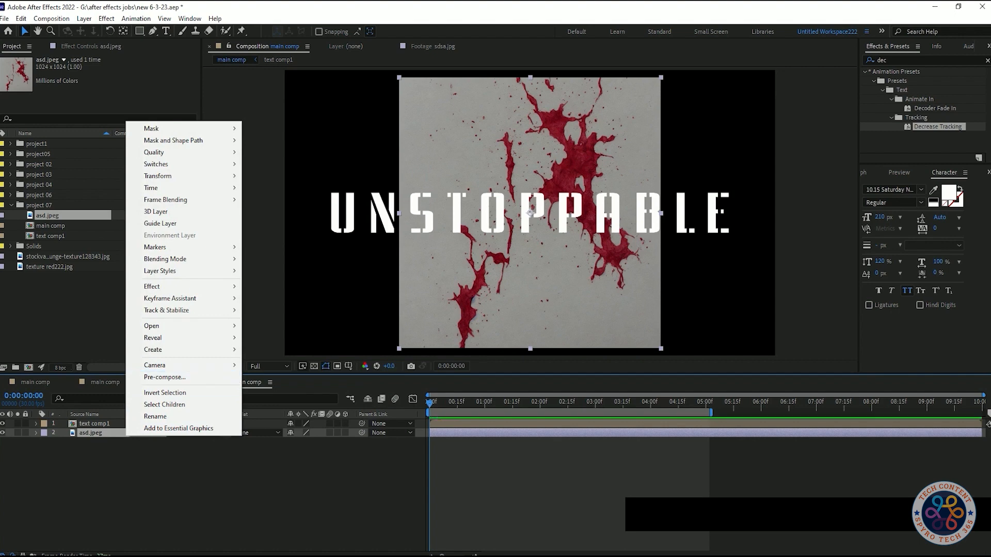
click(93, 468)
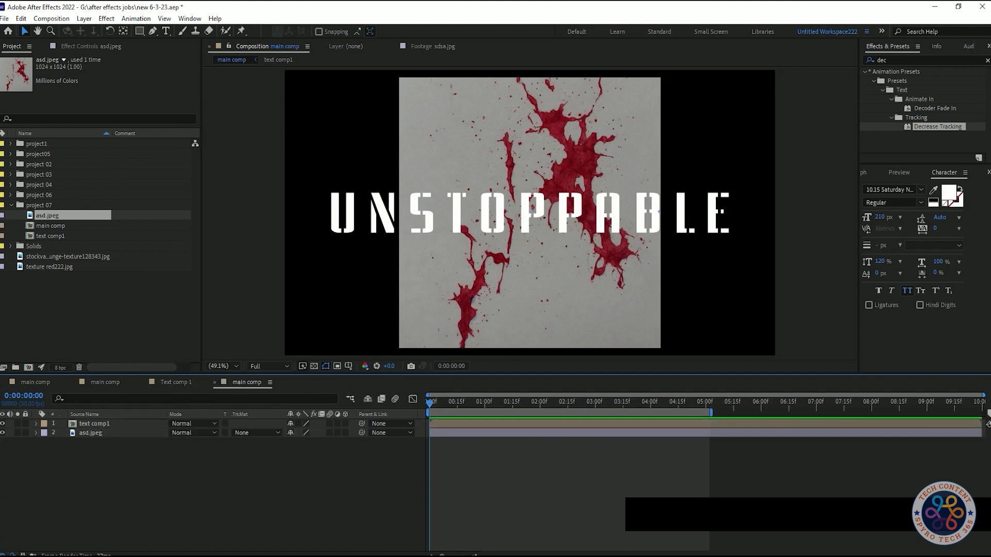
- Apply Motion Tile to the asd.jpeg layer with Output Width 210, Output Height 160 and mirrored edges
click(89, 434)
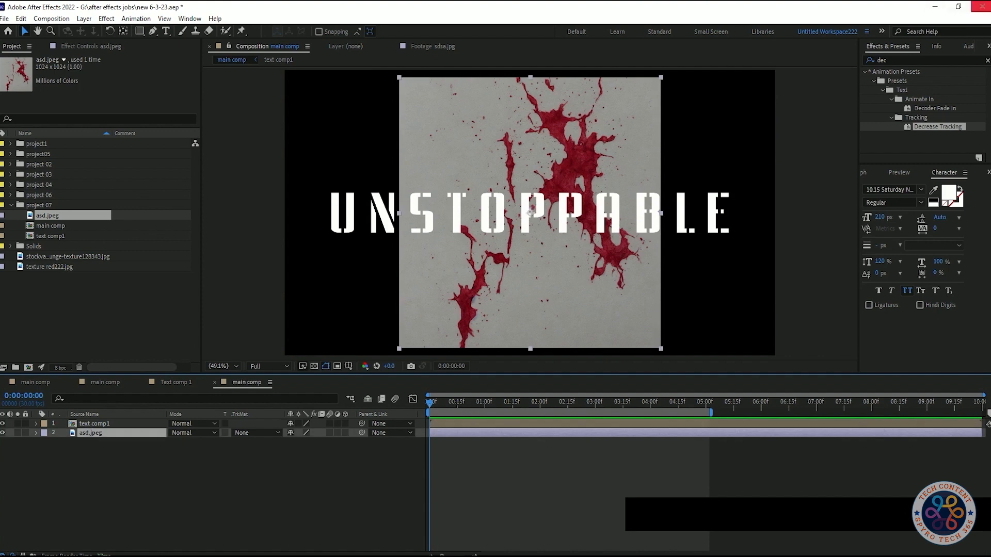
click(886, 60)
text(motion)
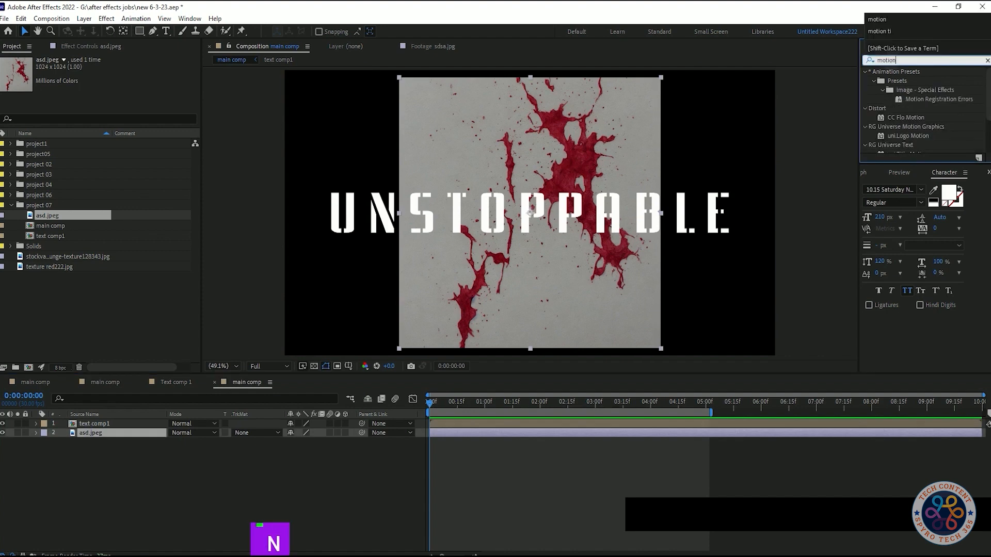
drag(903, 118, 113, 433)
mouse_move(114, 105)
mouse_down()
mouse_move(170, 106)
mouse_move(99, 115)
mouse_up()
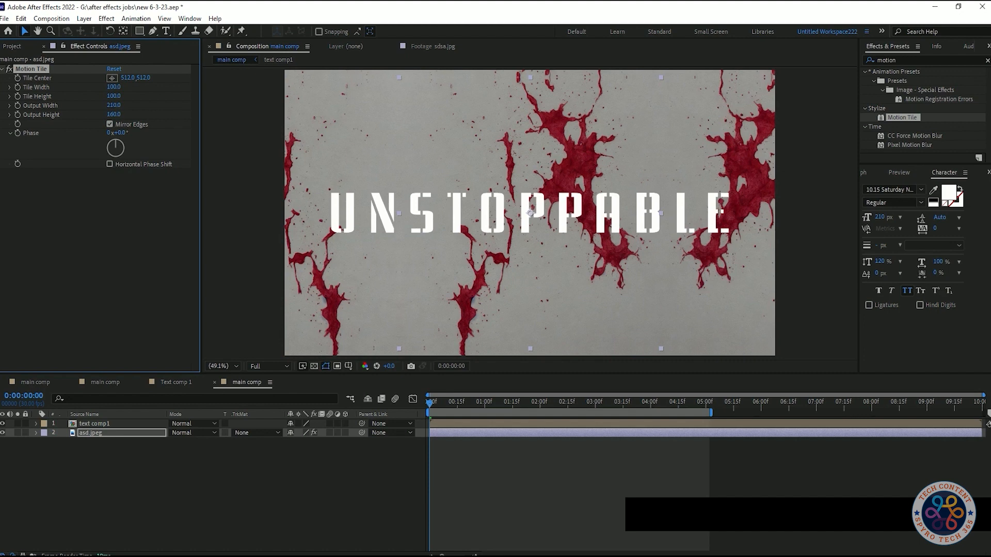
click(108, 476)
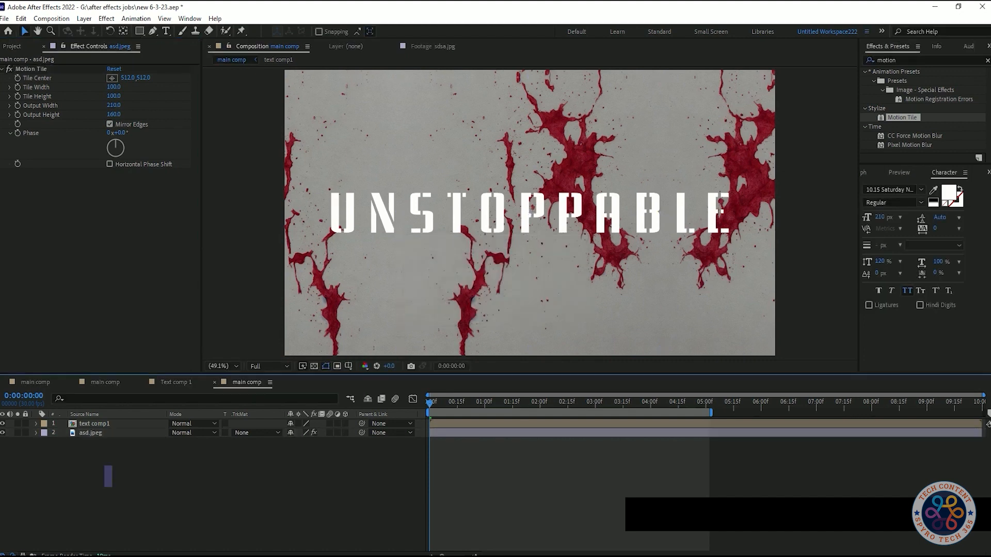
- Keyframe the Motion Tile's Tile Center at the start and set it to -798, 512 at 0:00:05:02
click(17, 78)
drag(430, 404, 710, 403)
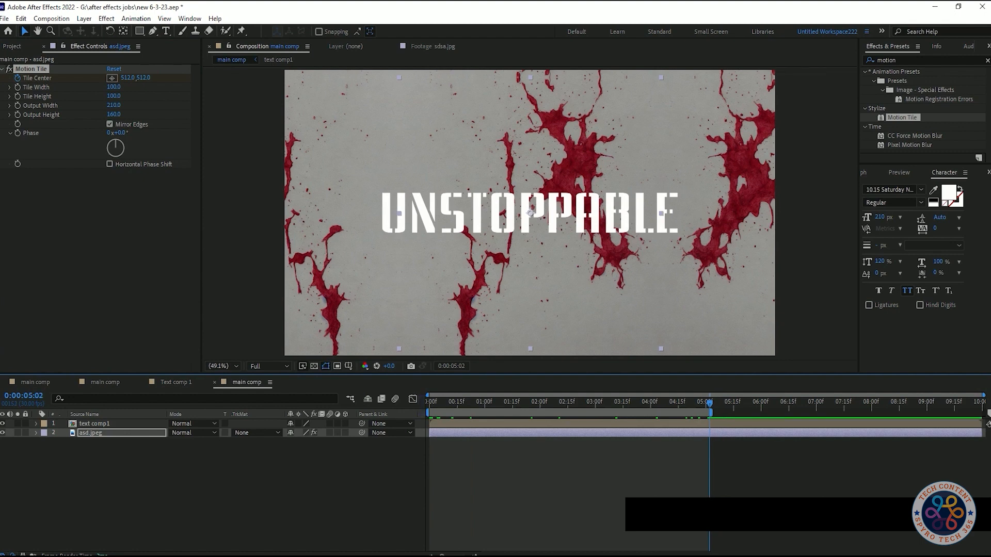
click(81, 434)
drag(126, 78, 932, 78)
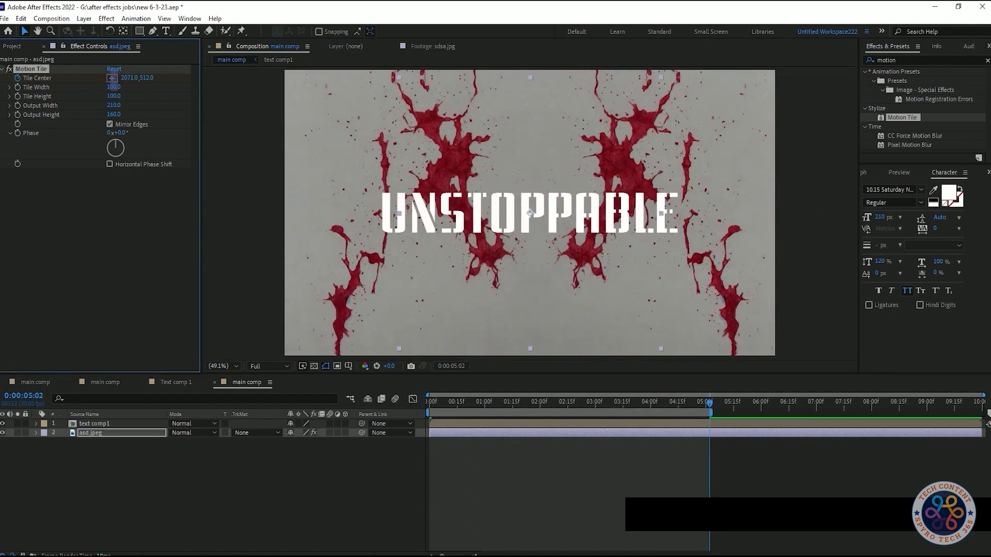
right_click(51, 78)
click(77, 176)
drag(127, 78, 2, 78)
click(111, 469)
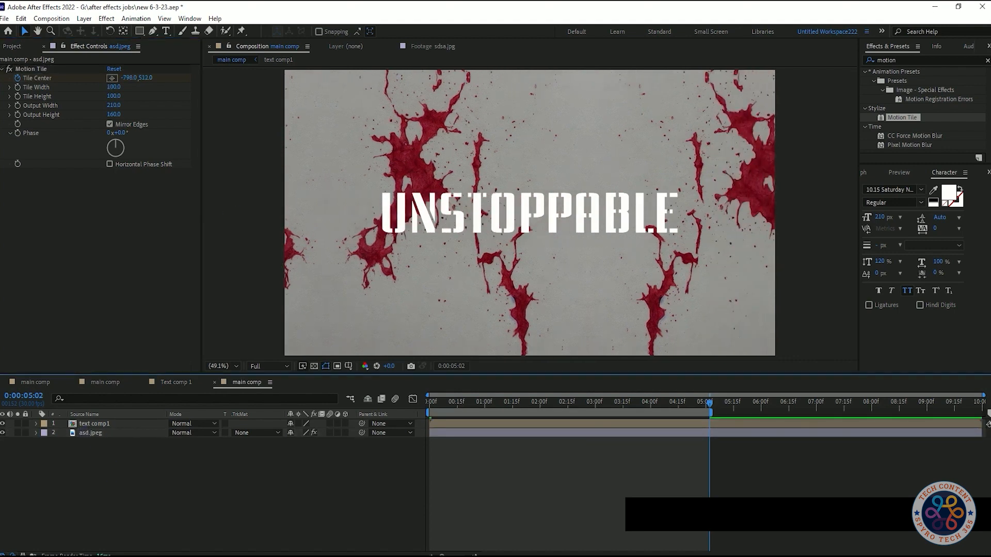
click(10, 115)
click(9, 115)
click(10, 133)
click(10, 133)
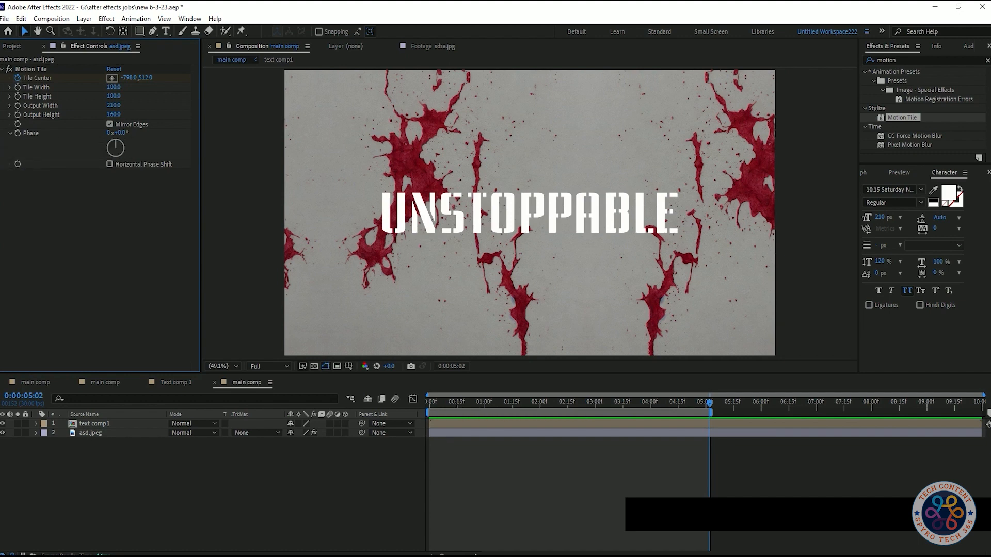
- Try a different scale and a Motion Tile Output Height of 70 on the asd.jpeg layer, and undo both changes
click(73, 433)
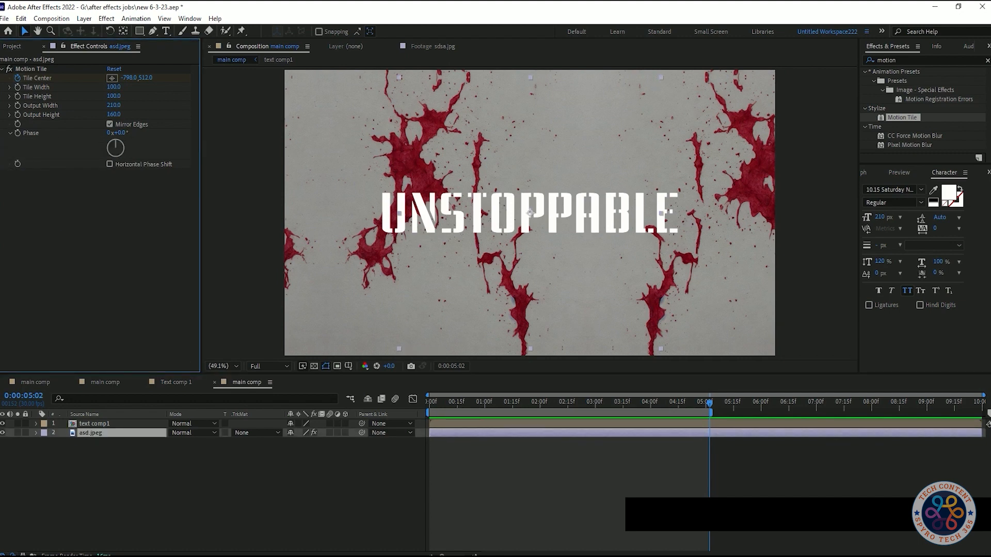
key(s)
click(710, 441)
drag(319, 442, 297, 442)
key(ctrl+z)
key(ctrl+z)
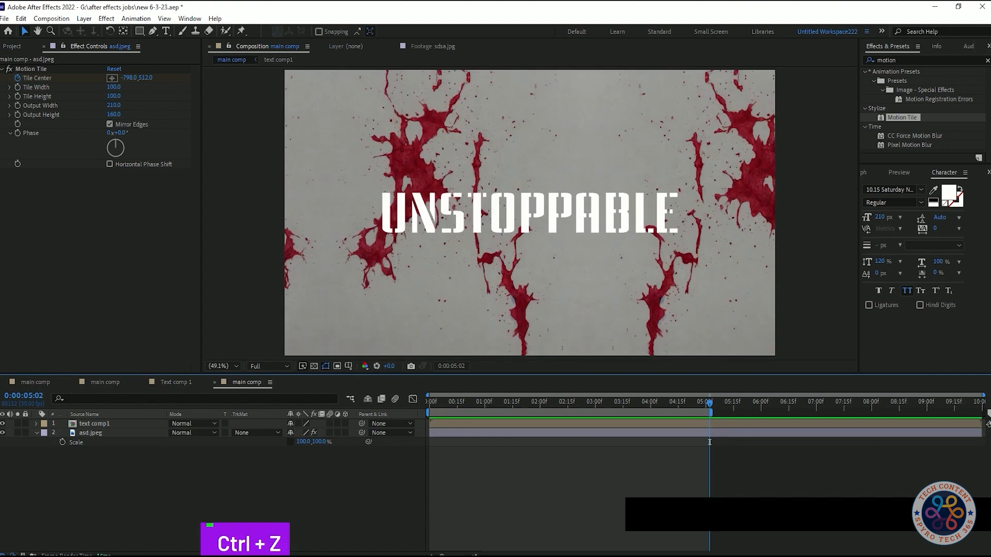
key(ctrl+z)
key(ctrl+z)
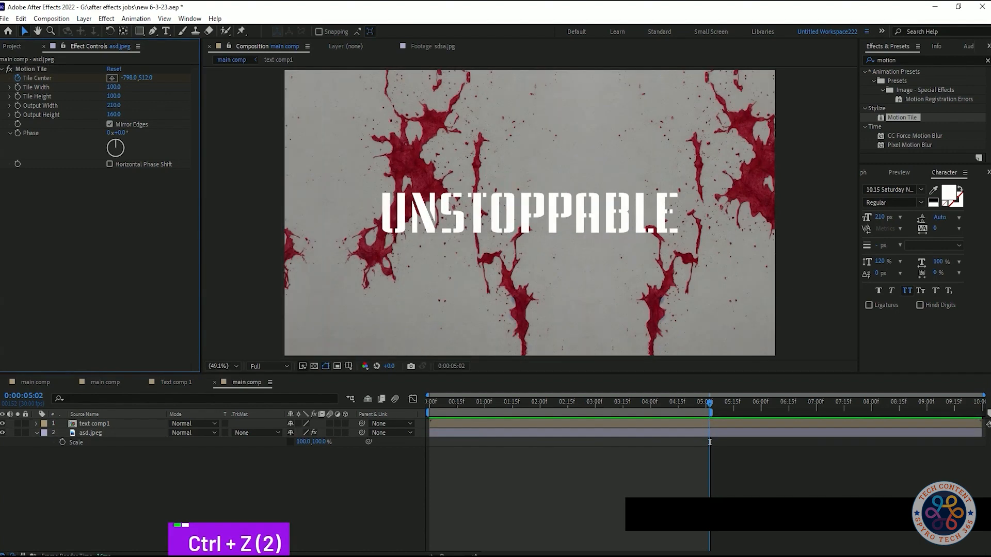
key(ctrl+z)
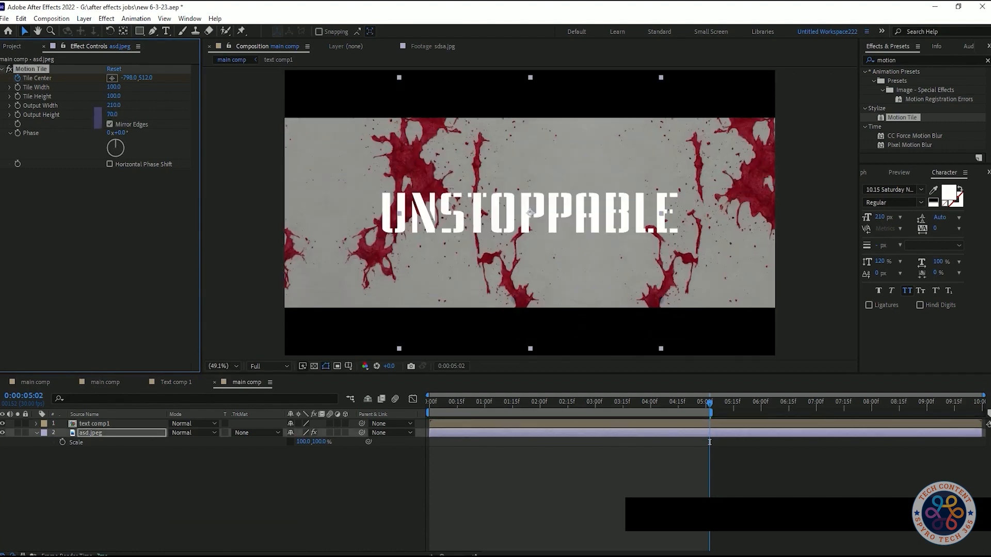
key(ctrl+z)
key(ctrl+z)
key(ctrl+z)
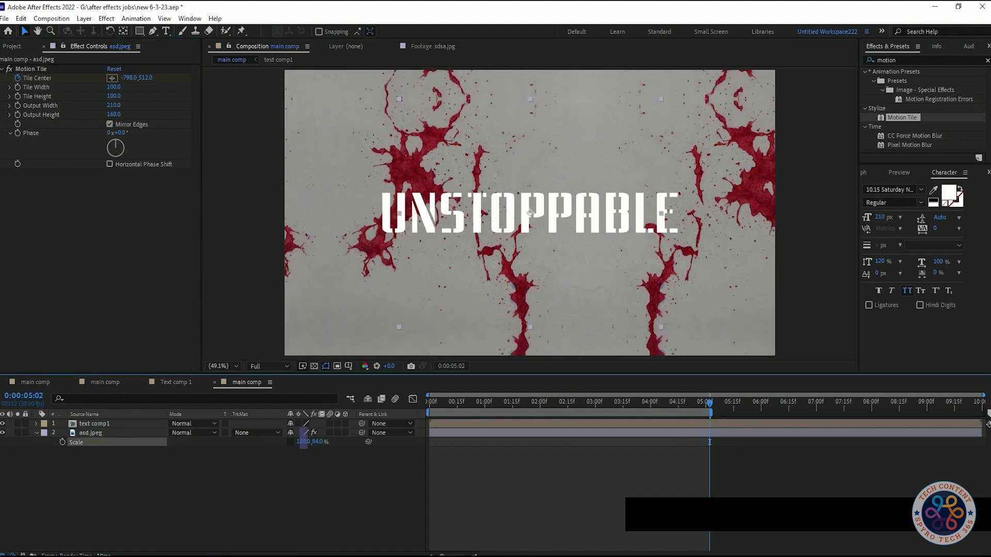
- Set the asd.jpeg layer's vertical scale to 50% and re-enable constrained proportions
drag(317, 442, 312, 442)
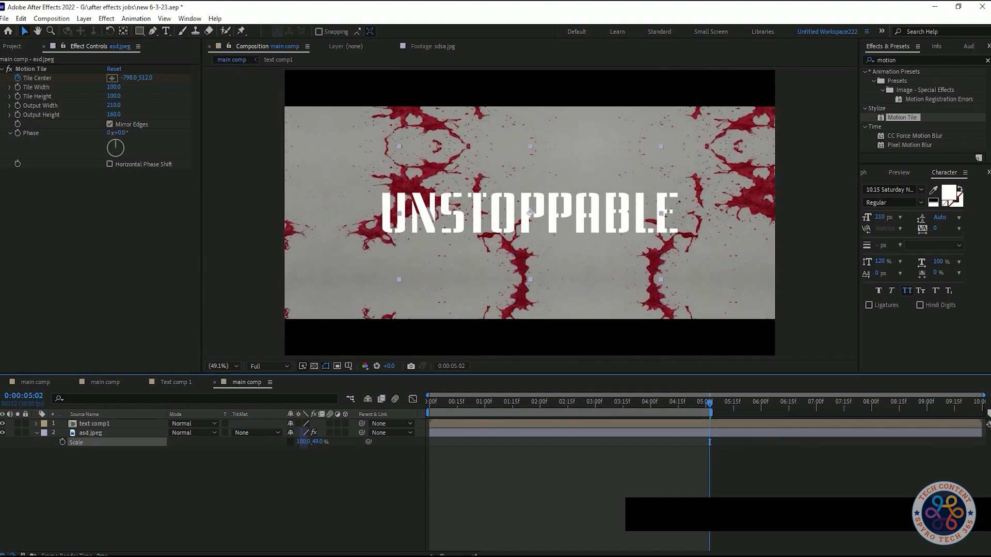
click(316, 442)
text(50)
key(Return)
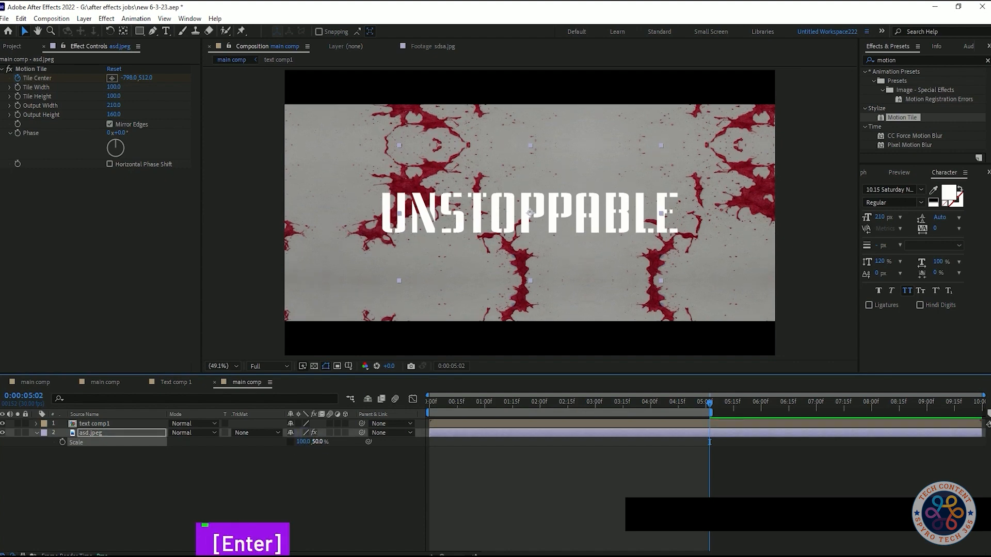
click(290, 442)
click(283, 481)
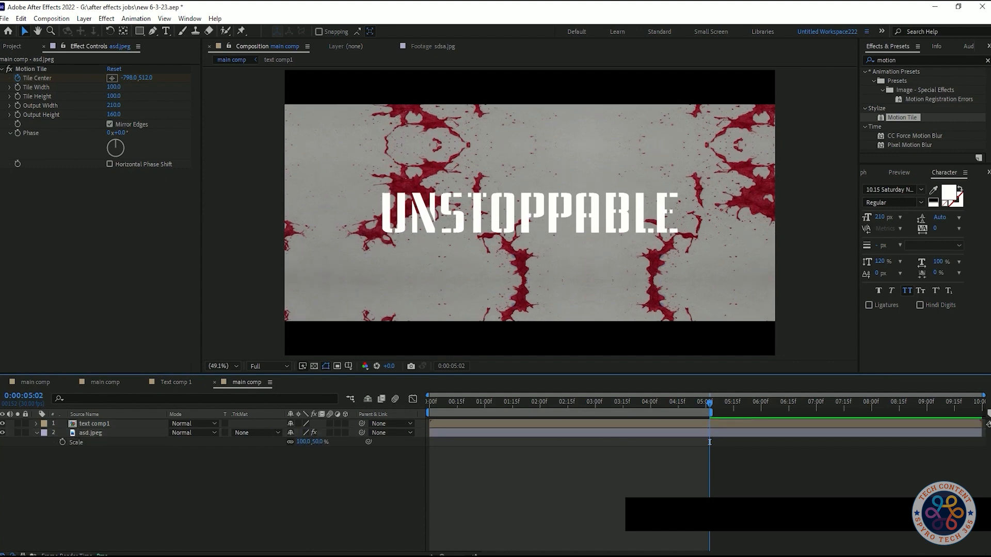
- Pre-compose the asd.jpeg layer as "texture", moving all attributes into the new composition
click(236, 434)
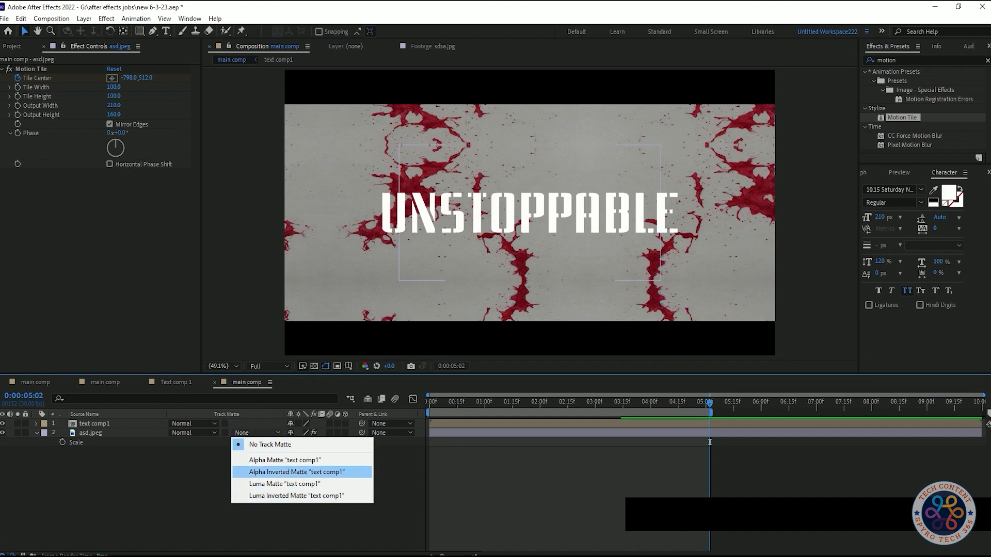
click(152, 471)
click(90, 433)
right_click(103, 433)
click(124, 393)
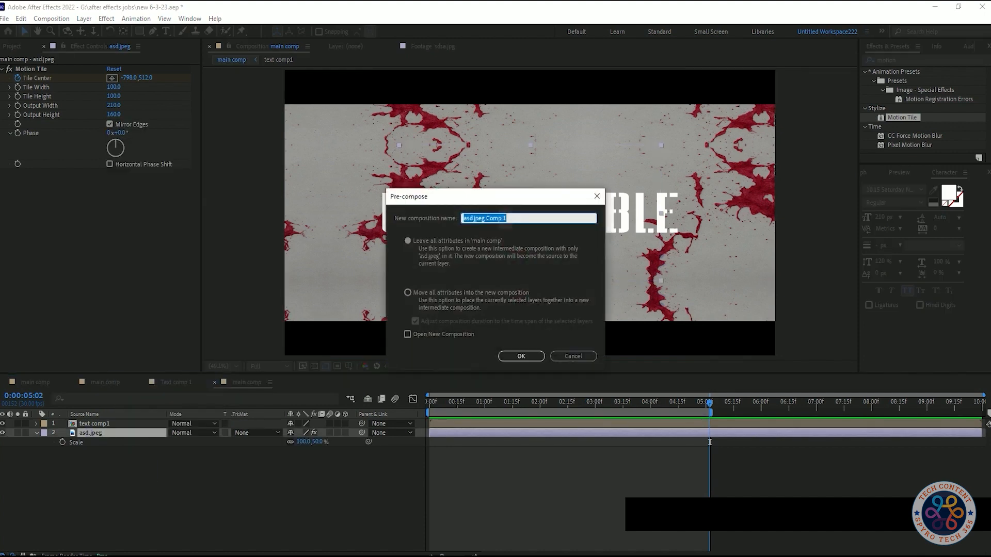
text(texture)
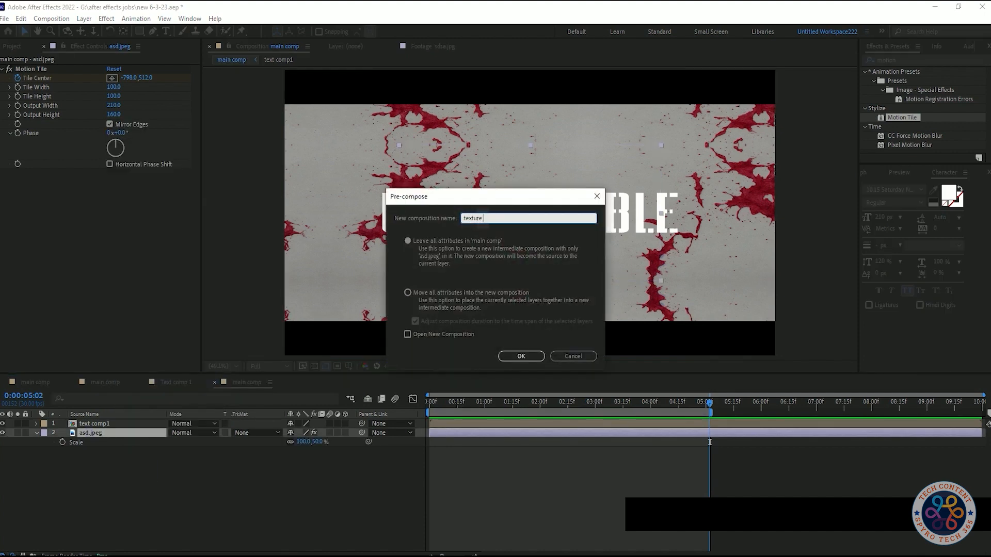
click(454, 295)
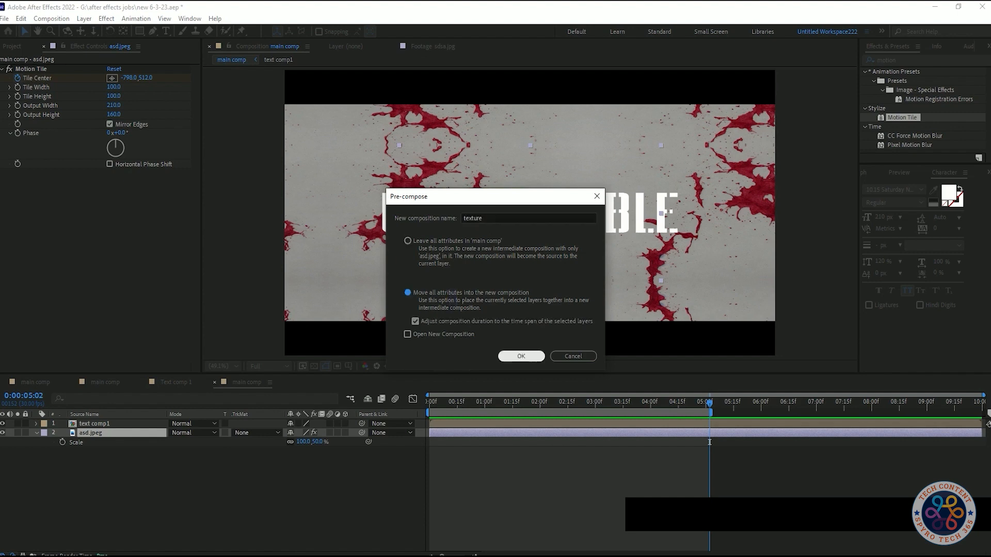
click(499, 357)
- Set the texture layer's track matte to Alpha Matte "text comp1" and preview the textured text up to 0:00:05:02
click(256, 433)
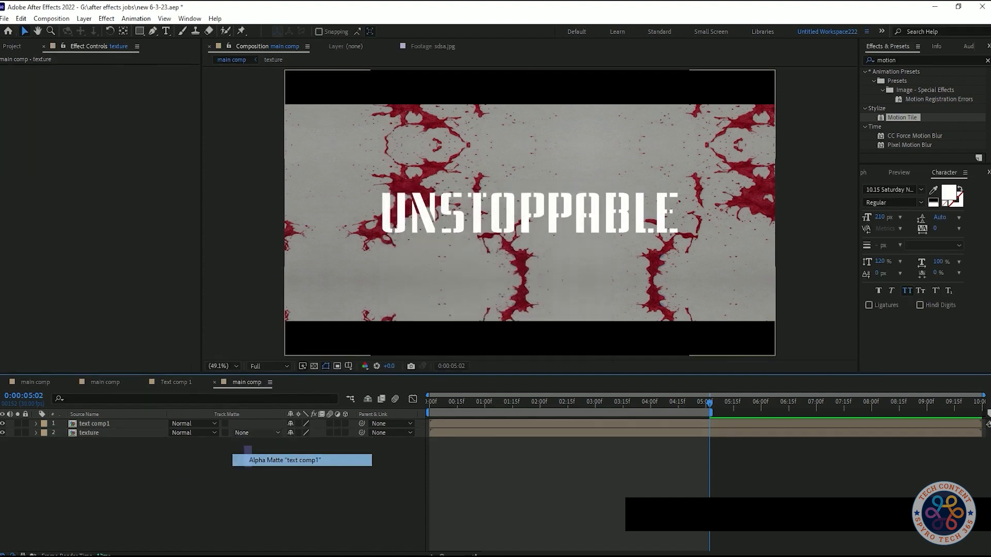
click(263, 460)
key(Home)
key(space)
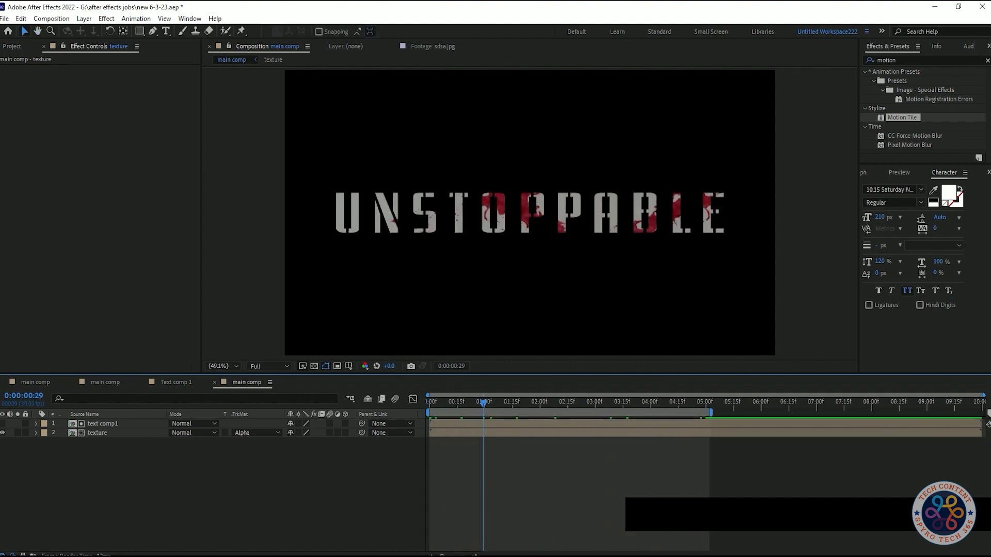
drag(483, 403, 711, 402)
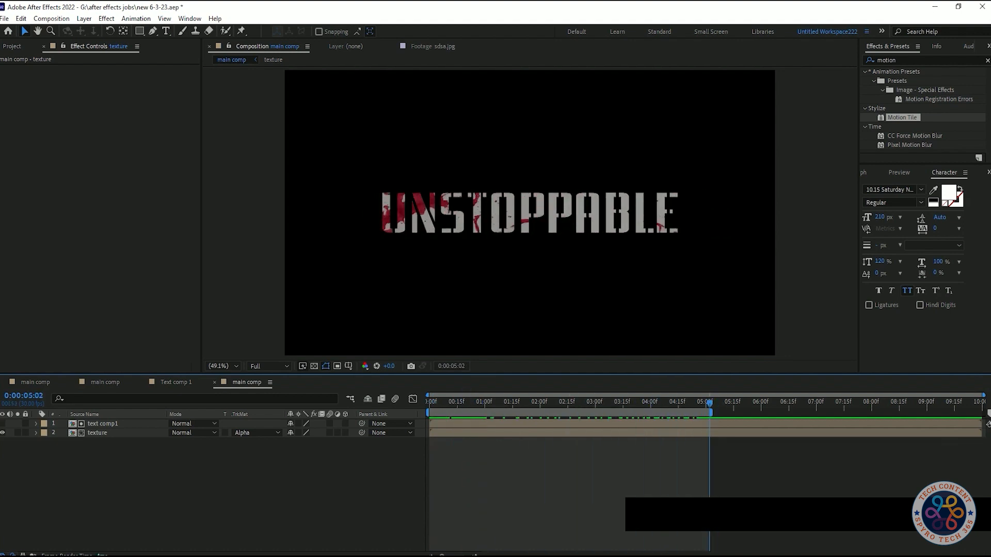
- Open the texture composition and reduce the asd.jpeg layer's vertical scale to 35%
double_click(90, 434)
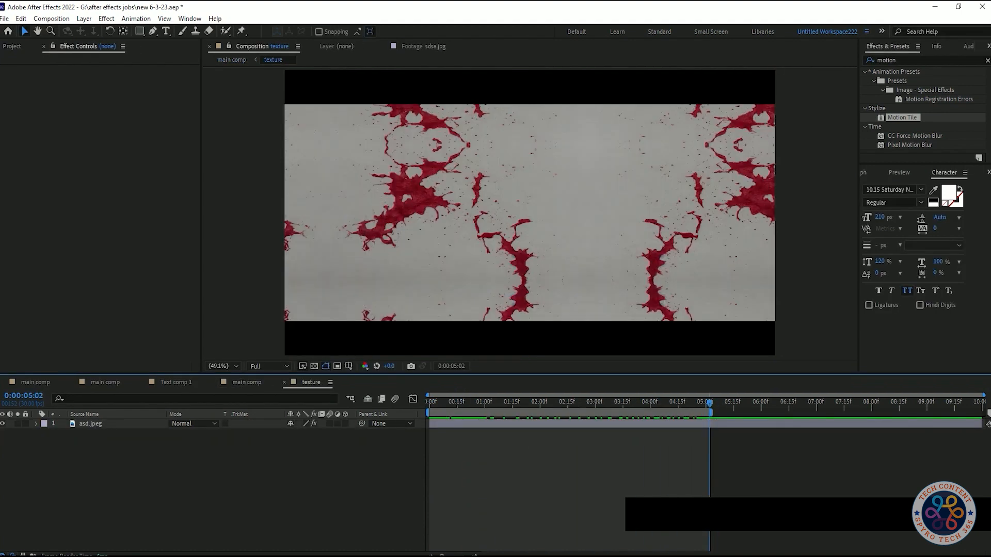
click(709, 424)
key(s)
drag(317, 432, 302, 436)
- Try a Motion Tile Output Height of 100 on the asd.jpeg layer, and undo it
click(105, 114)
text(100)
key(Return)
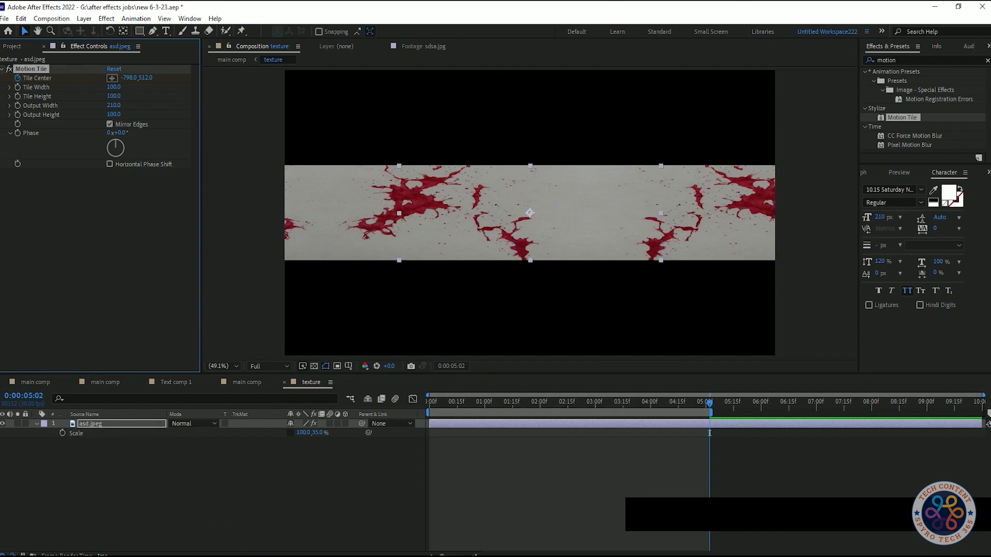
key(ctrl+z)
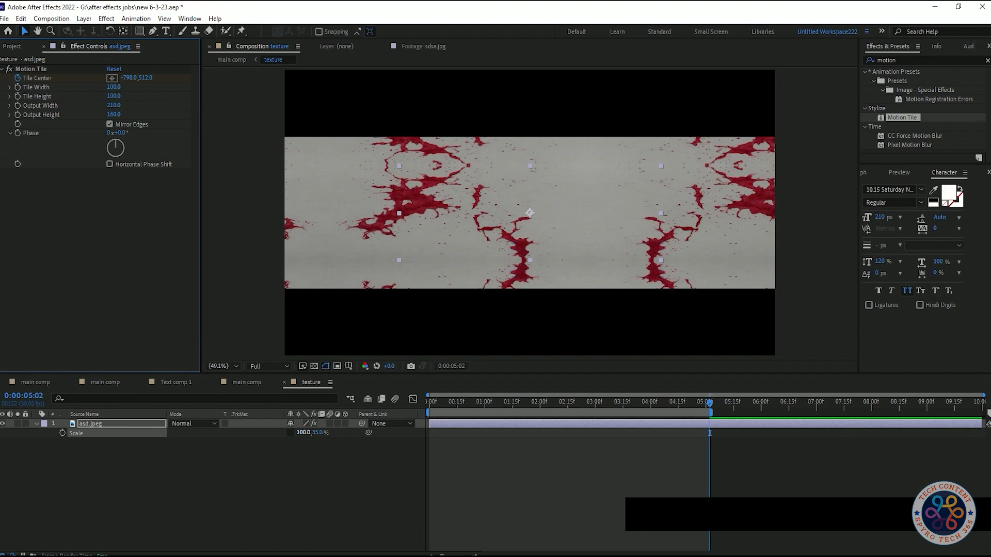
key(ctrl+z)
key(ctrl+z)
key(Home)
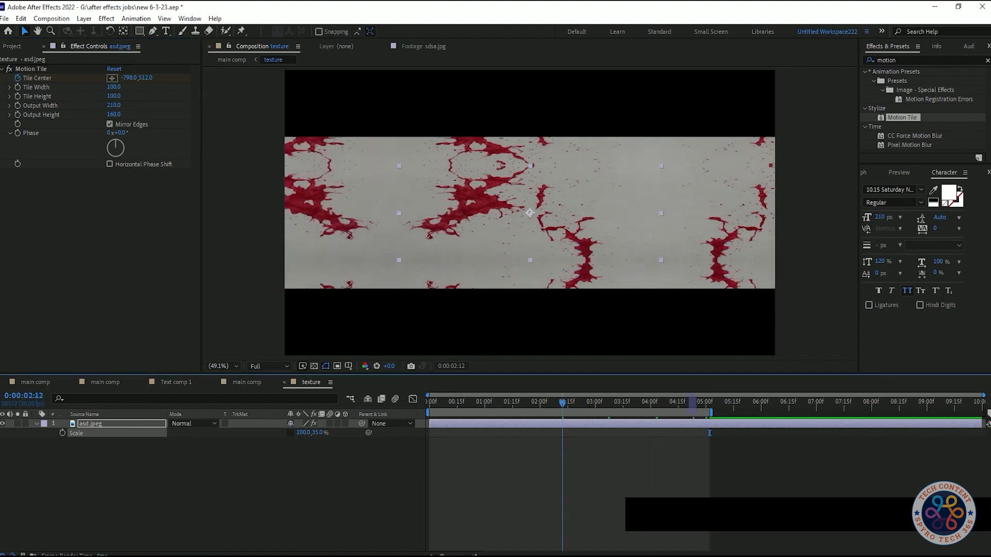
- Reveal the asd.jpeg layer's keyframes and set the Motion Tile Tile Center to -456, 512 at 0:00:05:02
key(u)
key(space)
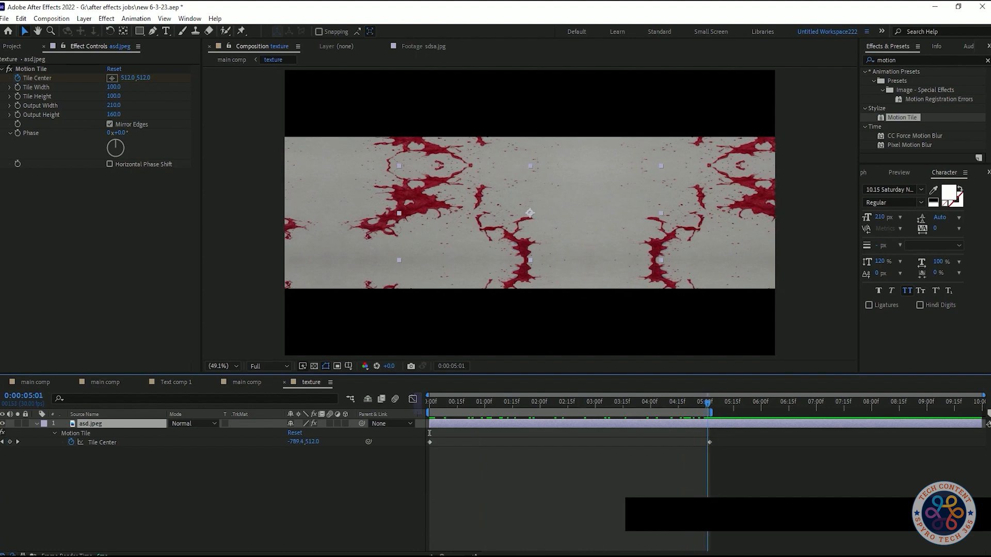
drag(128, 78, 305, 78)
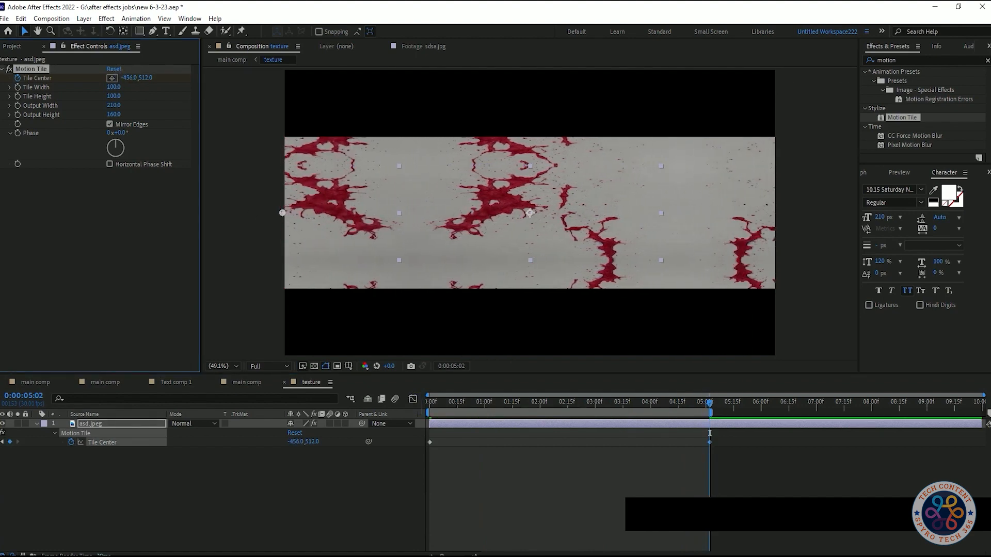
- Return to the main comp and preview the textured title from the beginning
click(230, 383)
drag(709, 403, 429, 402)
key(space)
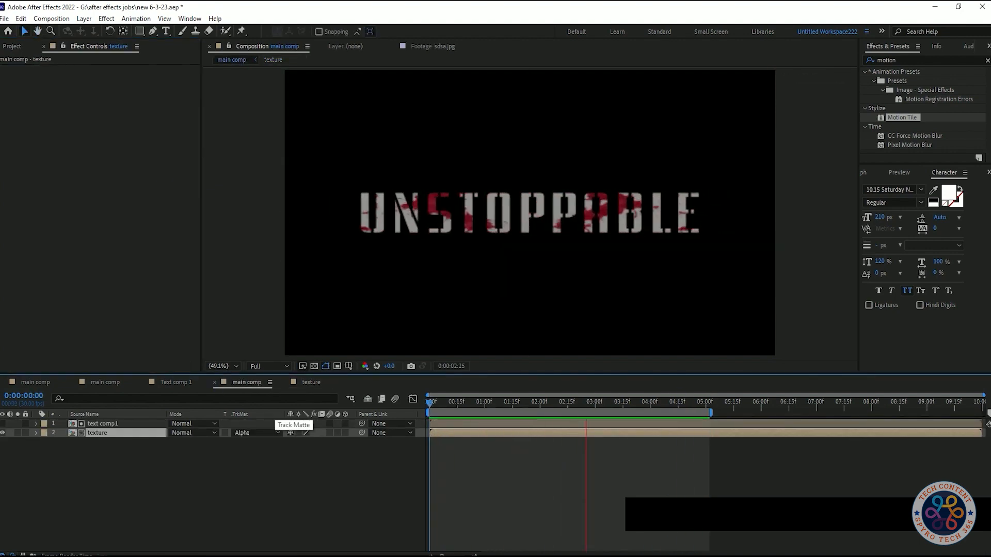
key(space)
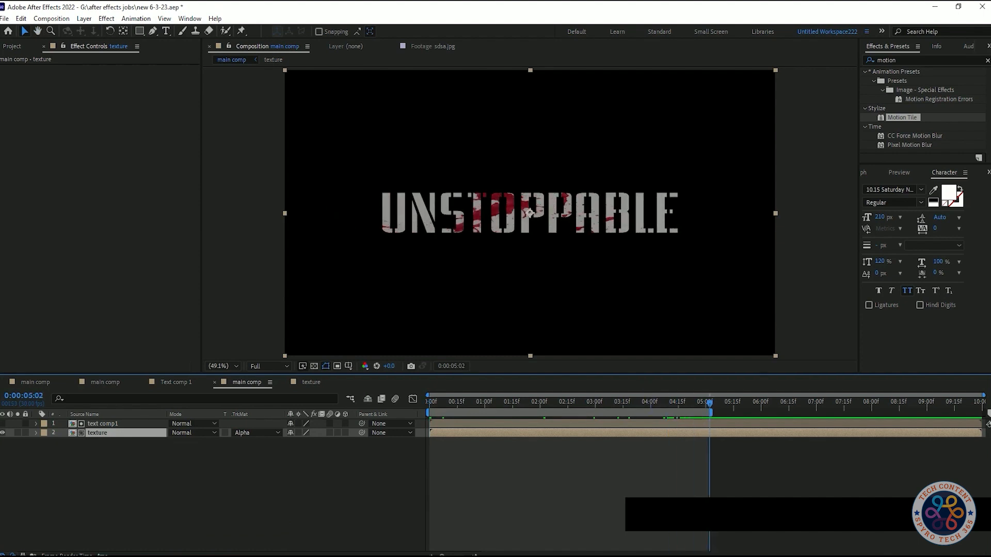
- Try to change the text color of the text comp1 layer to red in the main comp
click(230, 460)
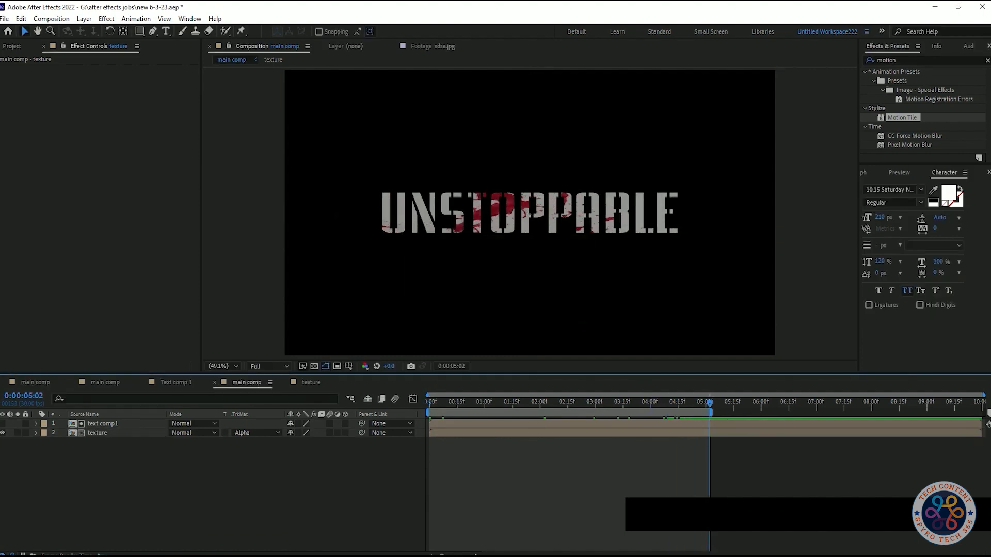
click(530, 212)
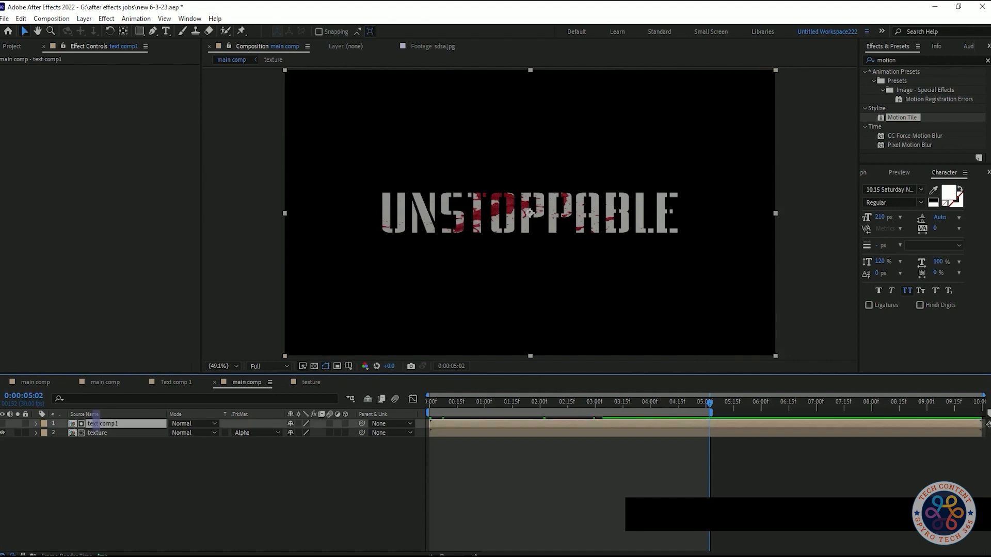
click(950, 194)
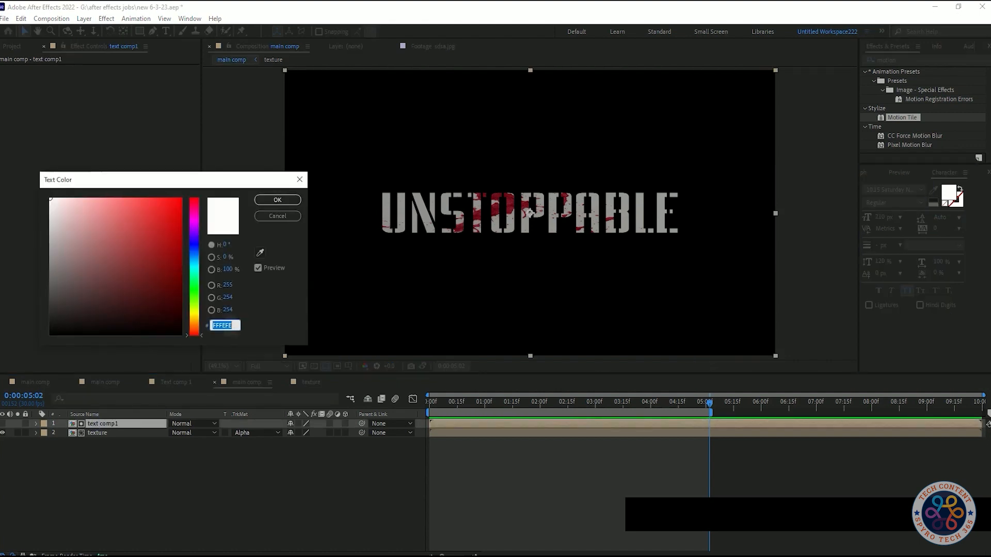
click(173, 205)
click(277, 200)
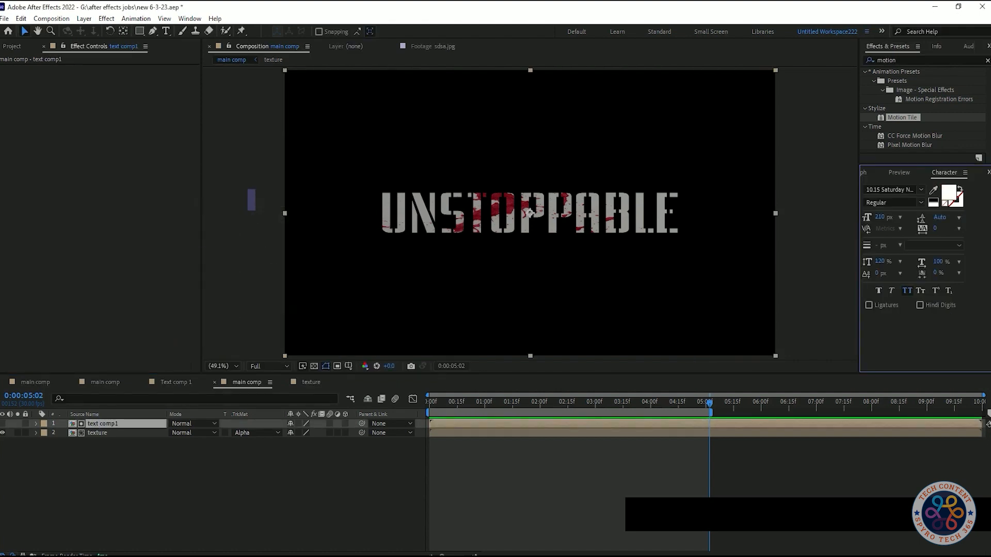
click(105, 423)
drag(93, 461, 119, 478)
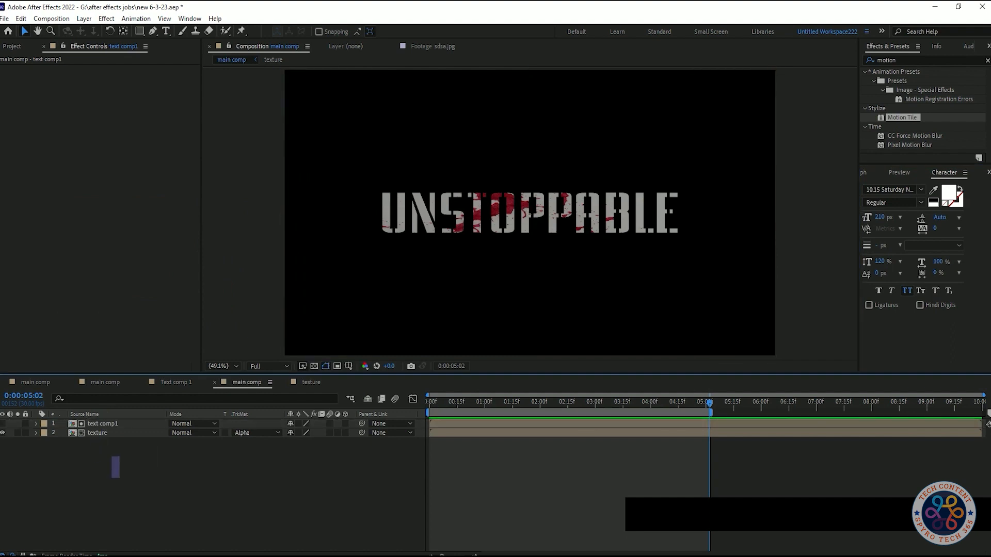
- Create a black solid named "BG" in the main comp and place it below the texture layer
click(12, 46)
drag(157, 478, 165, 498)
right_click(178, 488)
mouse_move(227, 359)
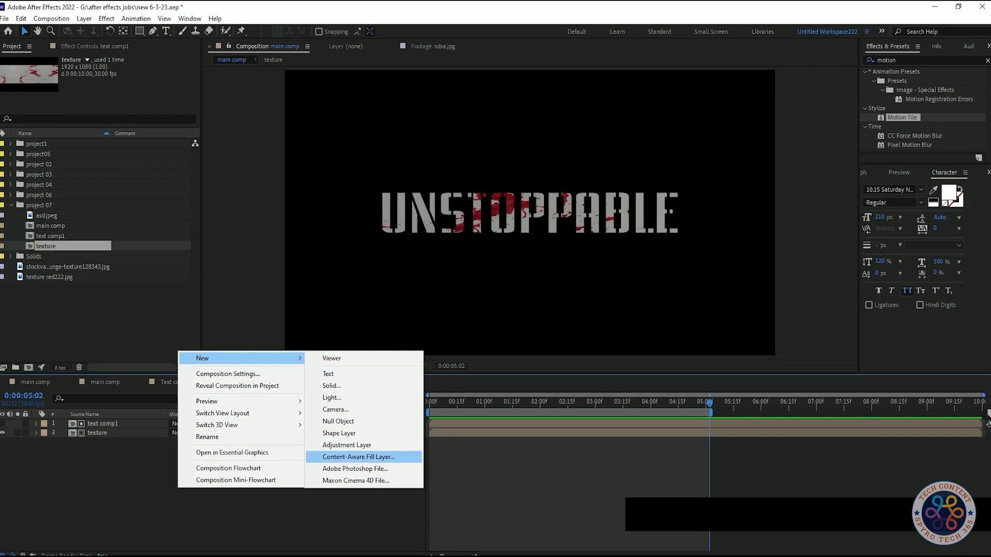
click(333, 385)
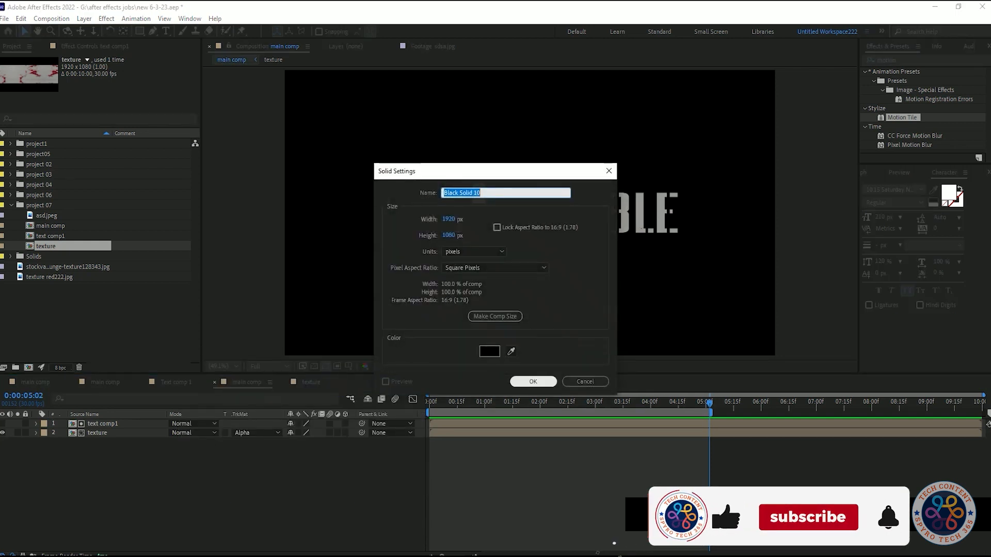
text(BG)
key(Return)
drag(102, 424, 102, 447)
- Apply the Gradient Ramp effect to the BG layer and set its Ramp Shape to Radial Ramp
key(shift+Tab)
text(gra)
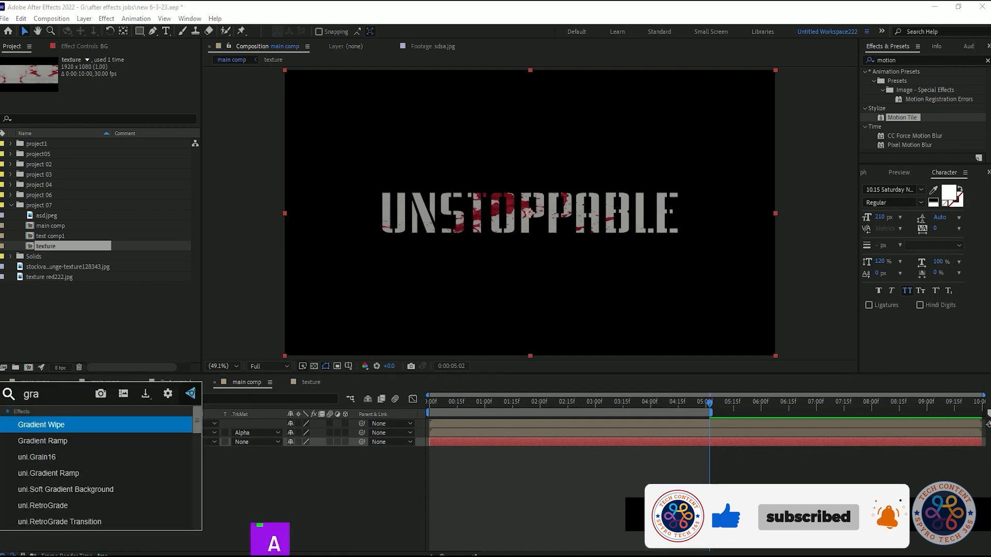
key(Return)
click(58, 46)
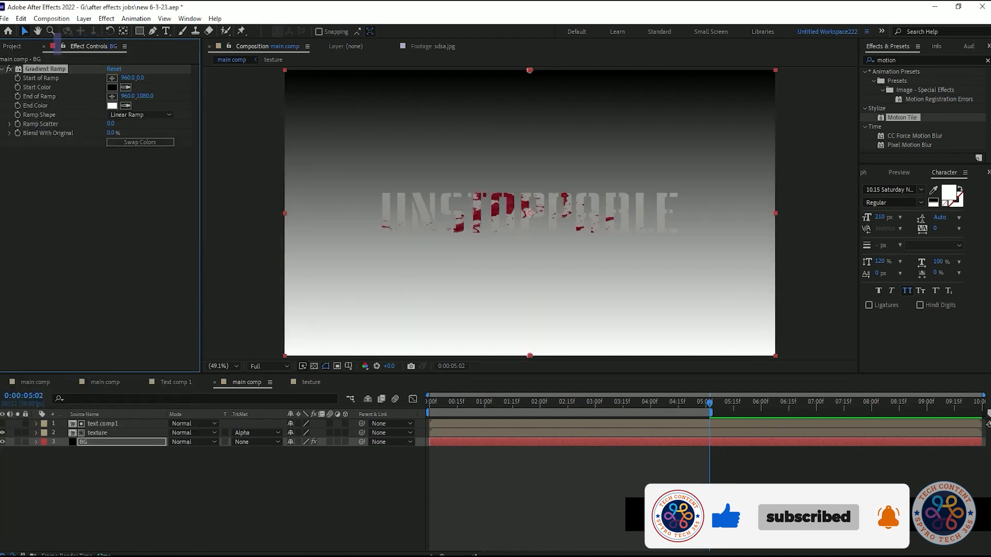
click(140, 115)
click(141, 137)
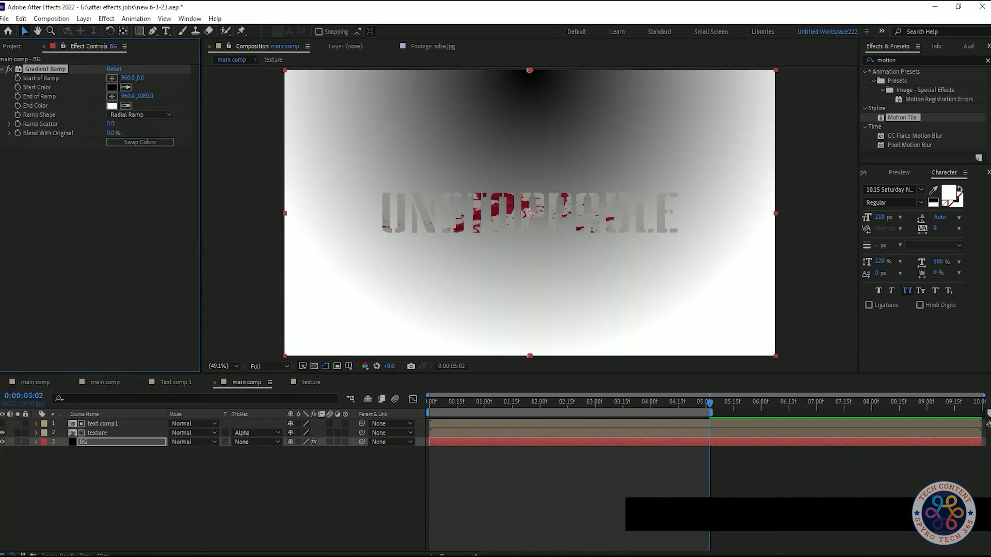
- Set the ramp's Start Color to red and move the Start of Ramp point above the frame to about 976, -168
key(comma)
key(comma)
click(111, 87)
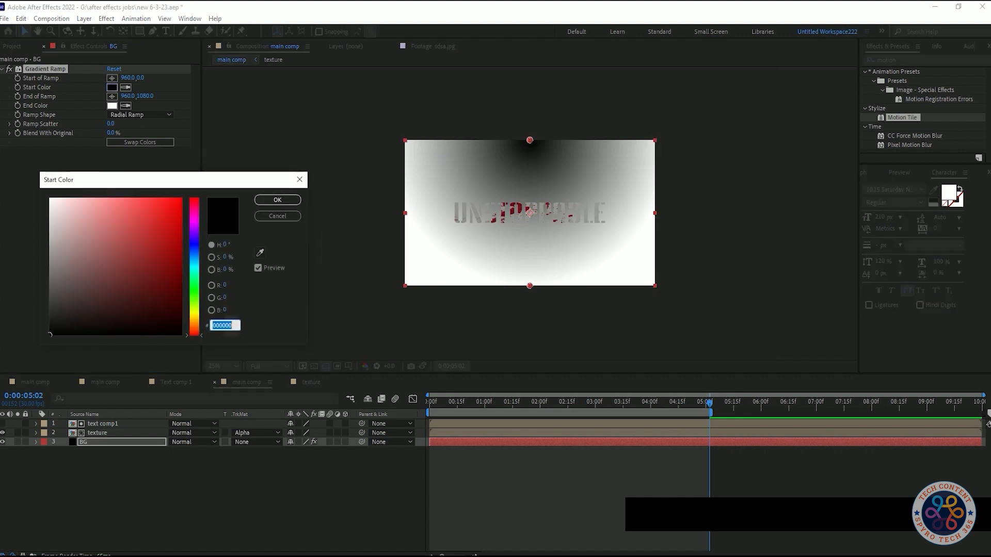
mouse_move(155, 200)
mouse_down()
mouse_move(133, 204)
mouse_move(165, 203)
mouse_move(158, 199)
mouse_up()
click(277, 200)
drag(530, 140, 532, 118)
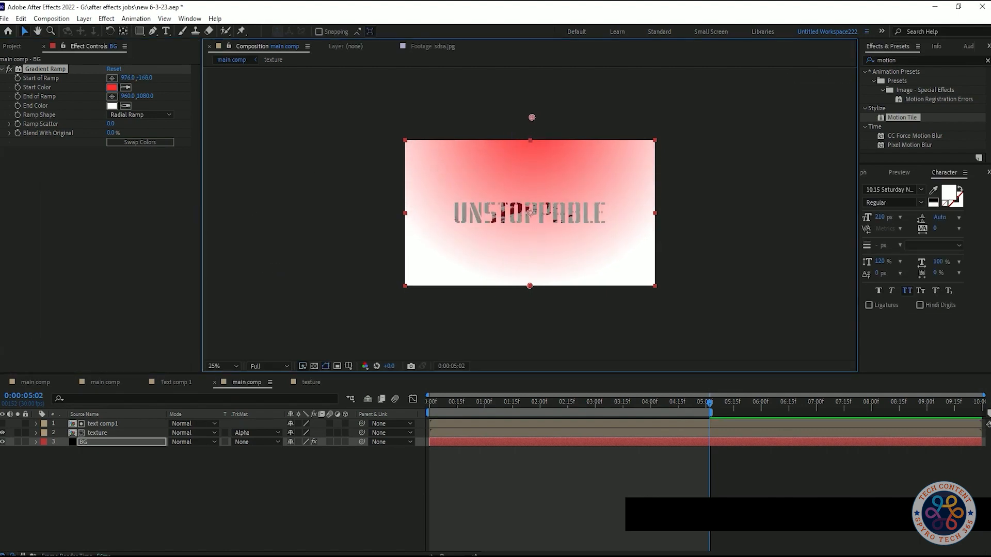
- Set the ramp's End Color to grey 928C8C and soften the Start Color to a lighter red
click(112, 106)
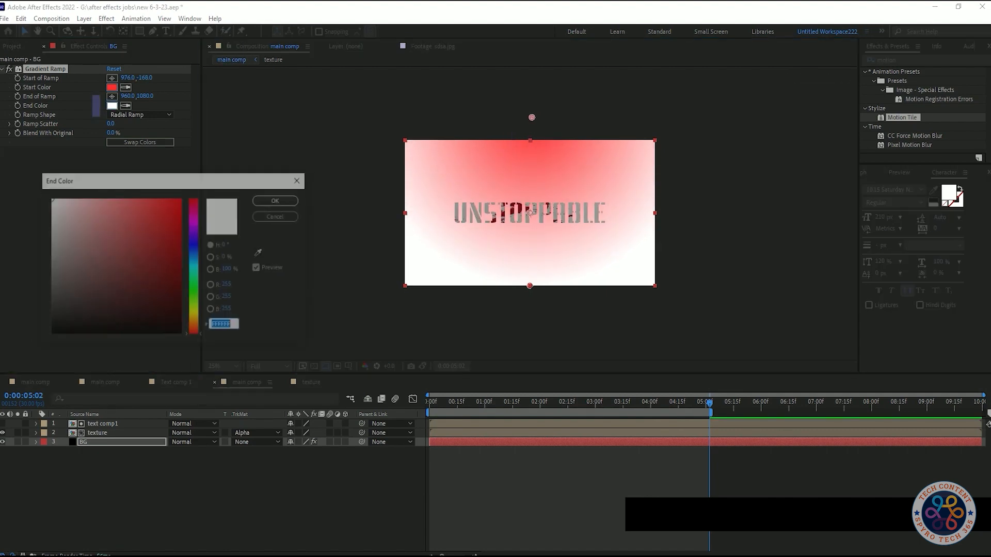
mouse_move(148, 223)
mouse_down()
mouse_move(162, 261)
mouse_move(113, 319)
mouse_move(56, 255)
mouse_move(53, 206)
mouse_move(59, 248)
mouse_up()
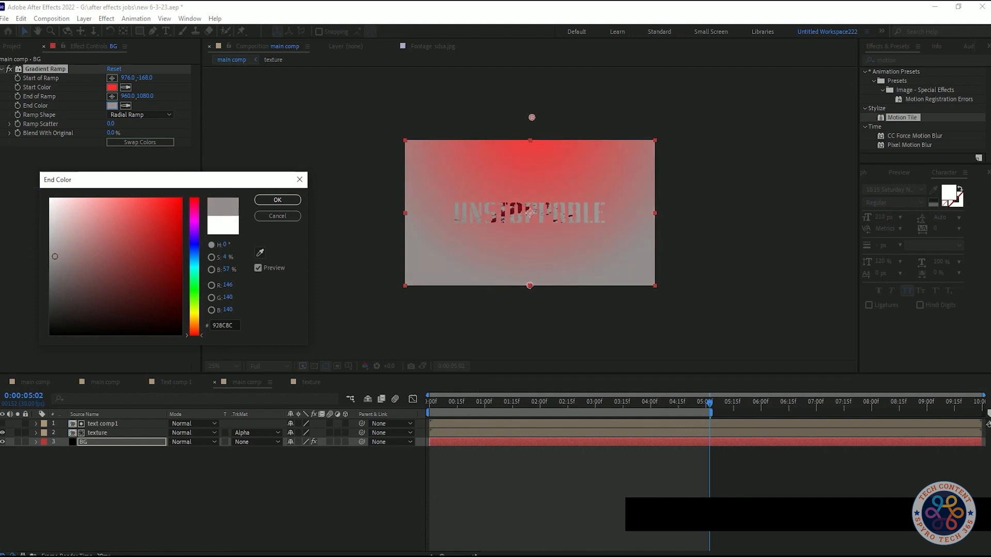
click(278, 200)
click(112, 87)
mouse_move(157, 198)
mouse_down()
mouse_move(103, 200)
mouse_move(120, 206)
mouse_up()
click(278, 200)
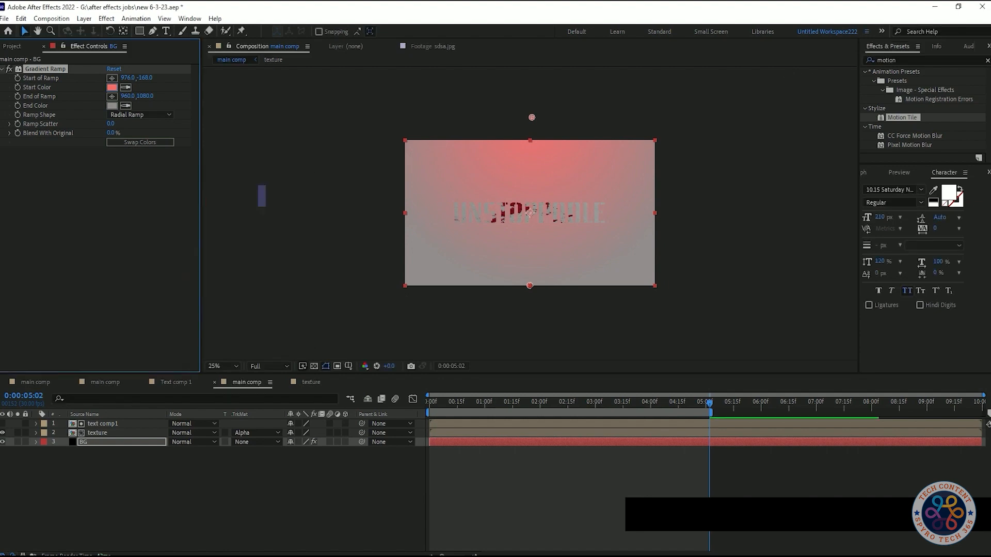
click(310, 485)
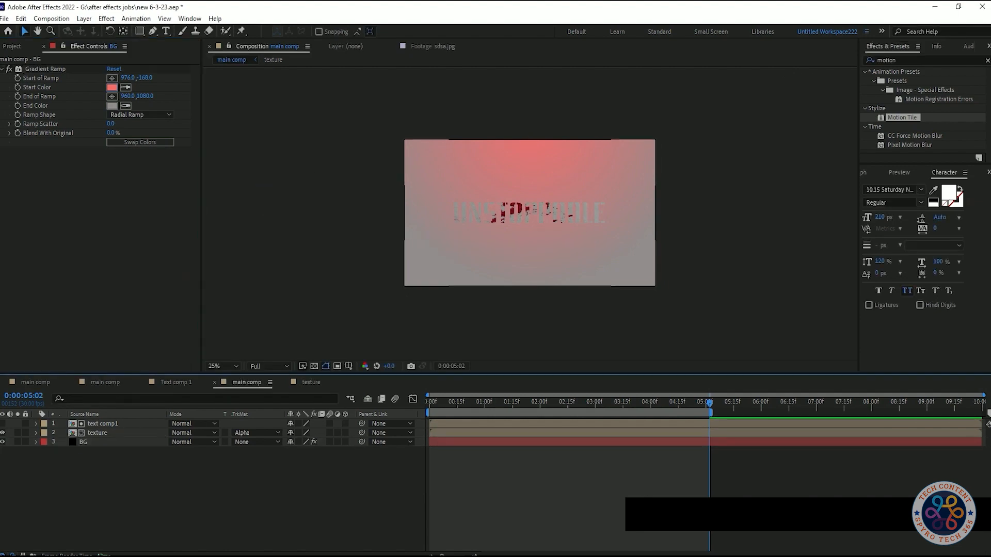
- Darken the BG ramp's End Color to 504141
scroll(454, 192, up, 2)
scroll(454, 219, down, 1)
click(112, 106)
mouse_move(56, 256)
mouse_down()
mouse_move(64, 314)
mouse_move(74, 292)
mouse_up()
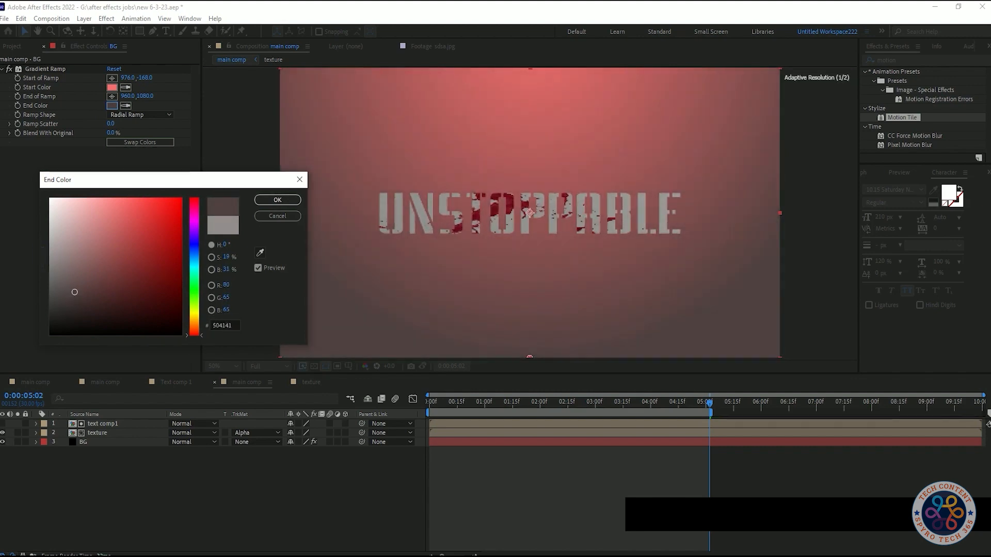
key(Return)
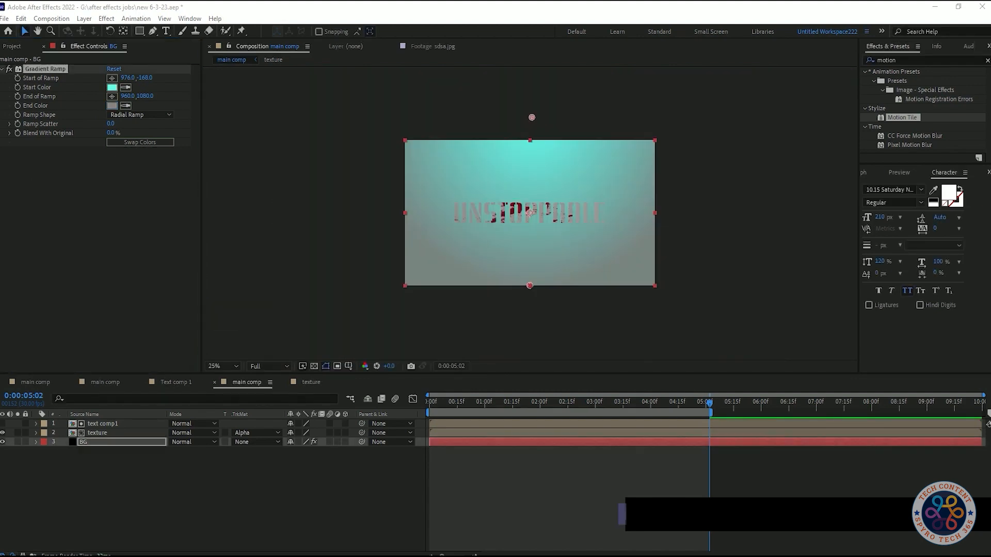
- Set the ramp's End Color to 788481 and move the End of Ramp point below the frame to about 956, 1204
click(112, 105)
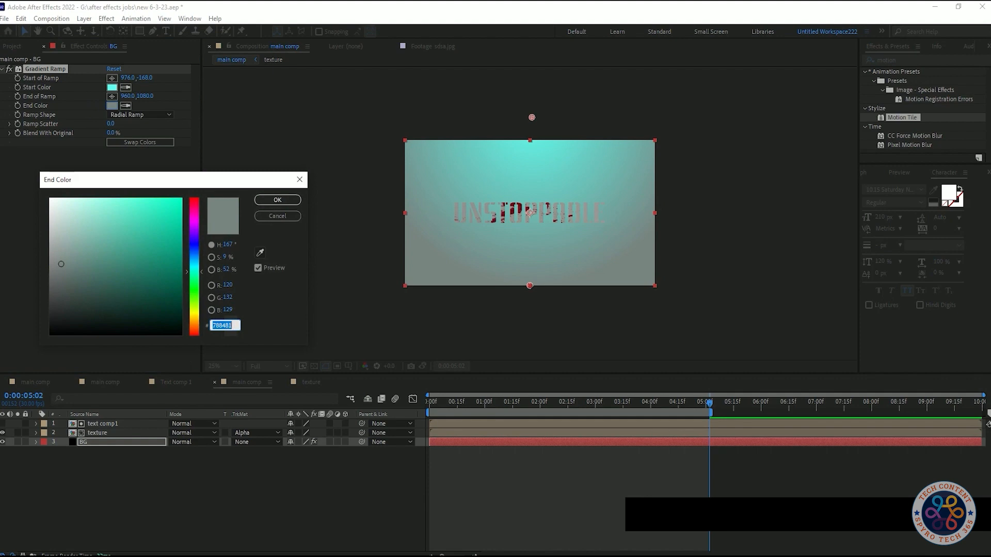
key(Return)
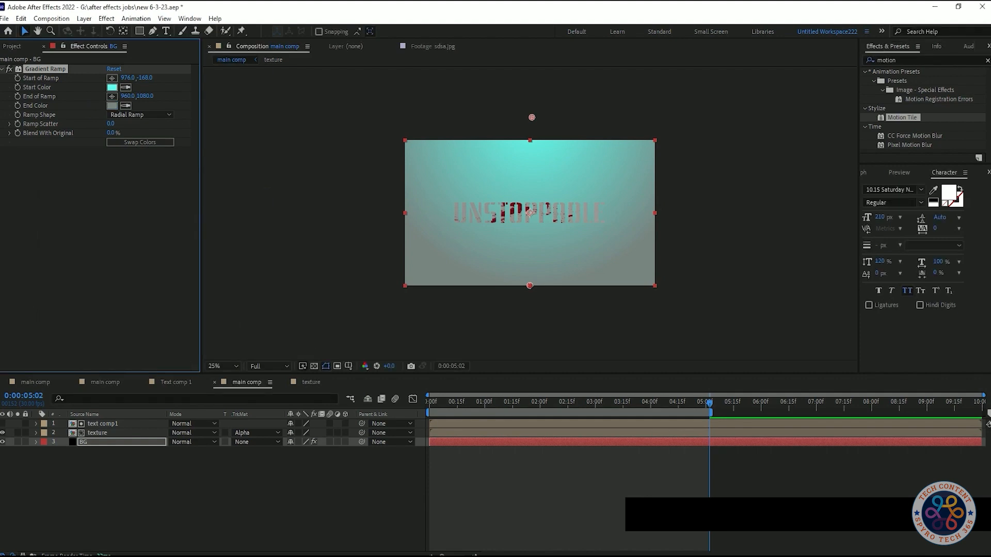
mouse_move(530, 285)
mouse_down()
mouse_move(531, 309)
mouse_move(527, 299)
mouse_move(663, 299)
mouse_move(529, 302)
mouse_up()
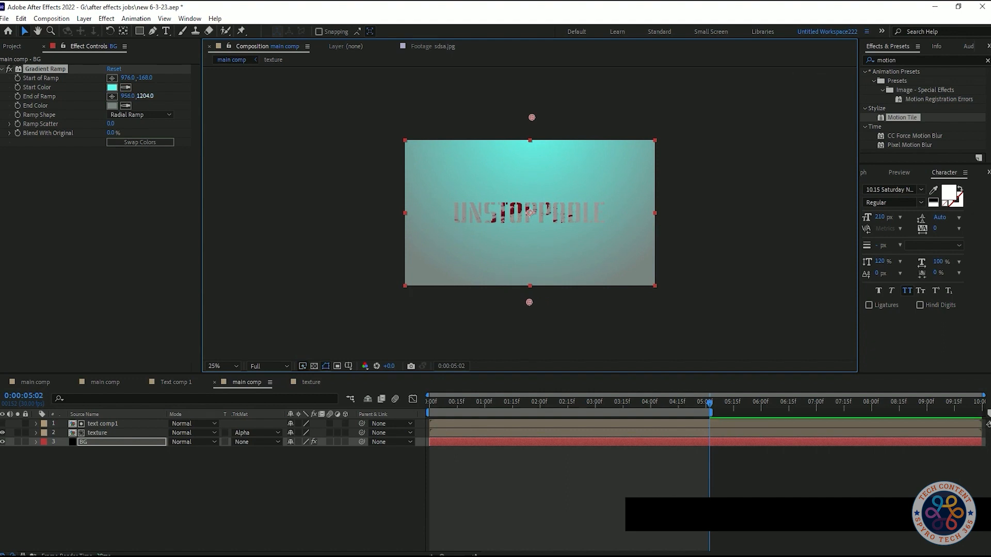
- Try a Ramp Scatter of about 10.8 on the BG gradient, and undo it
drag(111, 123, 114, 124)
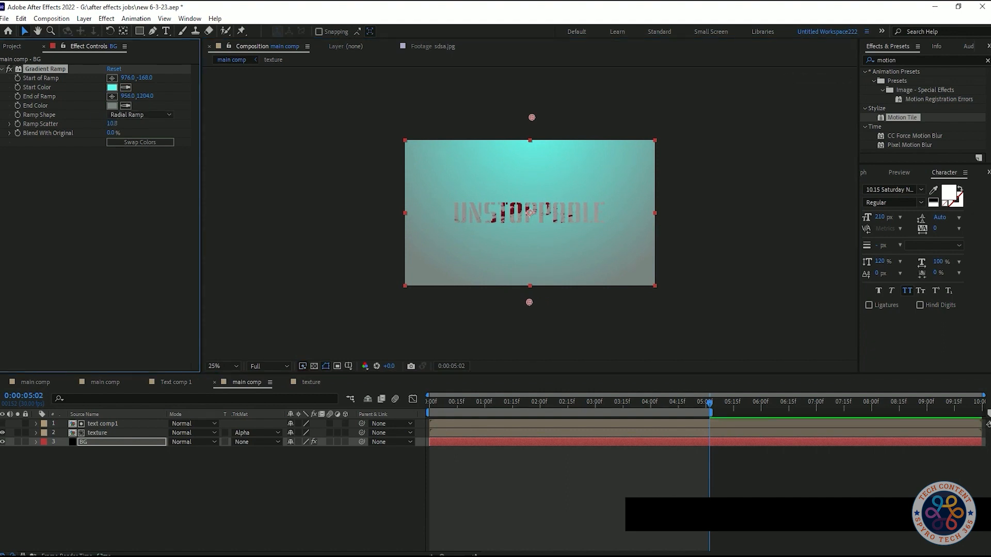
key(ctrl+z)
scroll(530, 212, up, 3)
scroll(530, 213, down, 1)
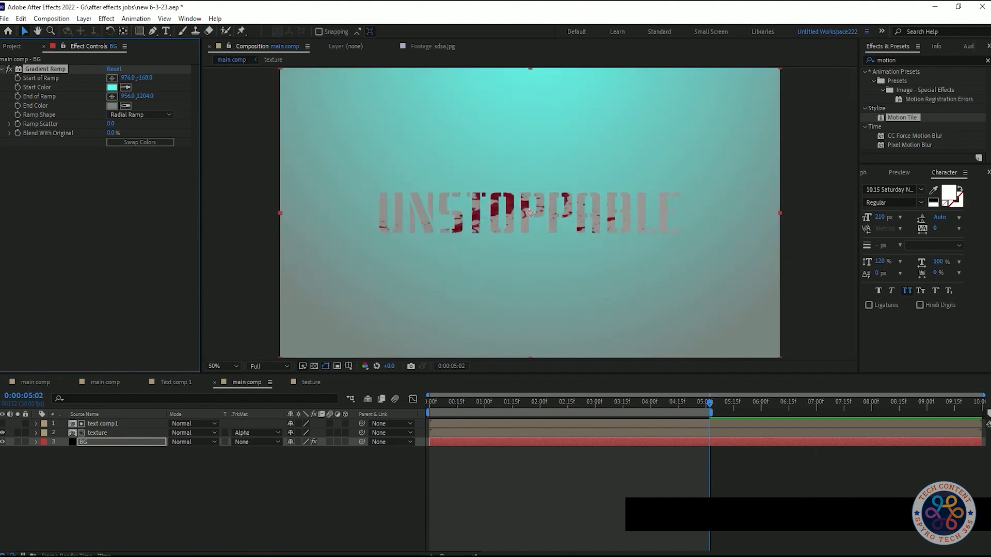
- Open the texture composition, apply Curves to the asd.jpeg layer and shape its RGB curve into a brightening S-curve
click(229, 484)
double_click(103, 433)
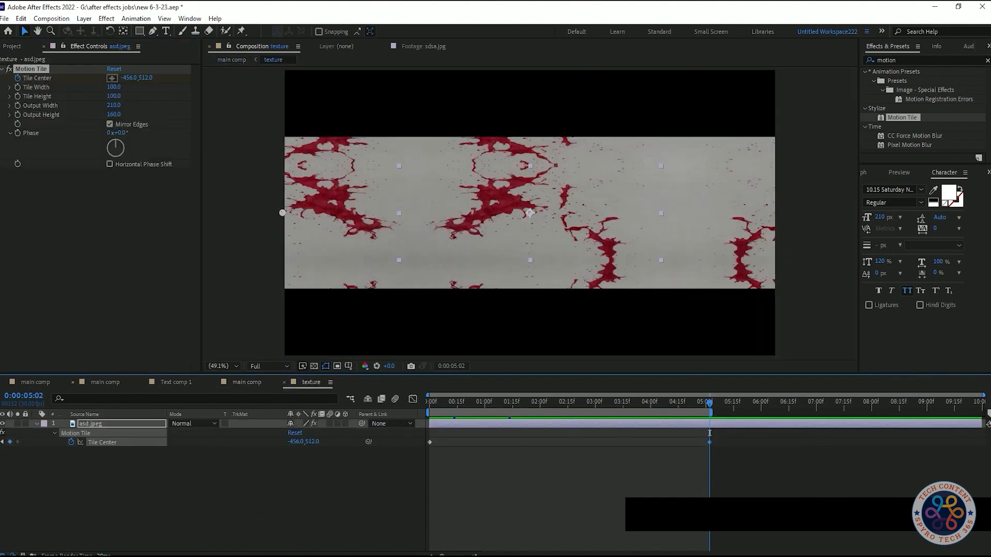
click(236, 481)
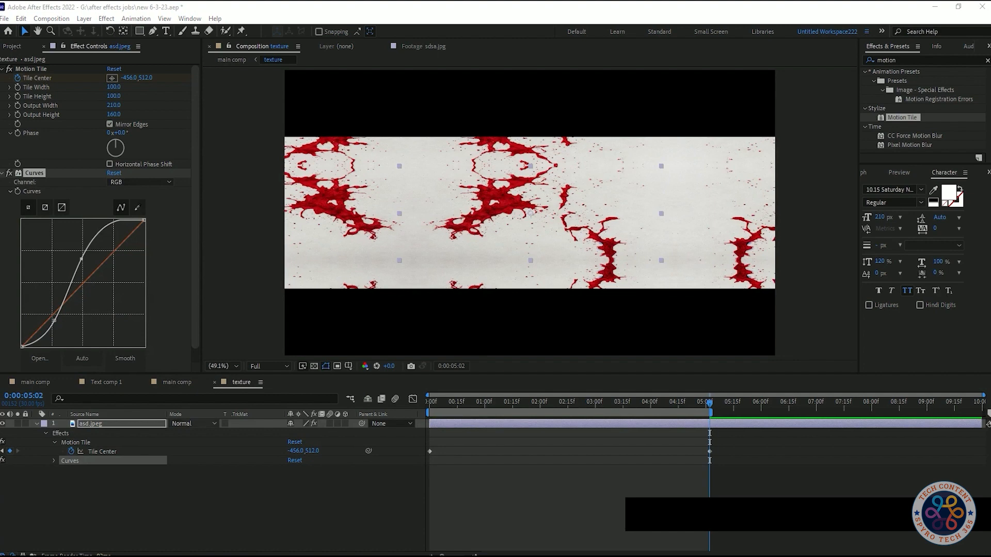
drag(81, 259, 93, 243)
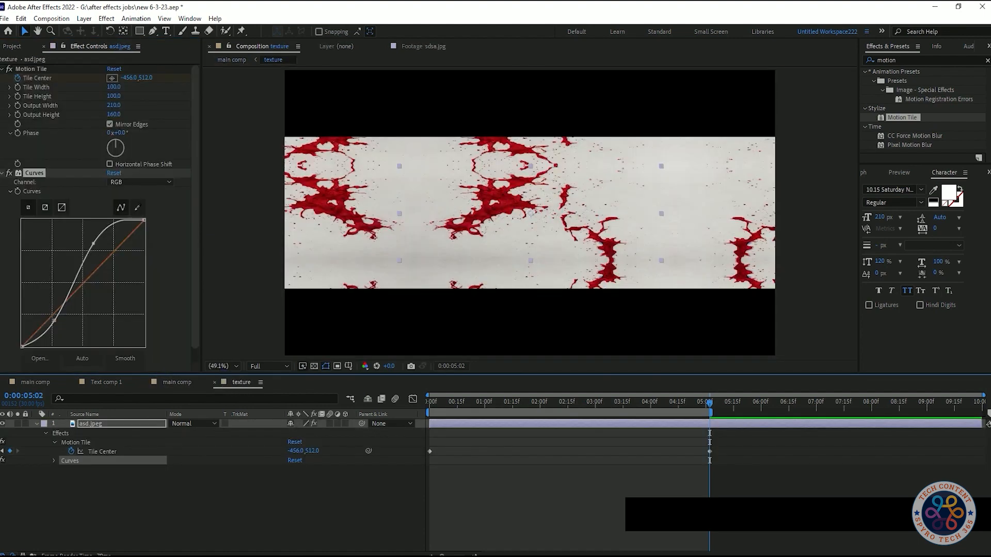
drag(93, 243, 95, 245)
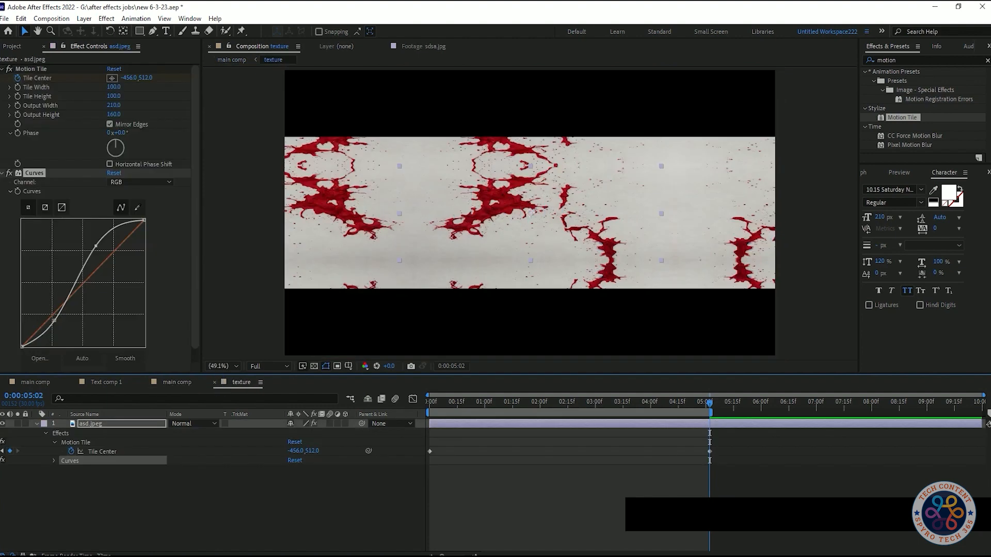
drag(95, 246, 88, 249)
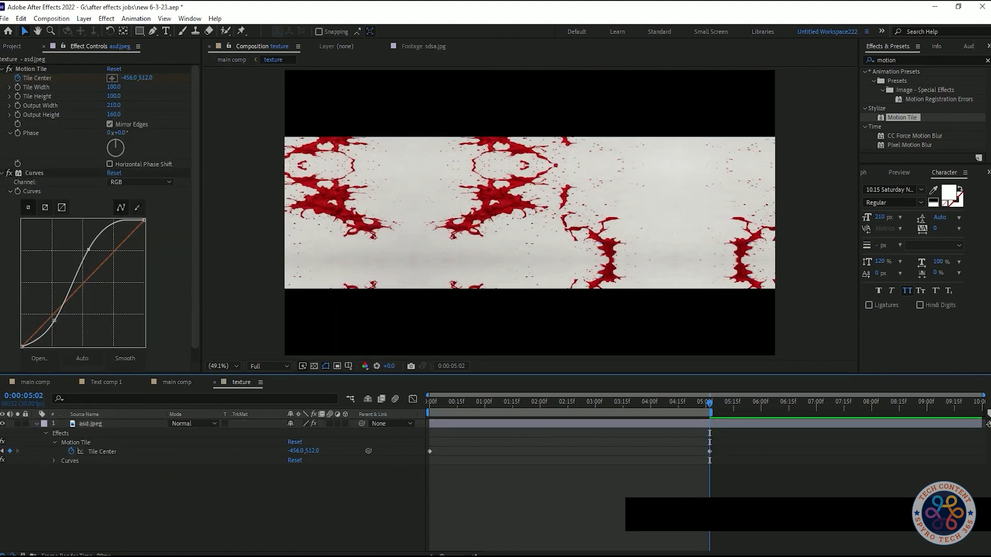
- Switch the asd.jpeg layer's Curves effect to the Red channel
click(140, 182)
click(136, 204)
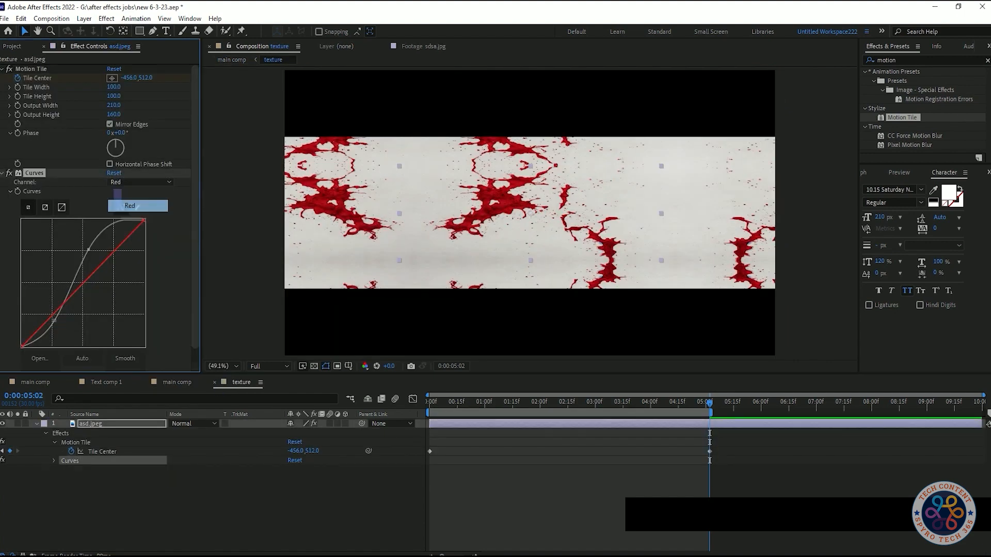
- Try strongly raising and then strongly lowering the red curve, undoing each attempt
drag(74, 292, 69, 261)
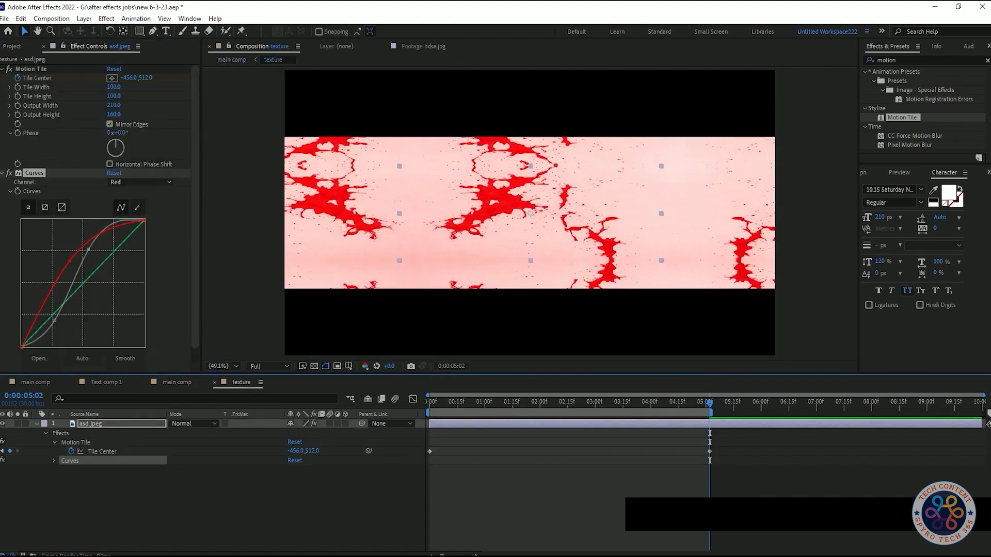
key(ctrl+z)
drag(71, 294, 107, 298)
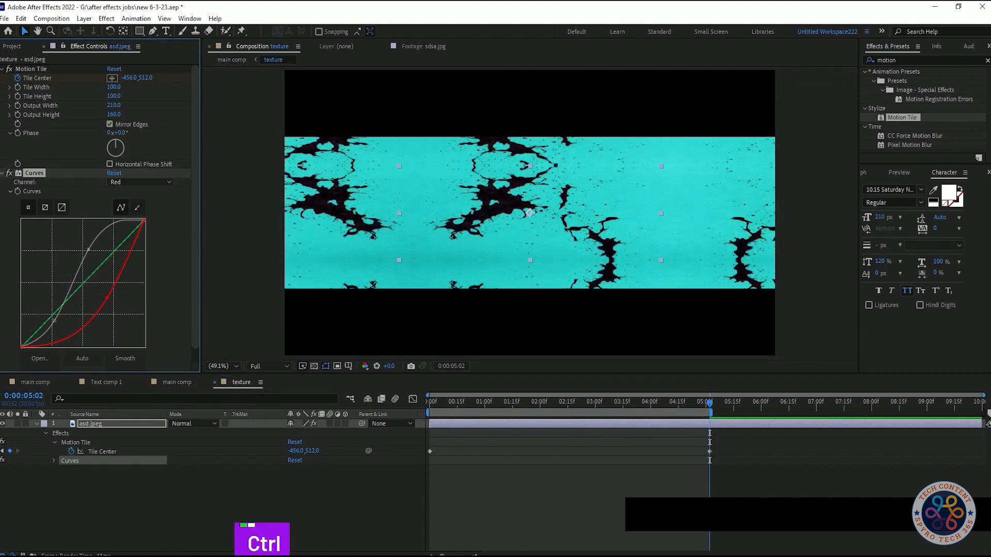
key(ctrl+z)
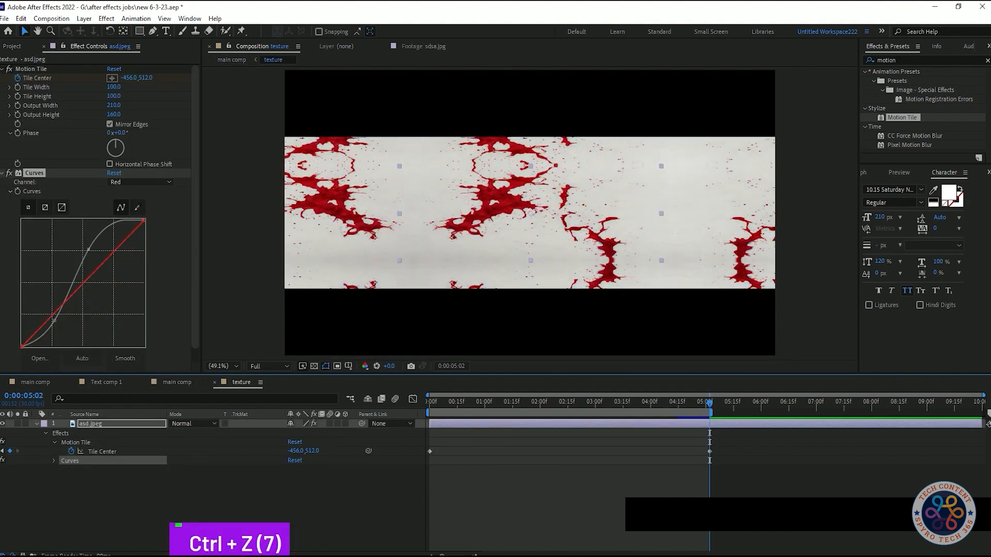
- Shape the red curve into a gentle S-curve, slightly lowering the shadows and raising the highlights
drag(82, 284, 57, 314)
drag(86, 284, 89, 270)
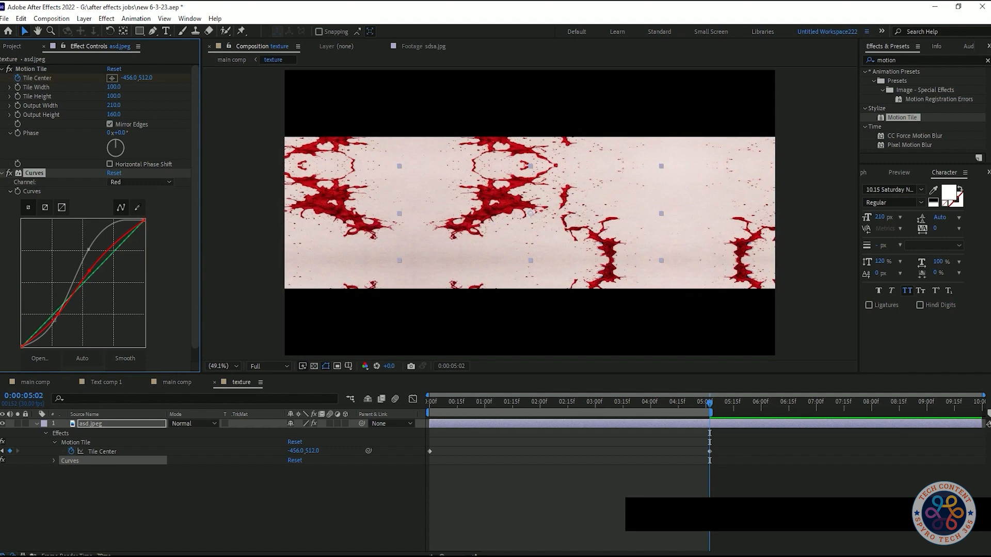
key(ctrl+z)
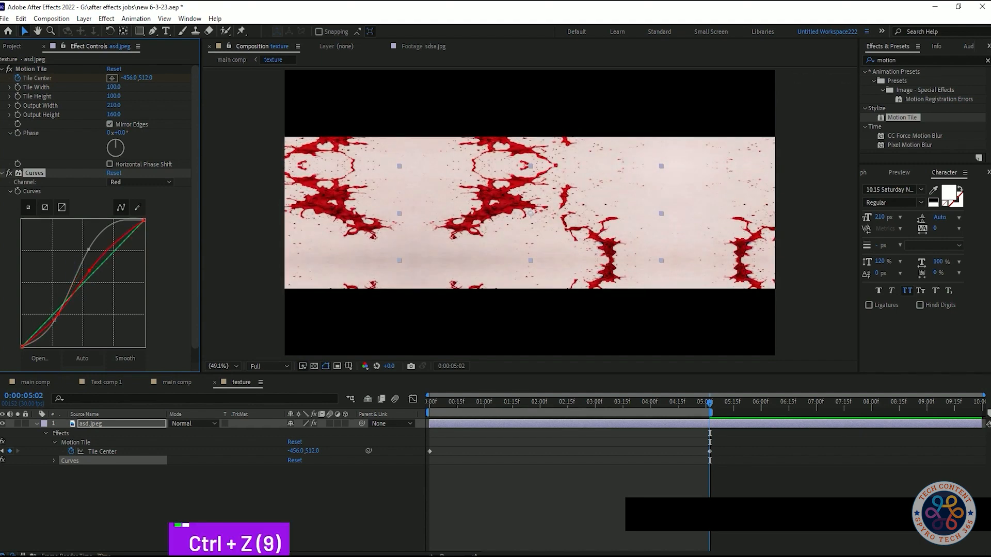
drag(104, 250, 109, 248)
drag(58, 314, 60, 315)
- Return to the main comp and preview the color-corrected title animation from the first frame
click(167, 382)
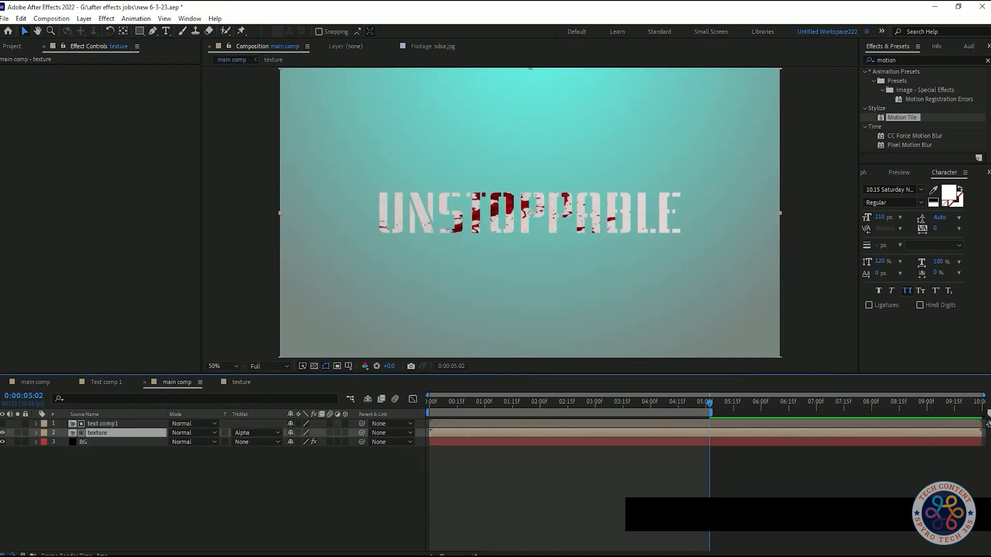
key(space)
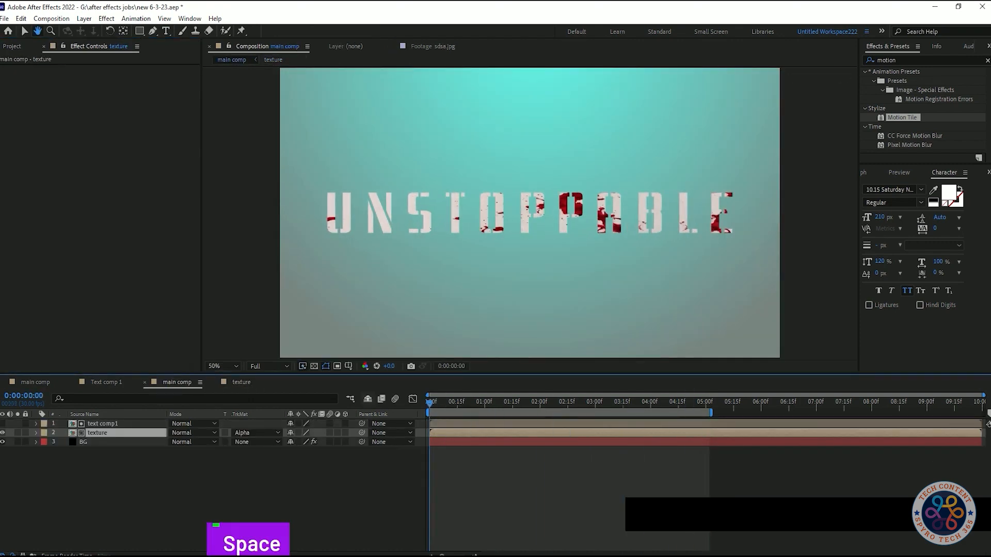
key(space)
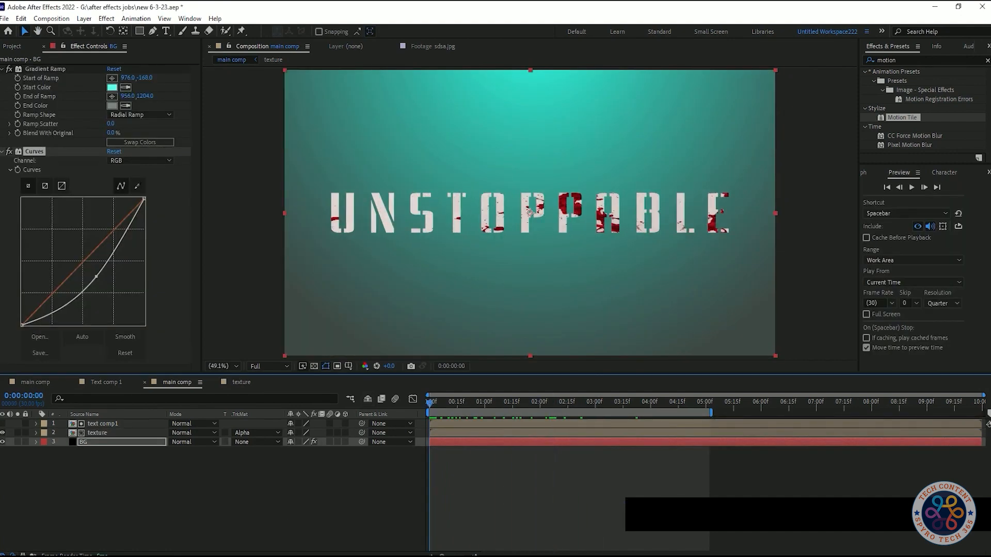
key(space)
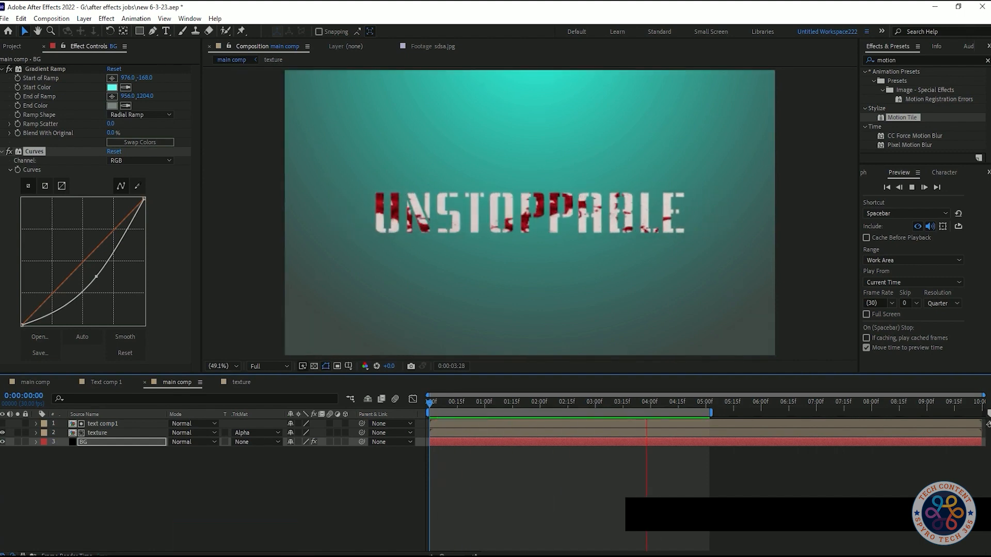
key(space)
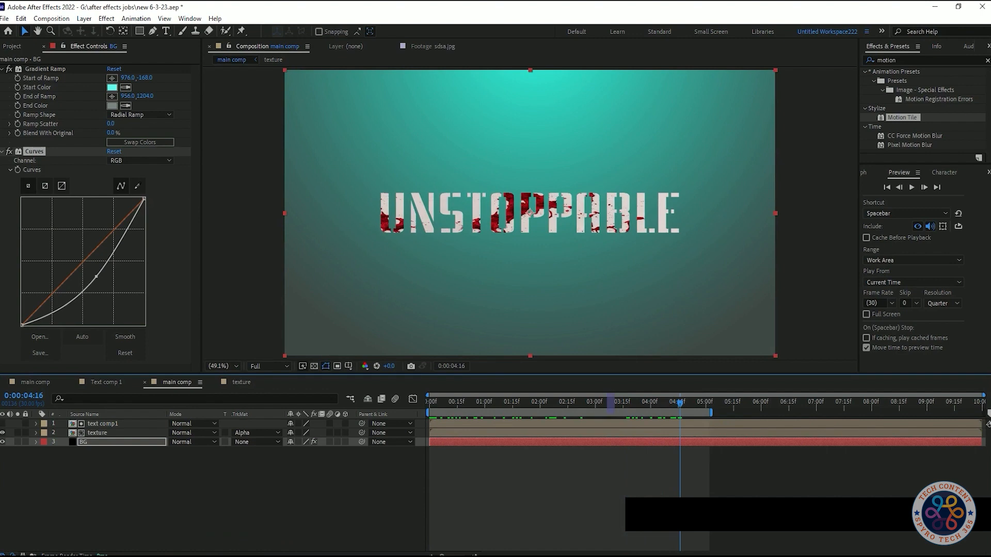
- In the texture composition, move the ending Tile Center keyframe to 0:00:04:15
key(Page_Up)
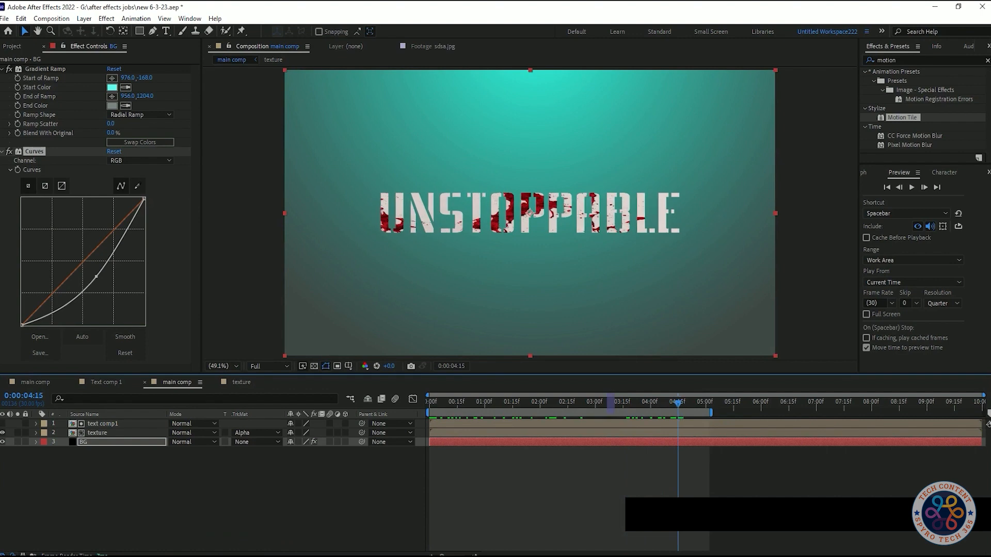
click(242, 383)
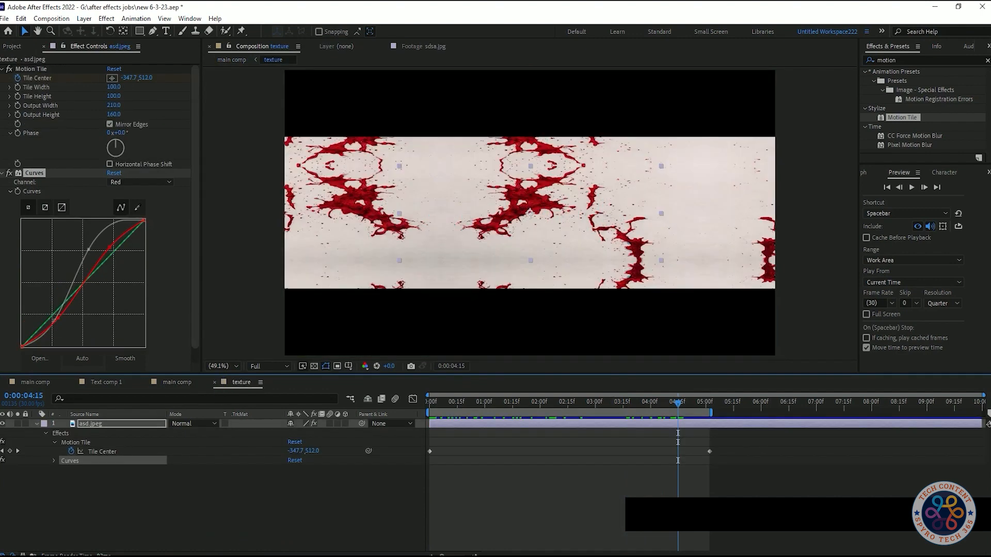
drag(709, 452, 678, 451)
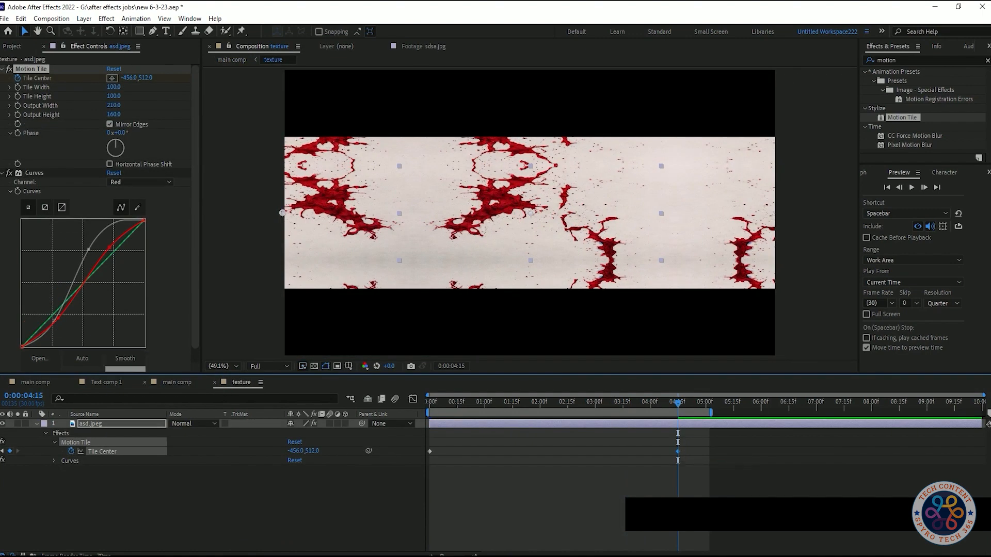
- Preview the retimed texture in the main comp, and collapse the BG layer's Curves and Gradient Ramp effects
click(170, 383)
key(space)
key(space)
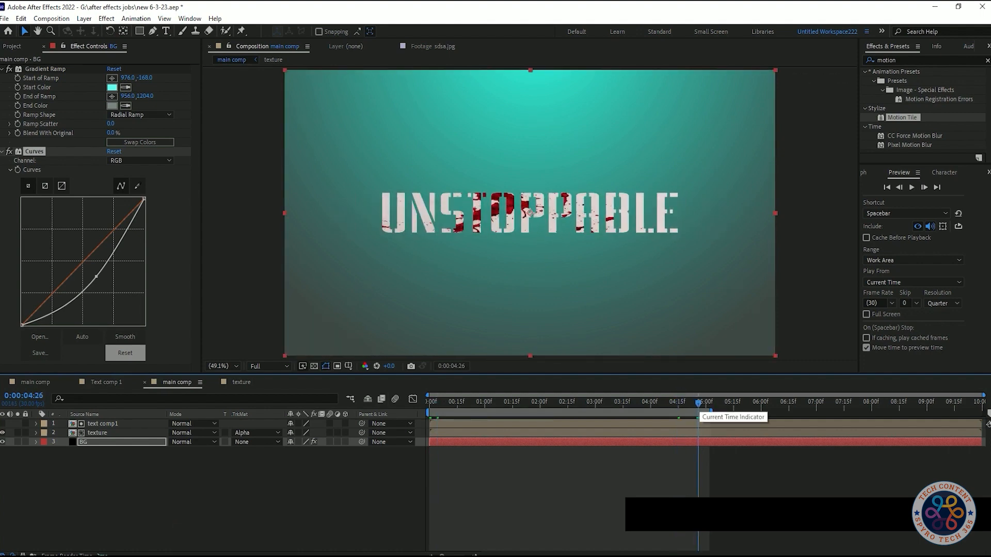
click(2, 152)
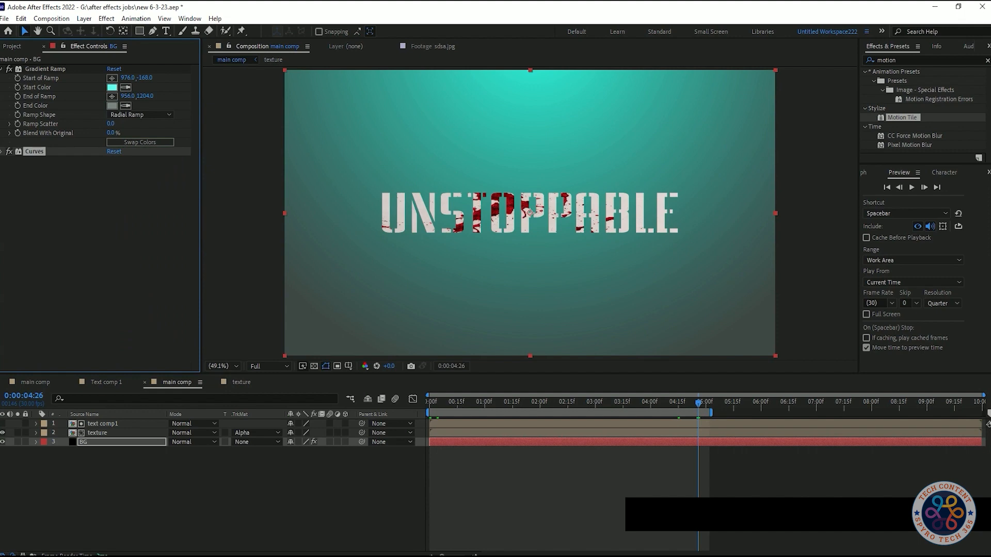
click(2, 69)
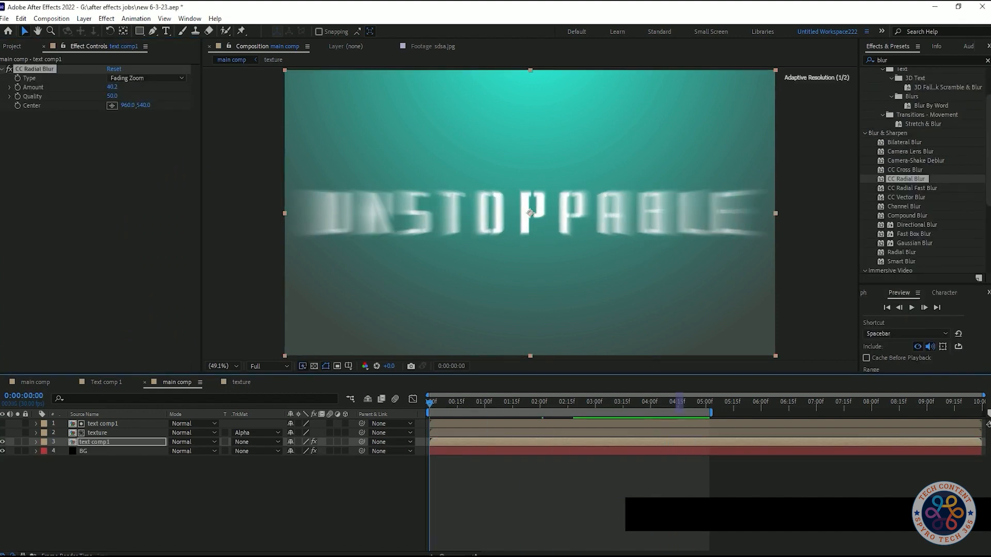
- Preview the radially blurred title copy and make the texture layer visible over it
key(space)
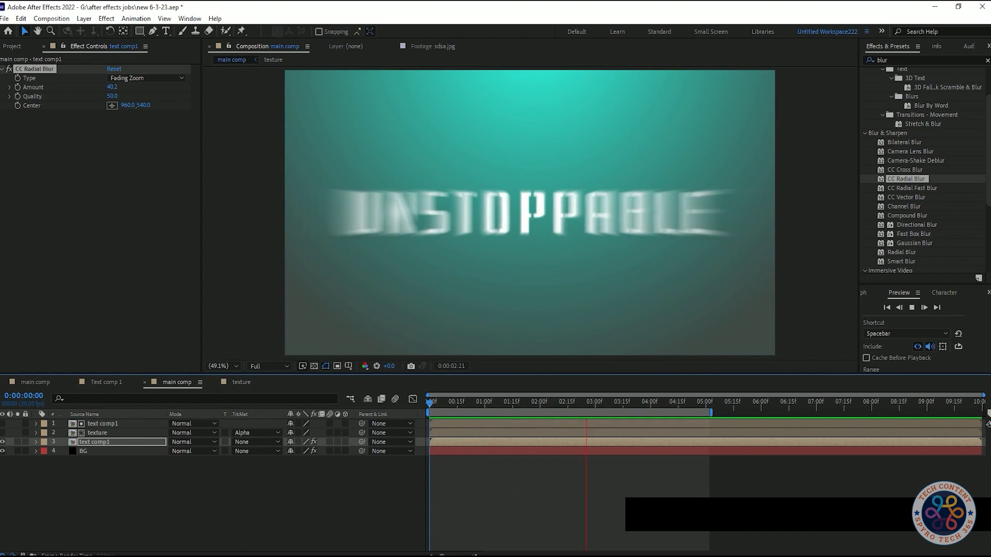
key(space)
click(106, 442)
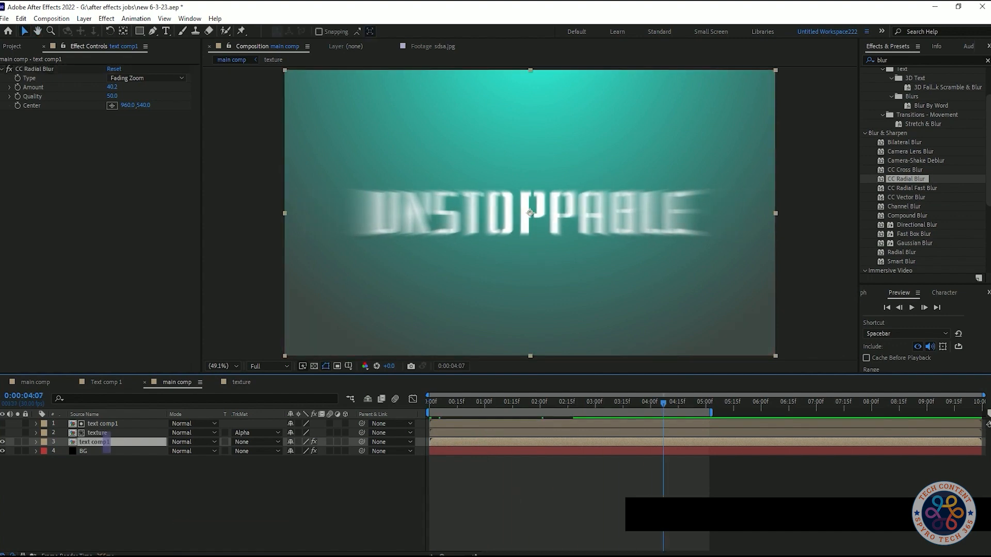
click(3, 432)
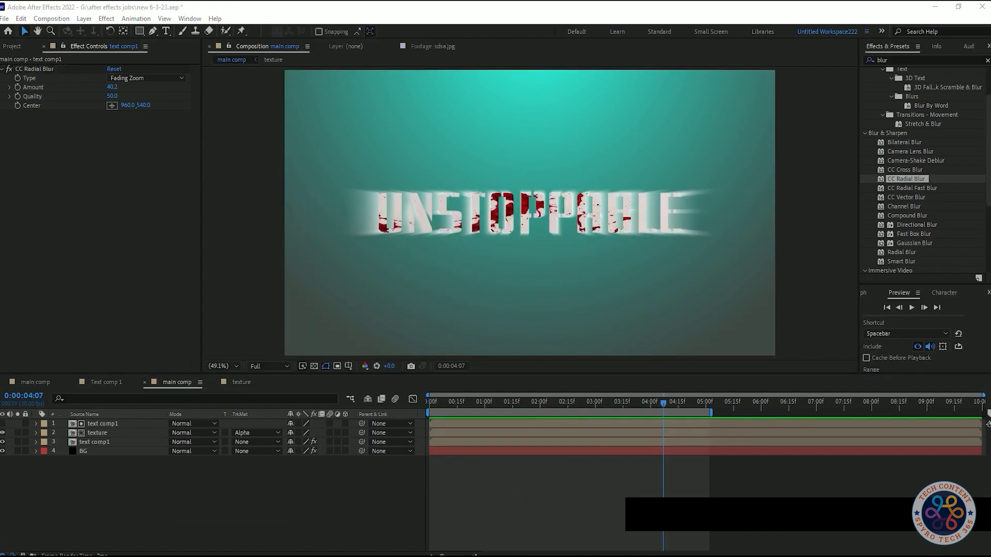
- Reduce the CC Radial Blur Amount on the lower text comp1 layer to 29.2
click(98, 442)
drag(112, 86, 99, 88)
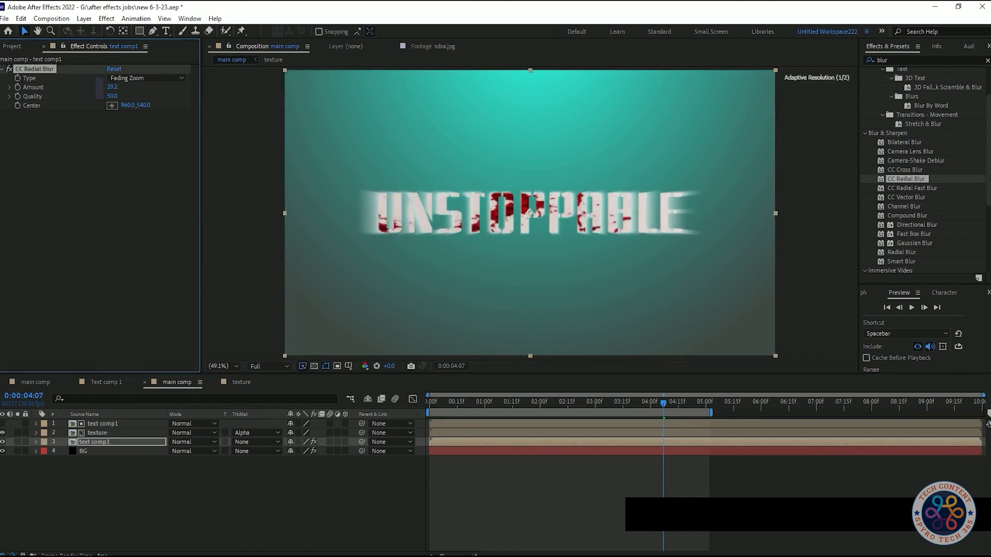
click(145, 511)
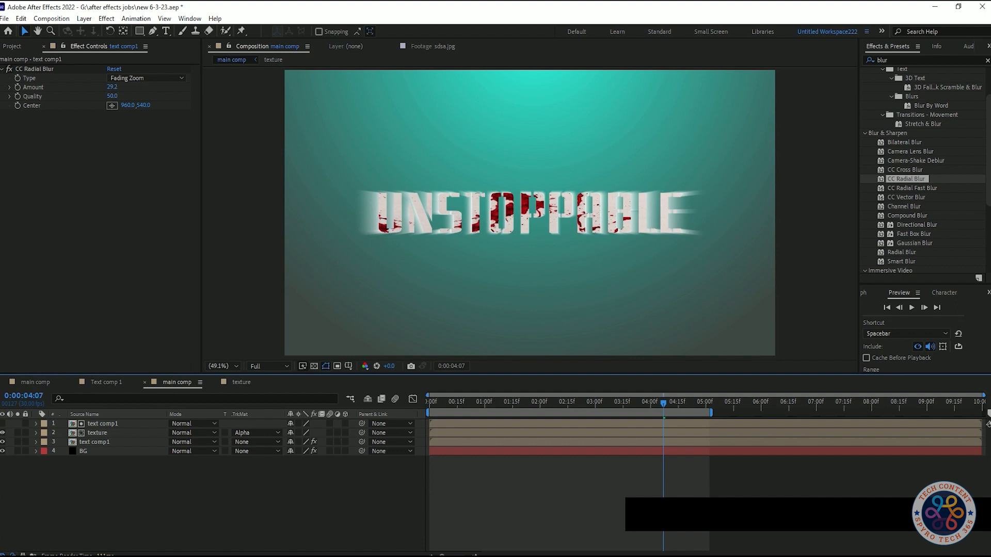
- Try the Centered Zoom blur type on the lower text comp1 layer, and return it to Fading Zoom
click(146, 78)
click(137, 113)
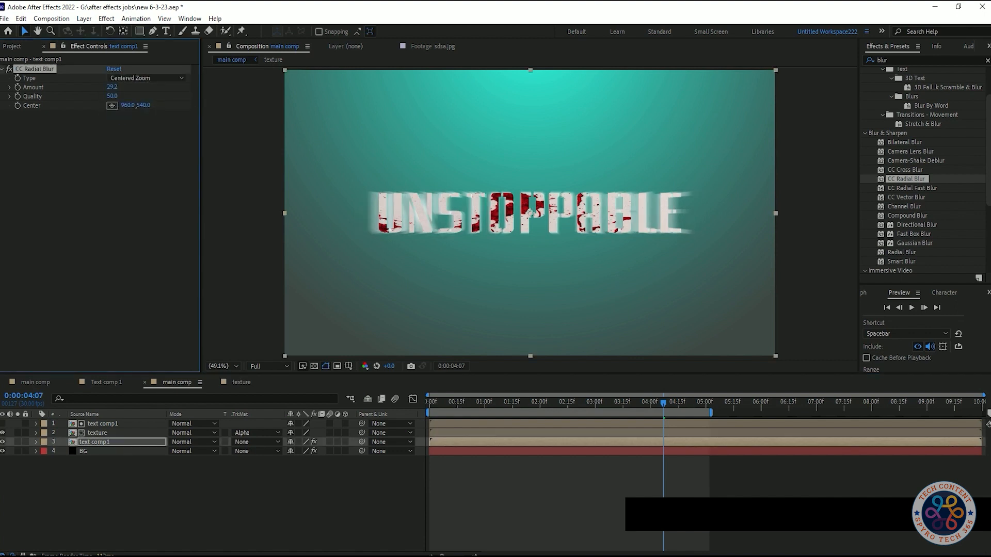
click(147, 78)
click(136, 100)
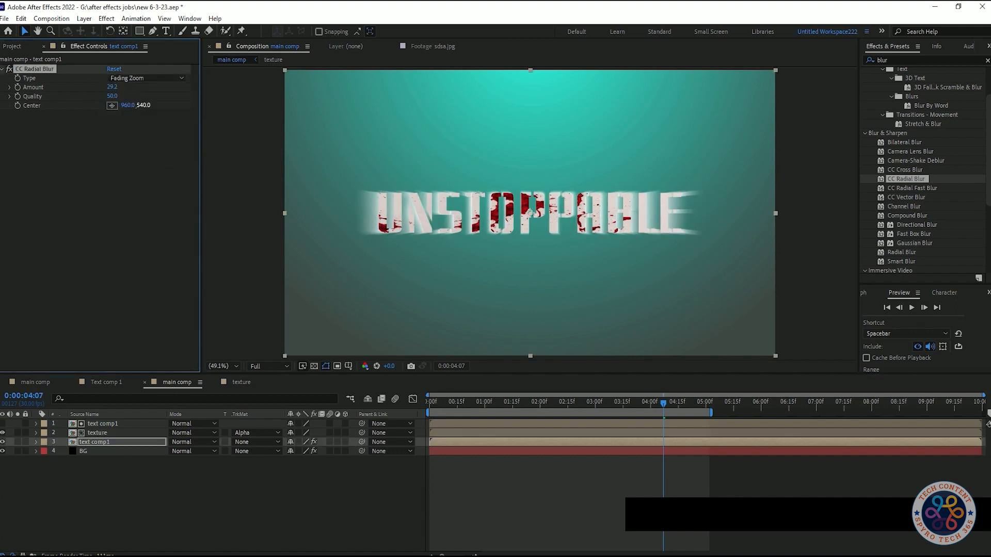
- Set the CC Radial Blur Amount on the lower text comp1 layer to 24.3
drag(112, 87, 65, 87)
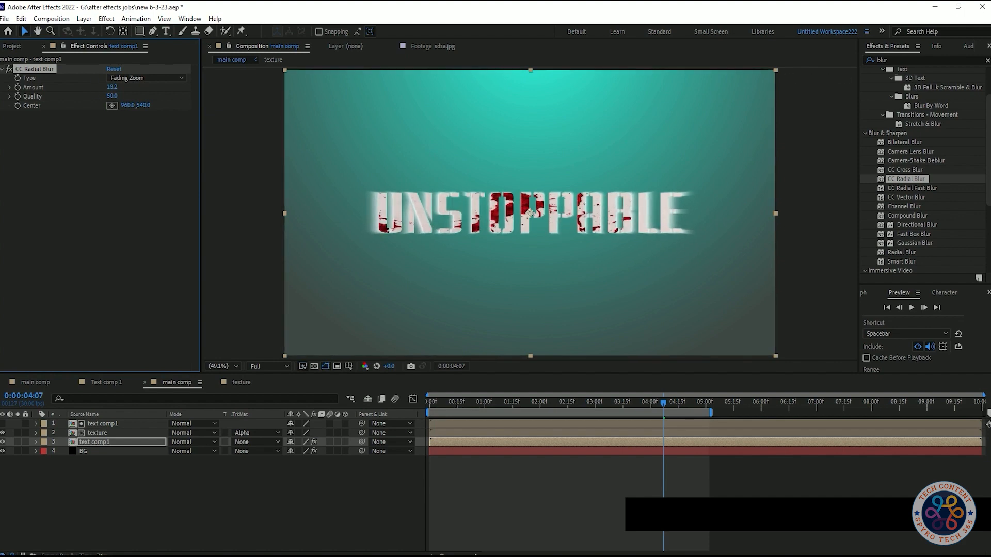
drag(112, 87, 141, 86)
click(121, 504)
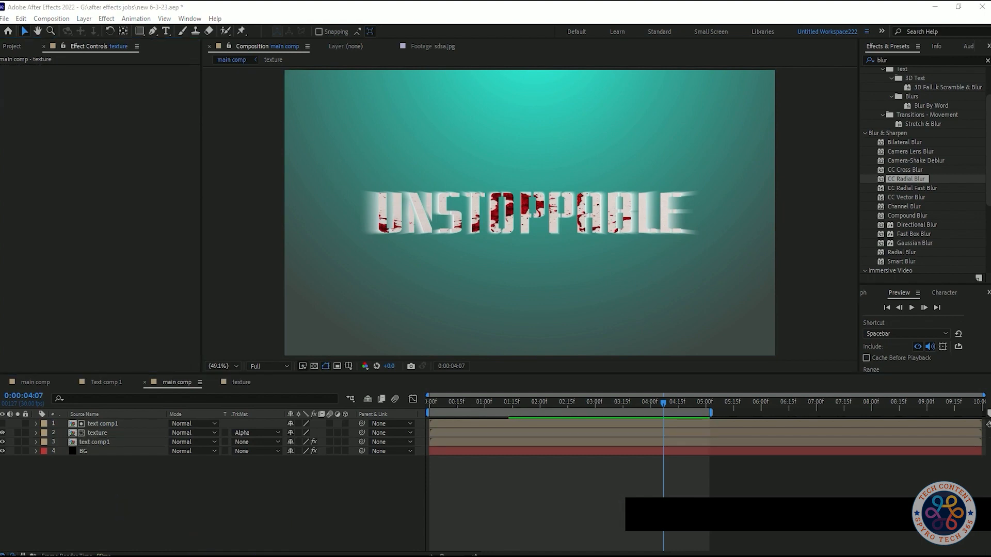
- Copy the asd.jpeg layer from the texture composition and paste it into the main comp
click(103, 433)
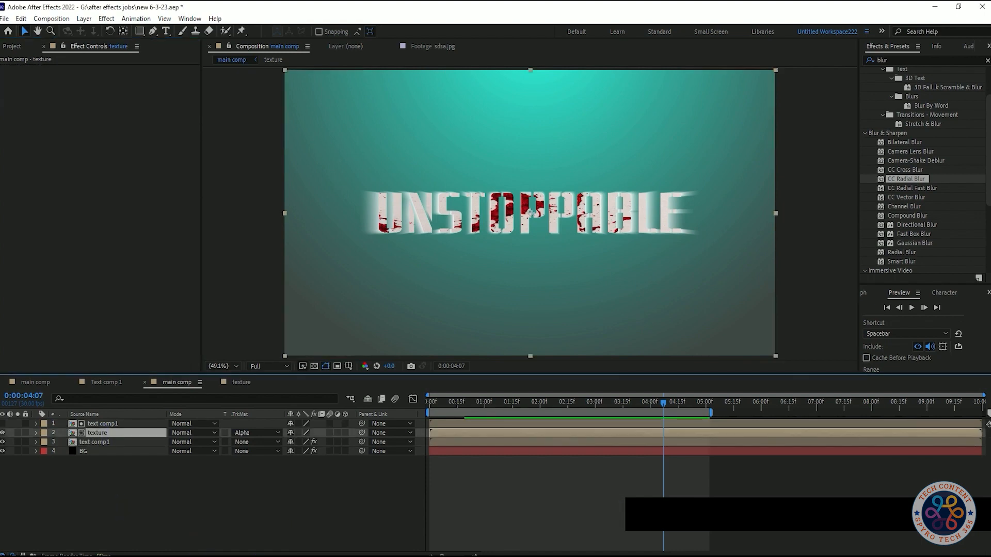
double_click(103, 433)
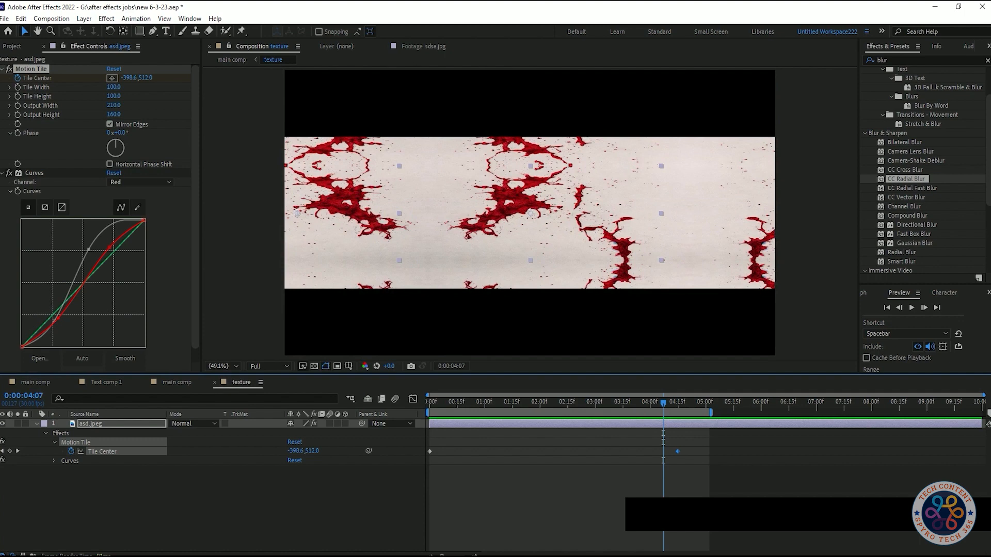
click(37, 423)
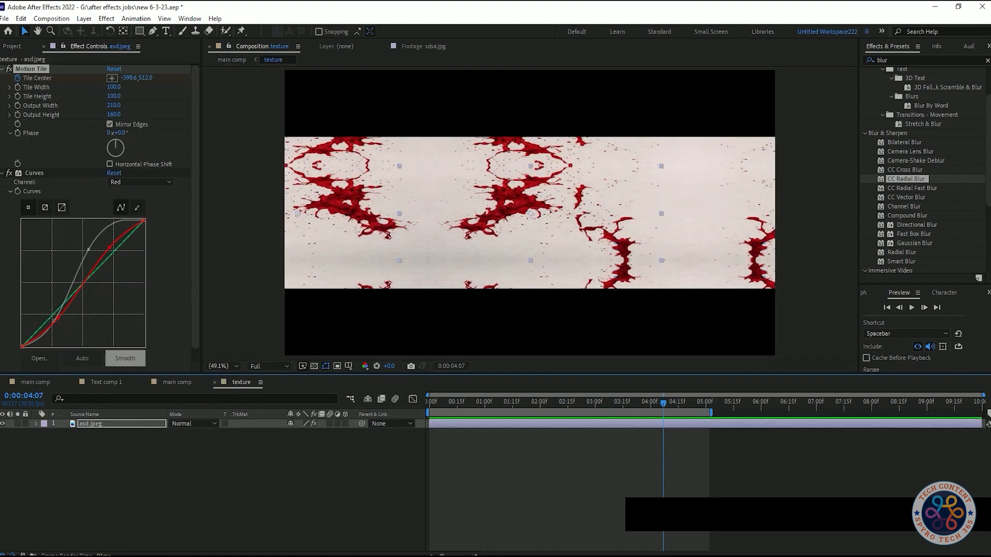
click(94, 424)
key(ctrl+c)
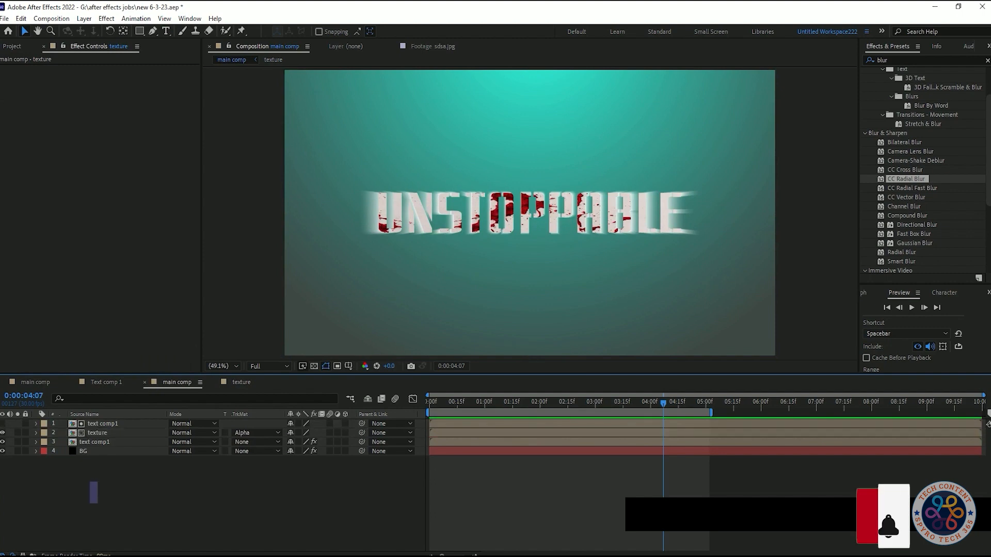
key(ctrl+v)
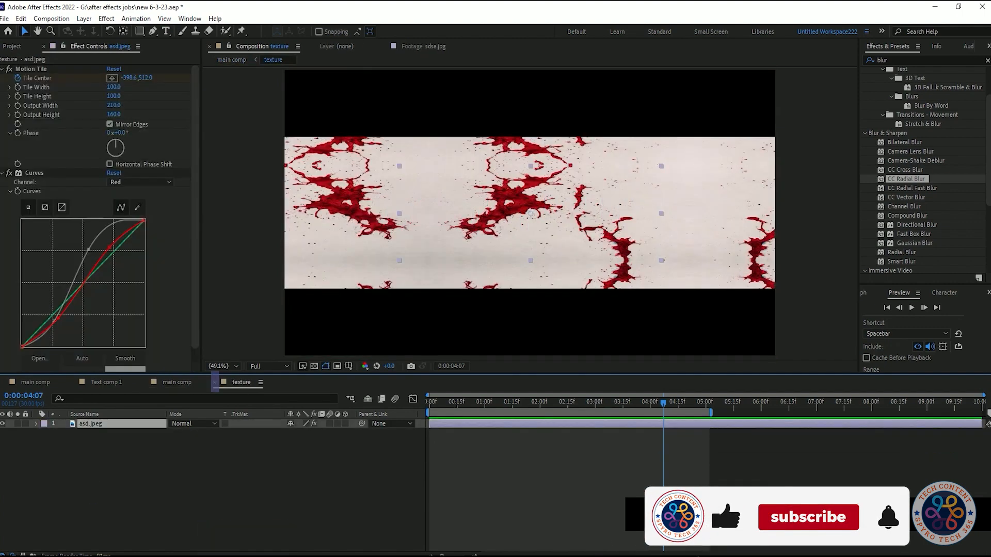
key(ctrl+c)
click(177, 382)
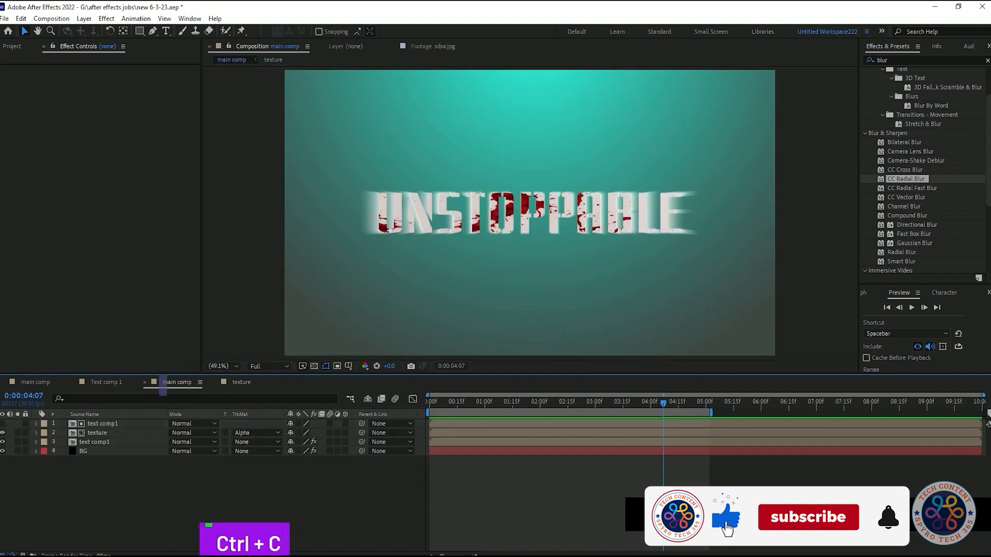
key(ctrl+v)
- Place asd.jpeg directly below the blurred text comp1 layer and set its track matte to Alpha
drag(91, 424, 92, 456)
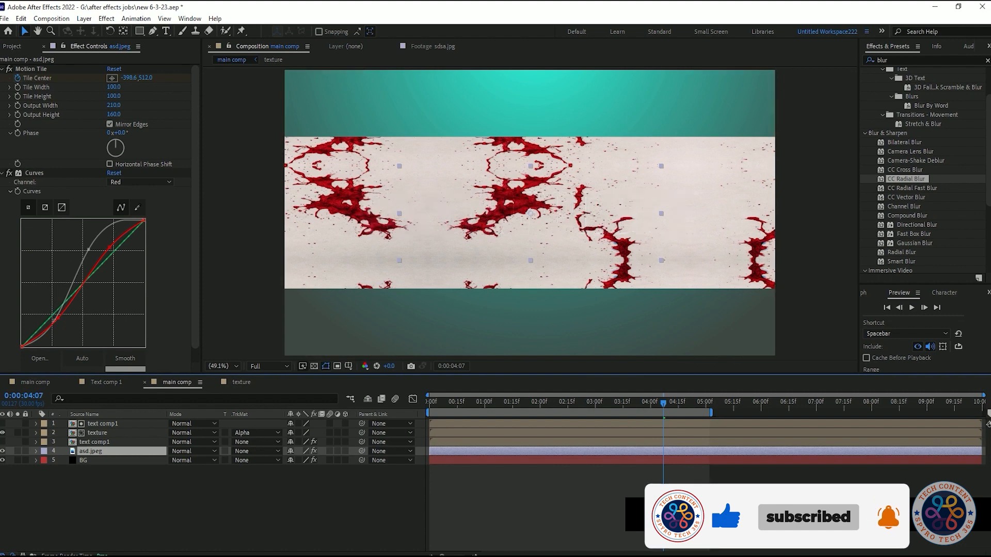
click(256, 451)
click(268, 479)
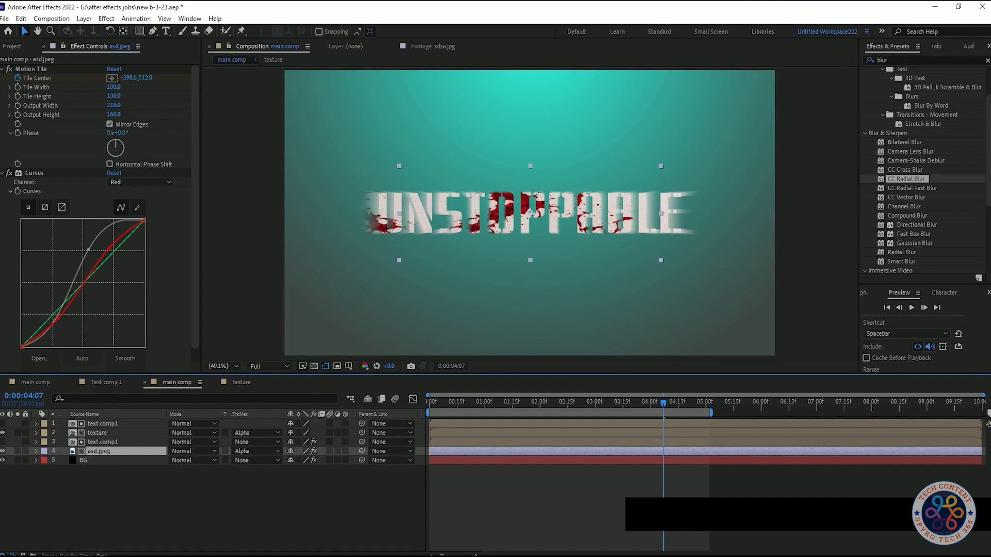
- Delete the ending Tile Center keyframe of the pasted asd.jpeg layer and preview the result from the first frame
key(u)
key(Delete)
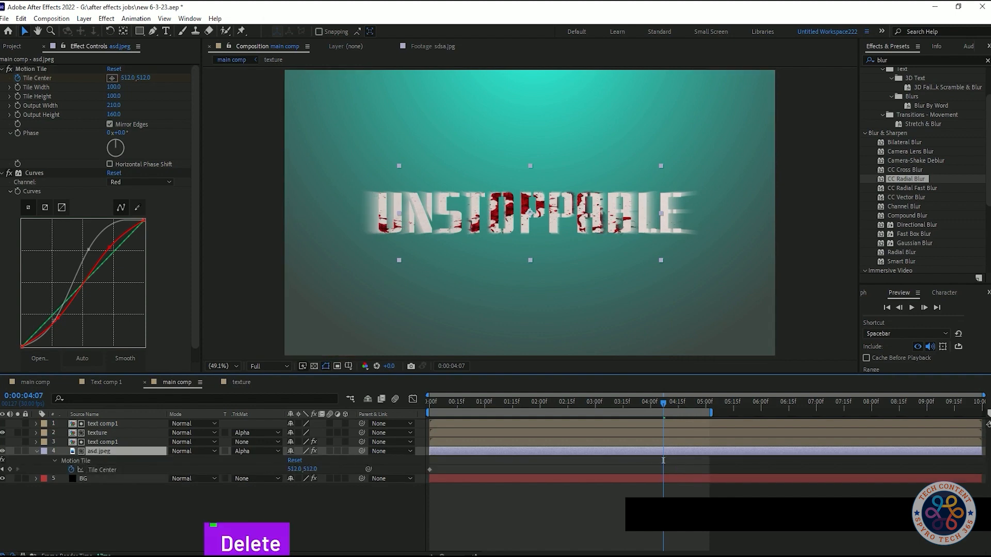
key(Home)
key(space)
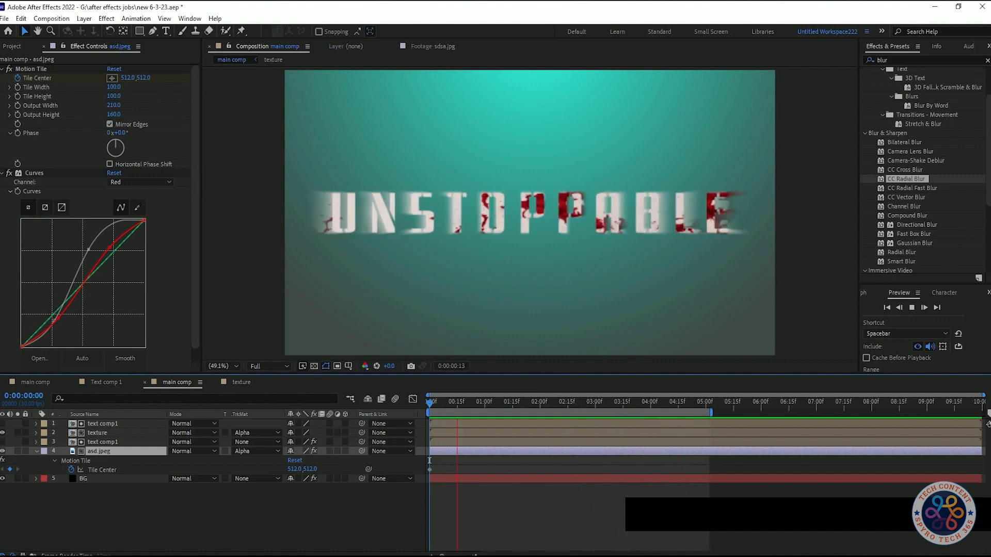
key(space)
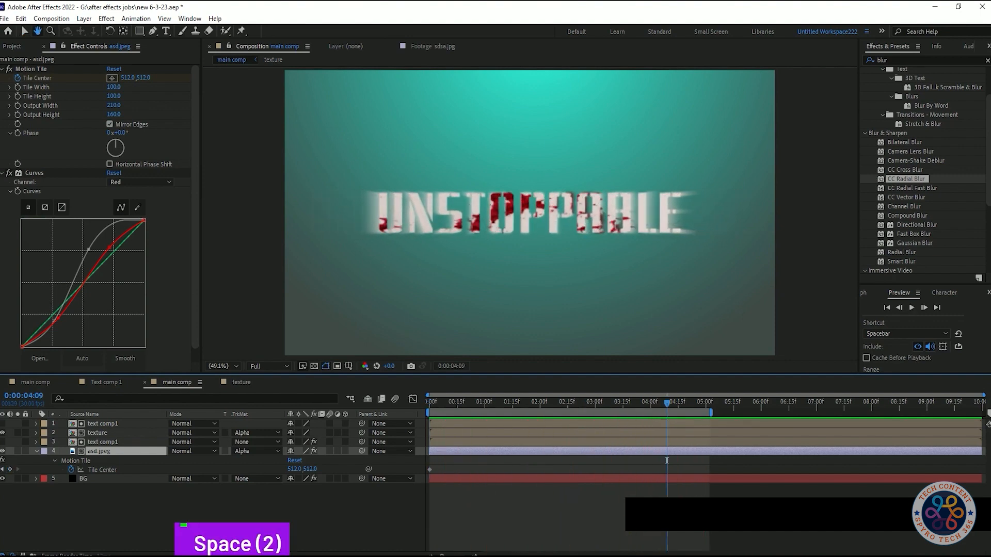
- Return to the first frame and delete the pasted asd.jpeg layer from the main comp
drag(667, 461, 429, 461)
key(Delete)
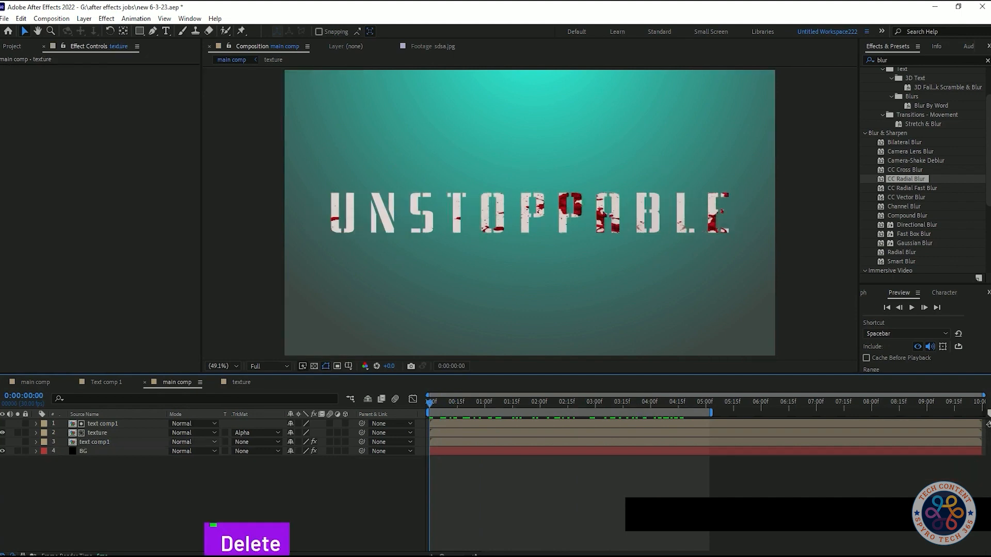
- Make the blurred text comp1 layer visible and set its CC Radial Blur Amount to 25
click(93, 442)
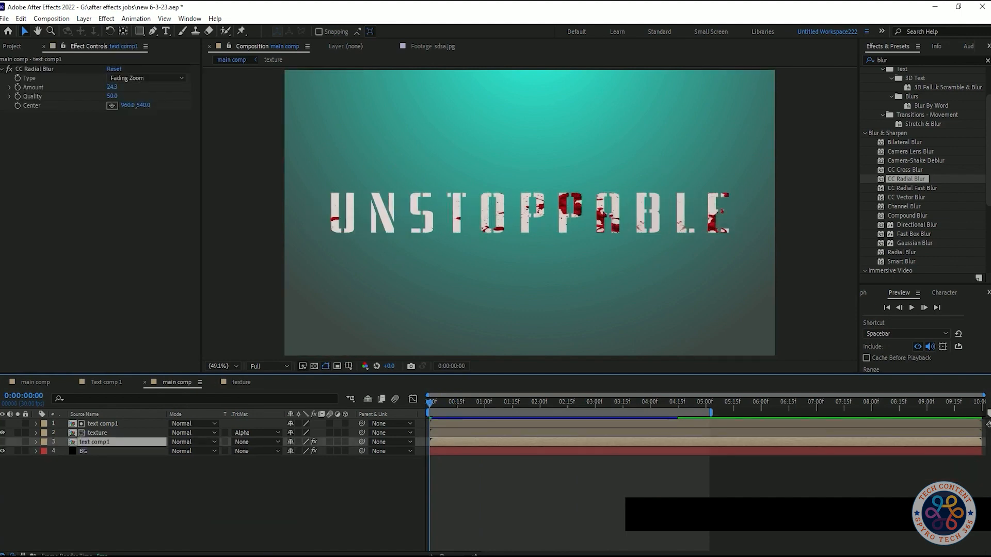
click(3, 442)
click(113, 88)
text(25)
key(Return)
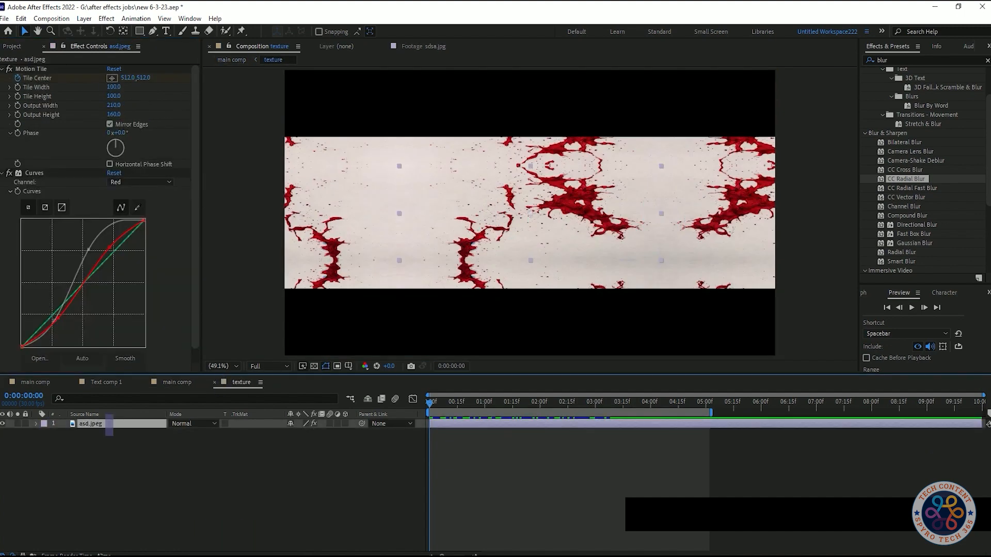
- Paste the asd.jpeg layer directly below the blurred text comp1 layer, set its track matte to Alpha, and preview
key(ctrl+c)
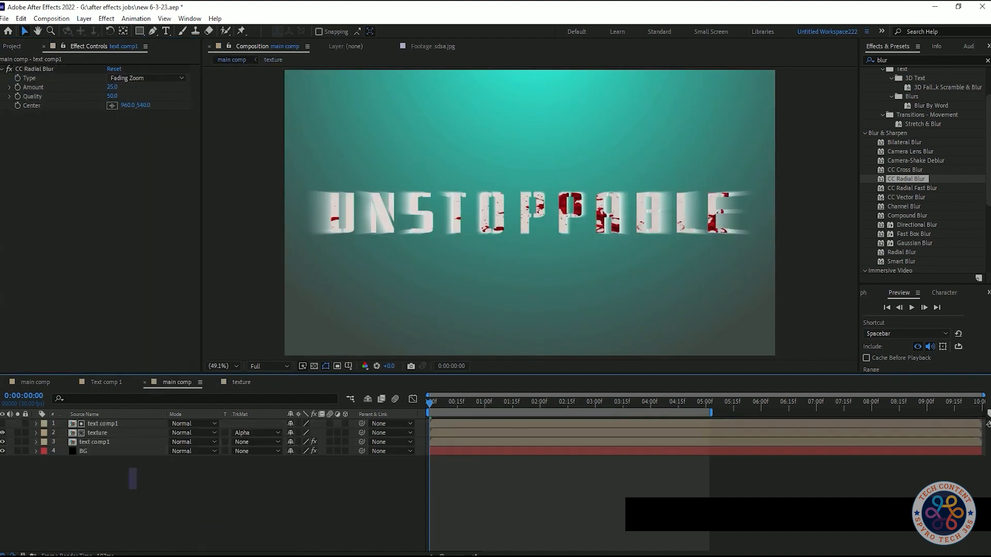
key(ctrl+v)
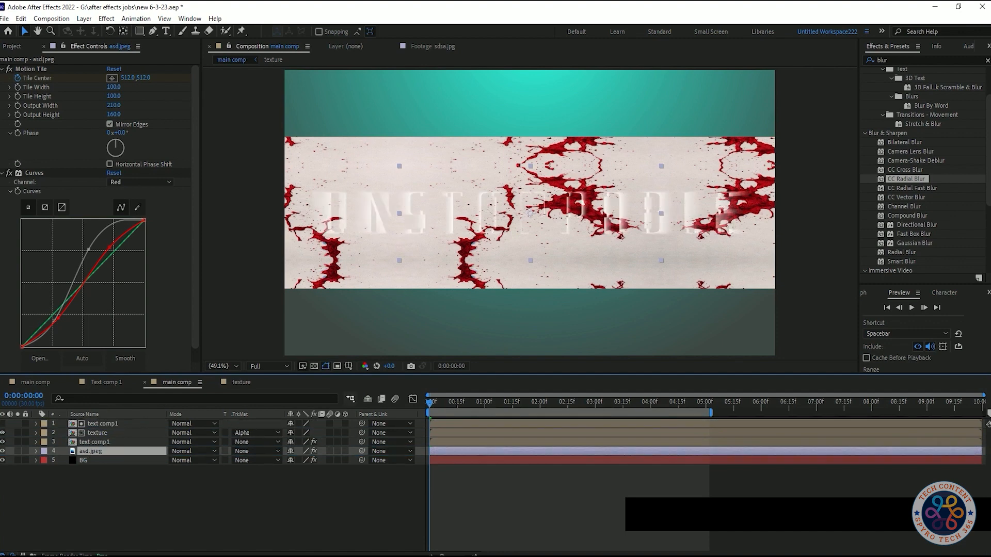
click(256, 451)
click(279, 476)
key(space)
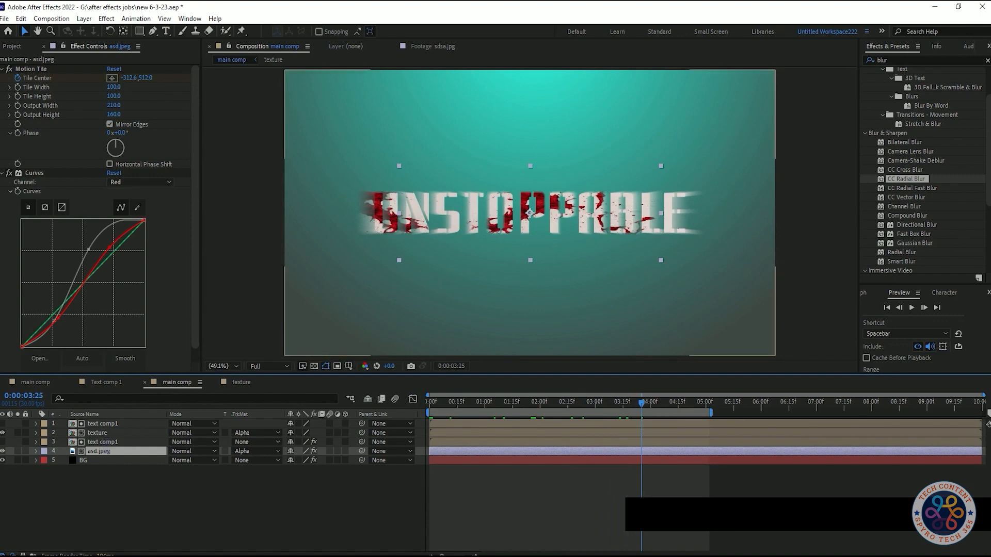
- Delete the ending Tile Center keyframe of the pasted asd.jpeg layer and preview from the first frame
key(u)
key(Delete)
drag(642, 461, 430, 460)
key(space)
key(space)
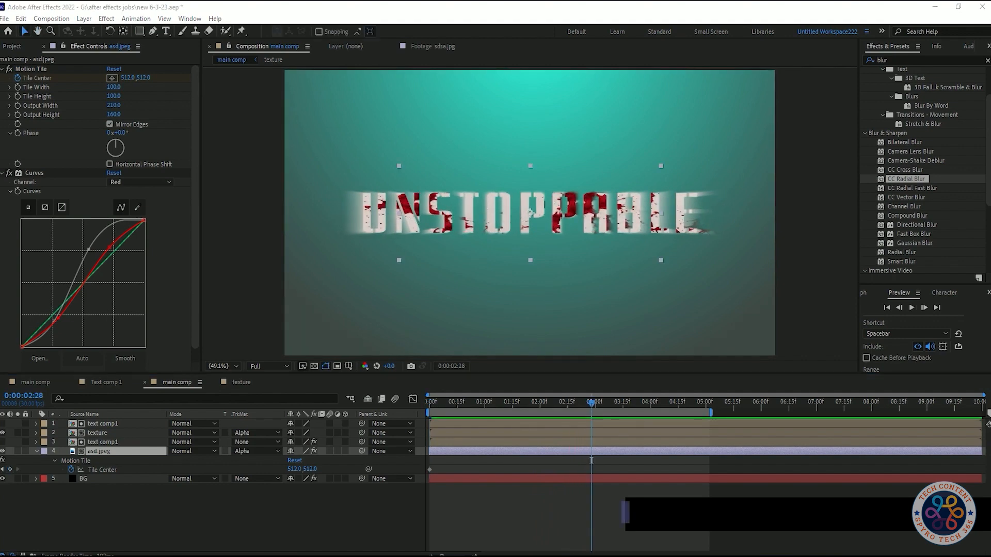
- Try a Luma track matte on the asd.jpeg layer, switch it back to Alpha, and preview from the first frame
click(256, 452)
click(274, 505)
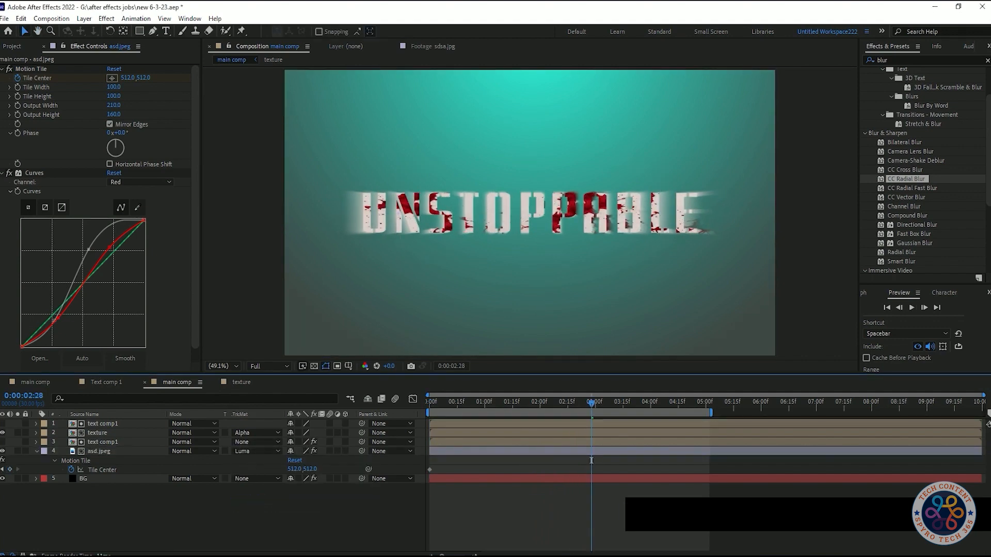
drag(591, 403, 666, 403)
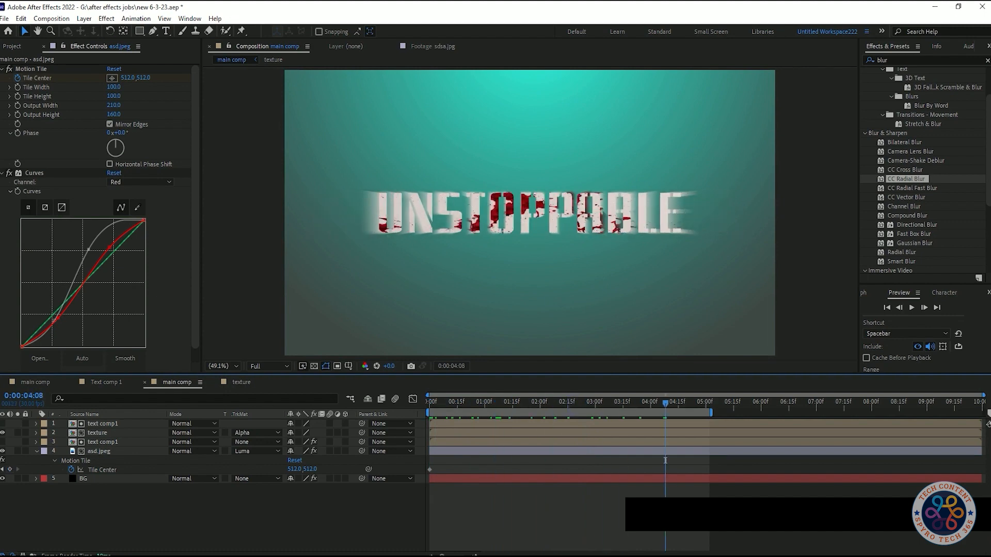
click(256, 451)
click(273, 474)
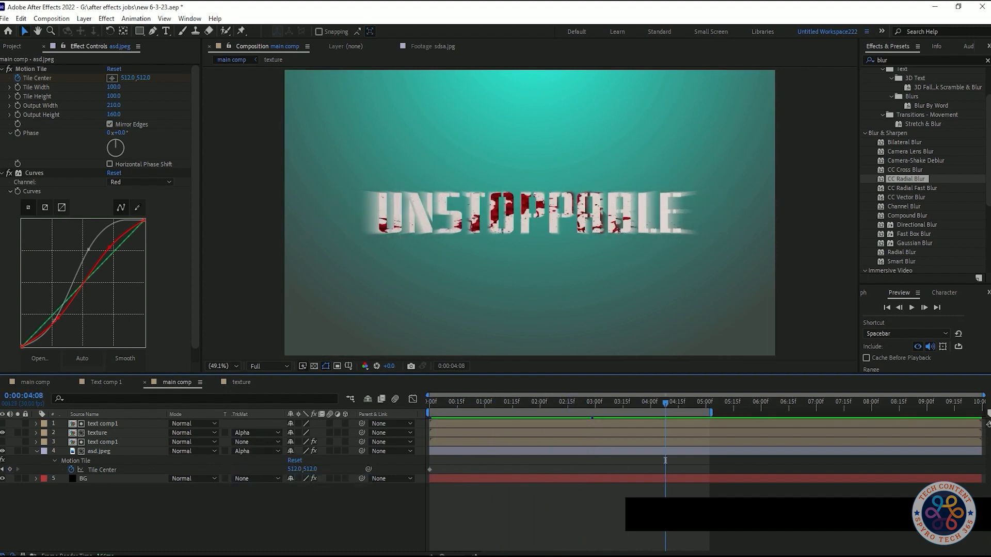
key(Home)
key(space)
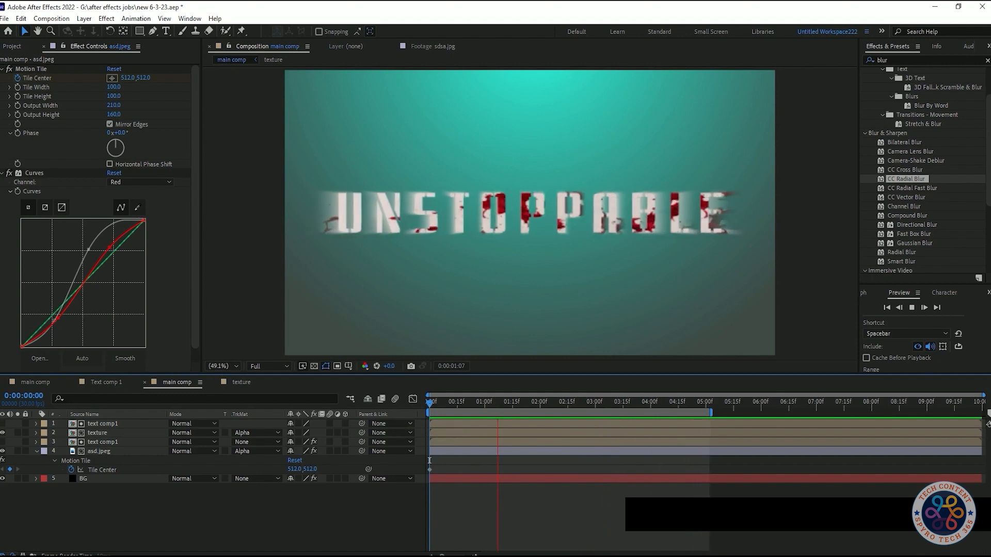
key(space)
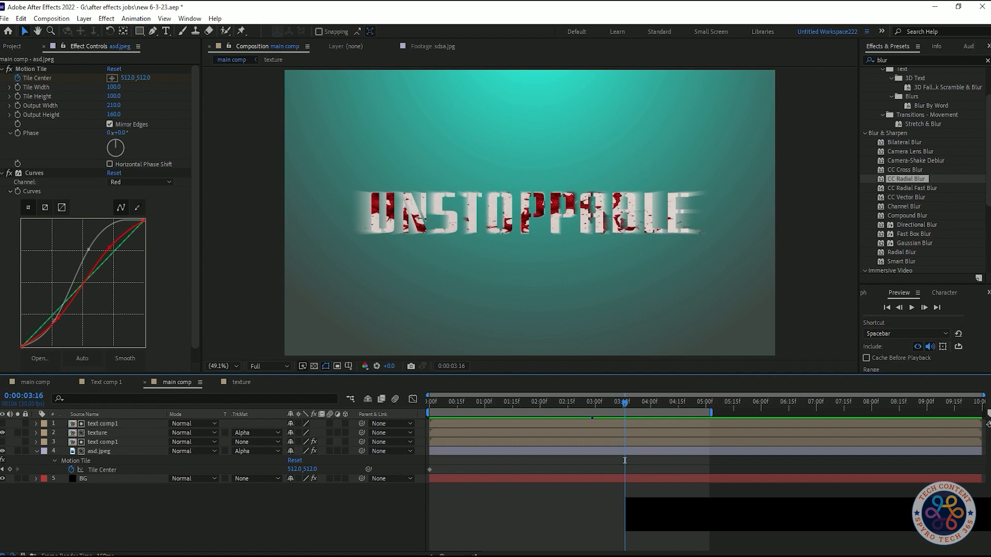
- Solo the asd.jpeg layer to preview its matted texture on its own from the first frame
click(90, 452)
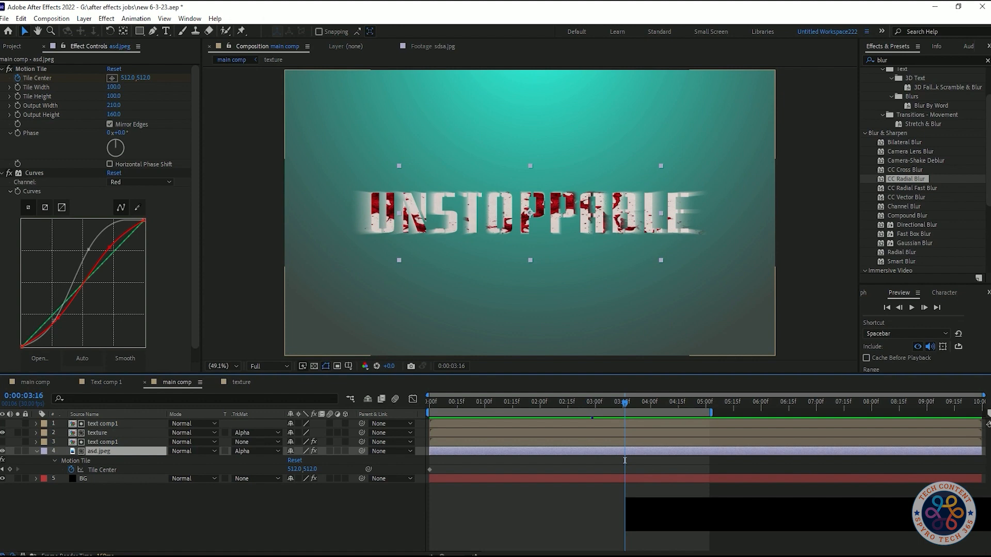
click(18, 452)
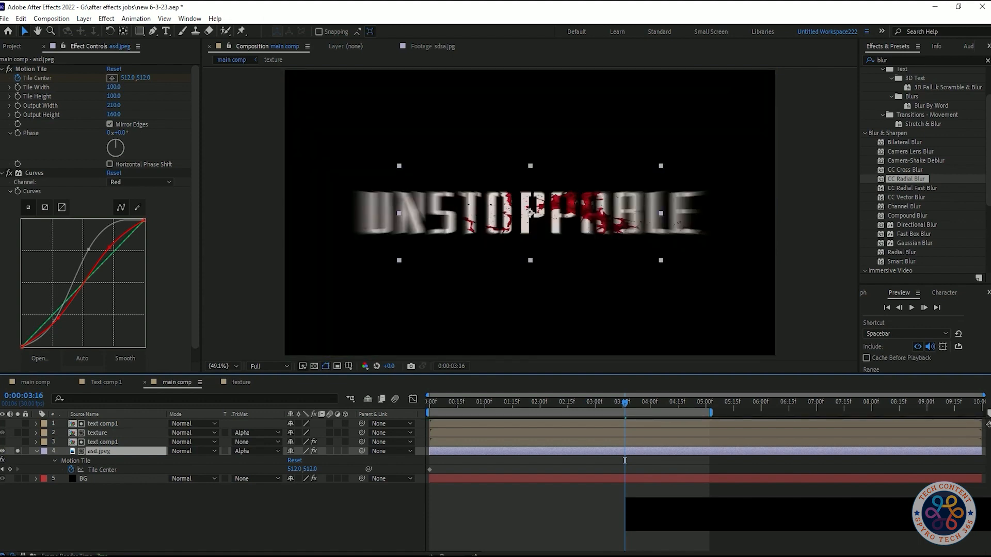
click(18, 451)
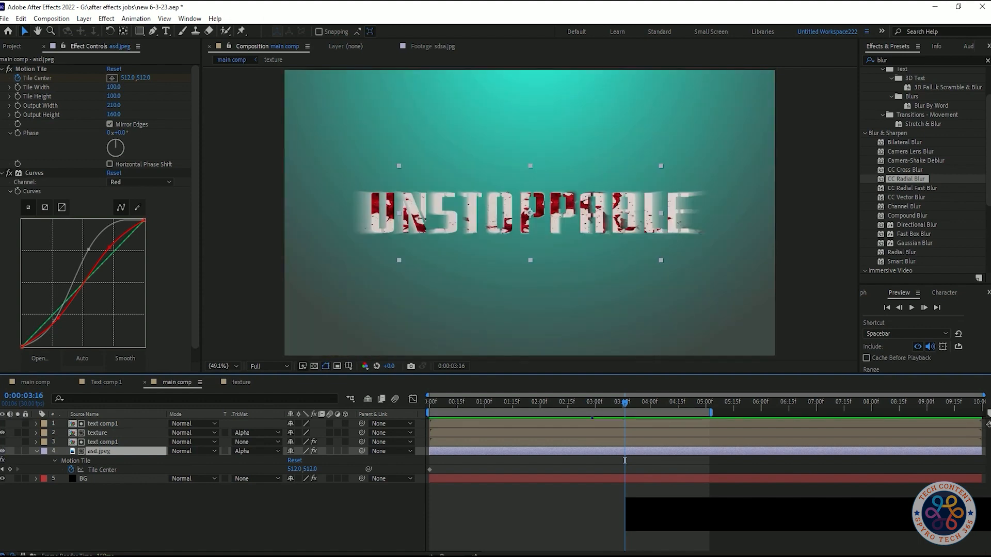
key(ctrl+z)
drag(609, 403, 429, 402)
key(space)
key(space)
key(space)
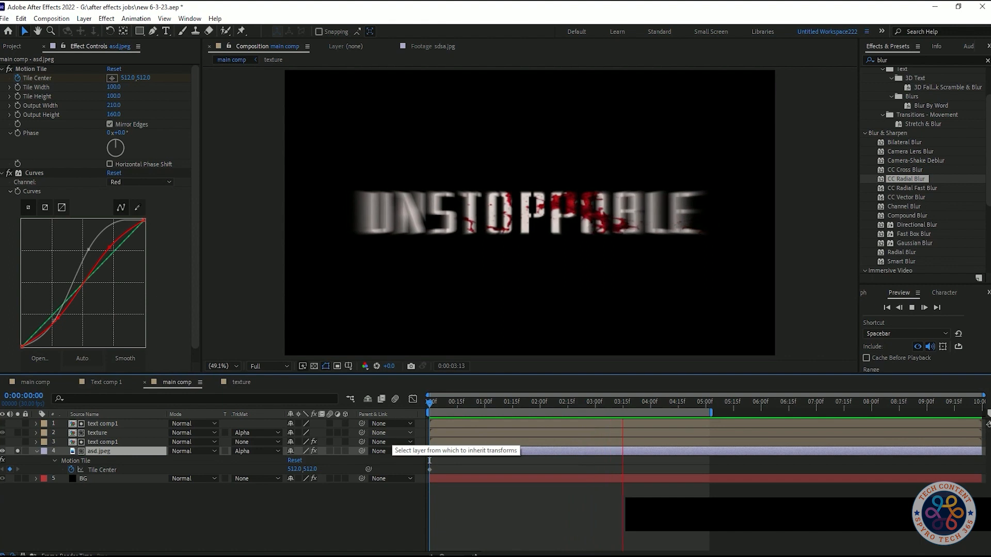
key(space)
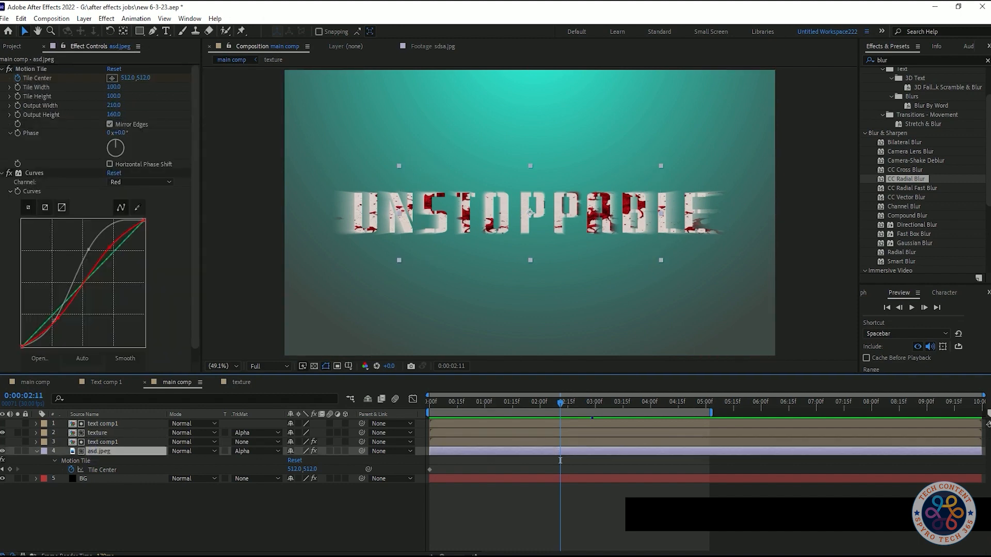
- Remove the asd.jpeg layer's remaining Tile Center keyframe, set Tile Center to 683, 512, and preview
key(Home)
click(429, 460)
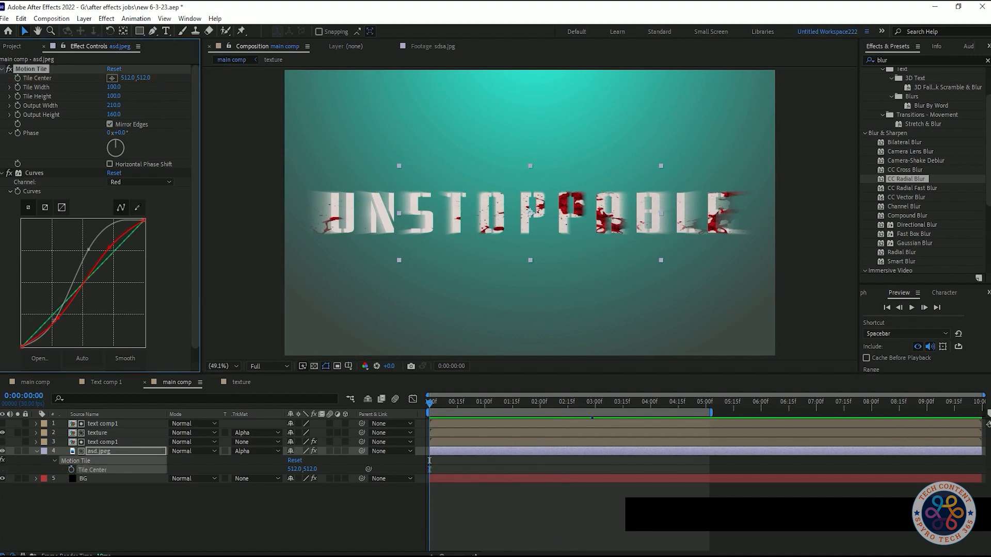
drag(127, 78, 247, 78)
drag(581, 213, 577, 212)
key(space)
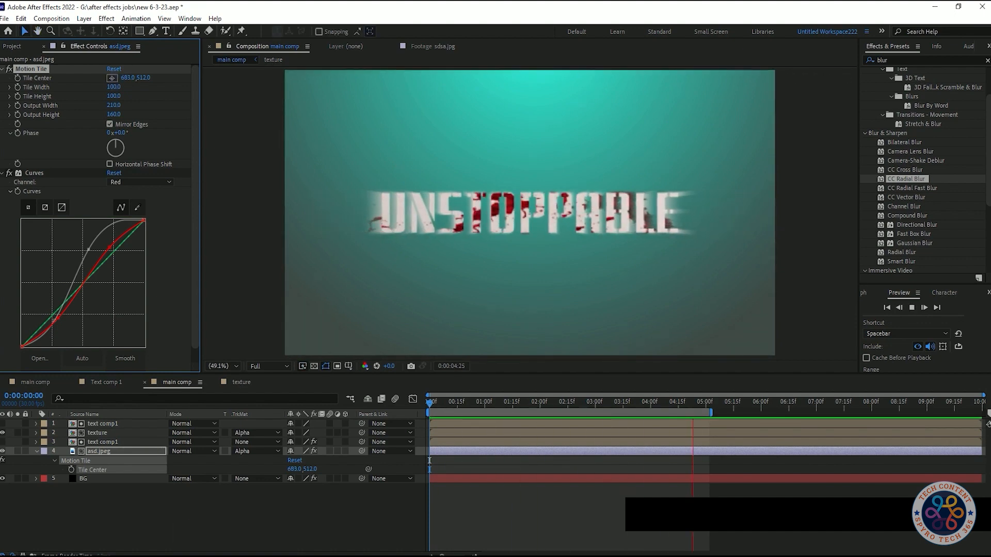
key(space)
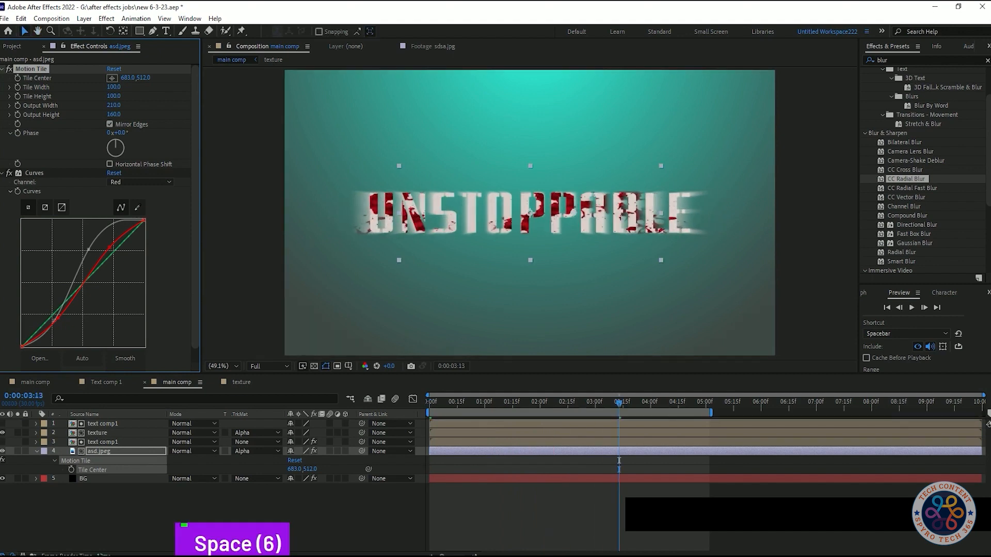
- Delete the pasted asd.jpeg layer, make the blurred text comp1 layer visible again, and preview
key(Delete)
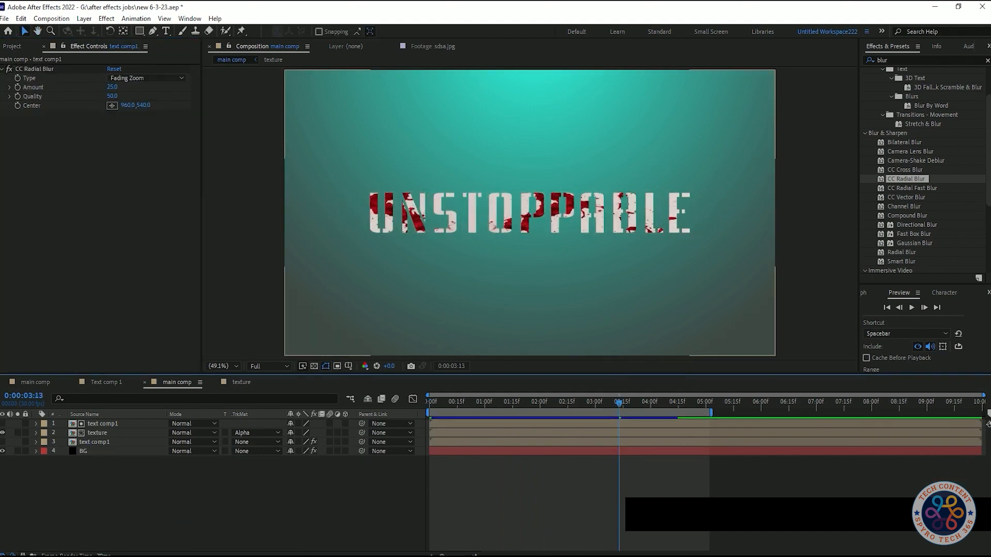
key(space)
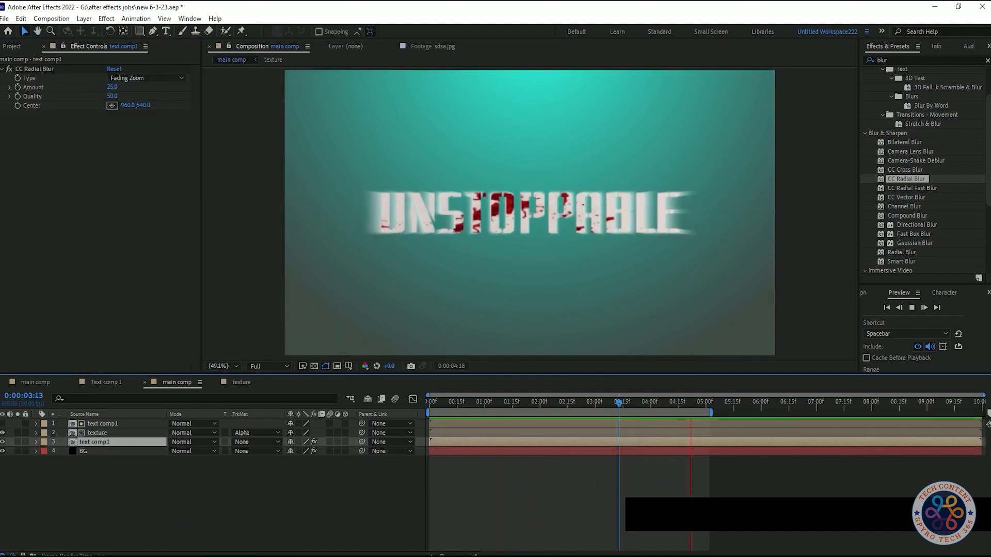
key(space)
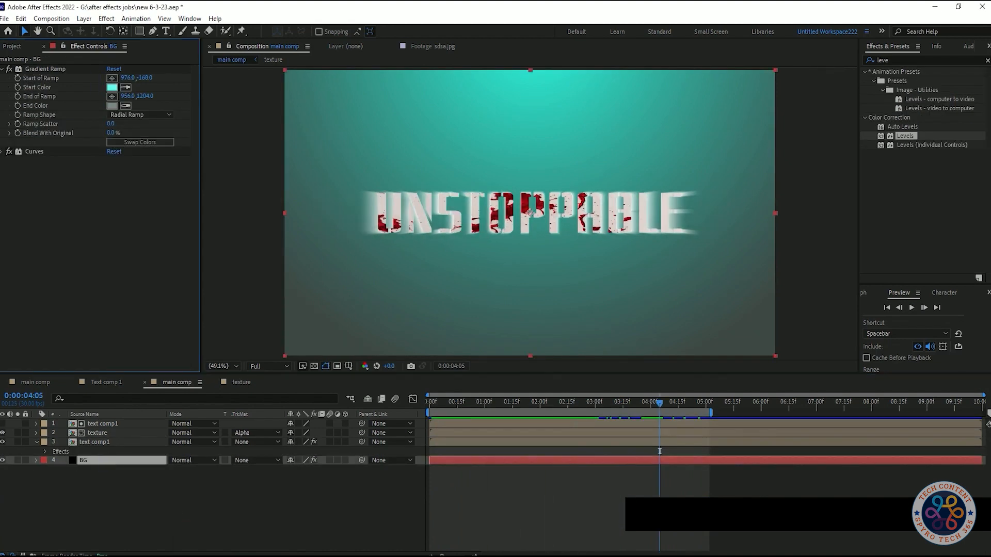
- Change the Gradient Ramp Start Color of the BG layer to dark teal 169389 and preview from the first frame
click(112, 87)
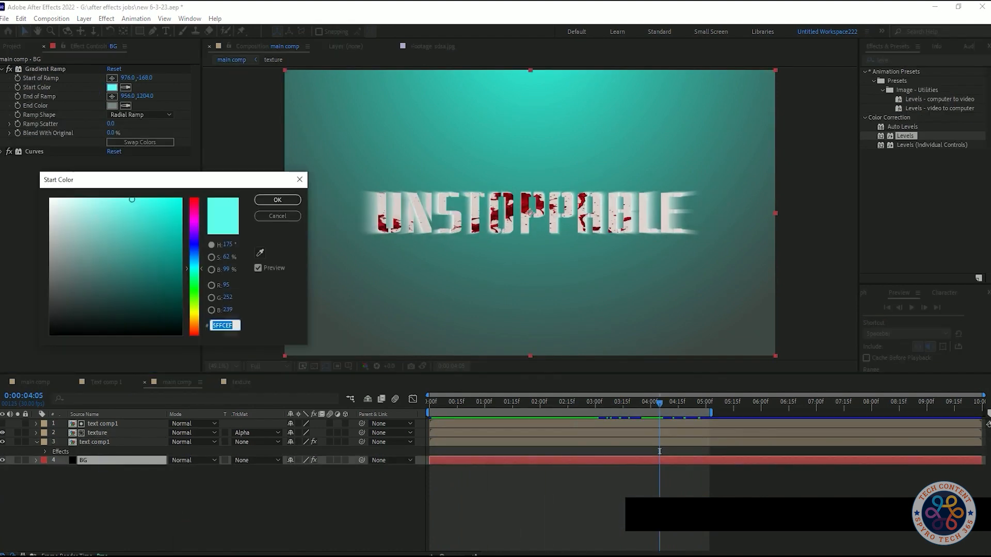
drag(136, 201, 162, 256)
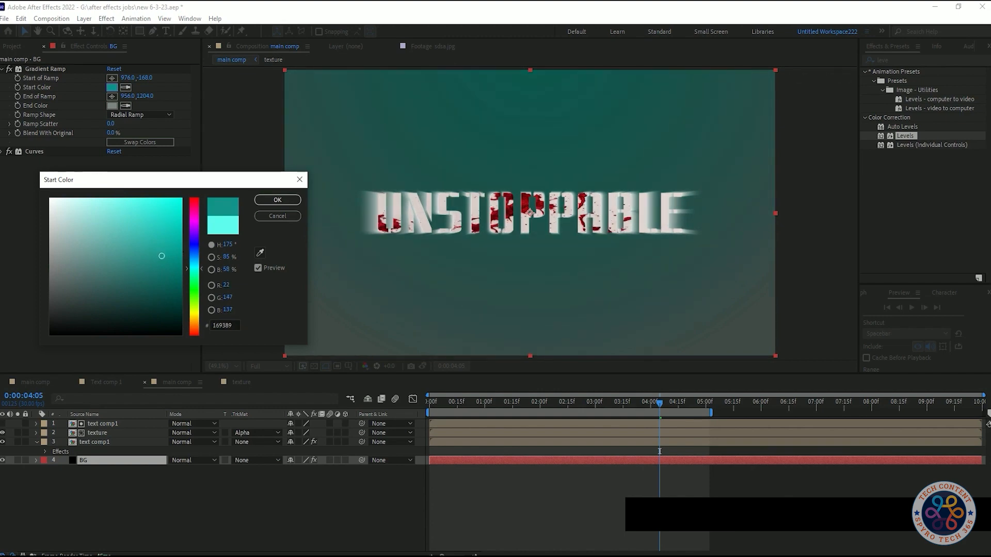
click(277, 200)
key(space)
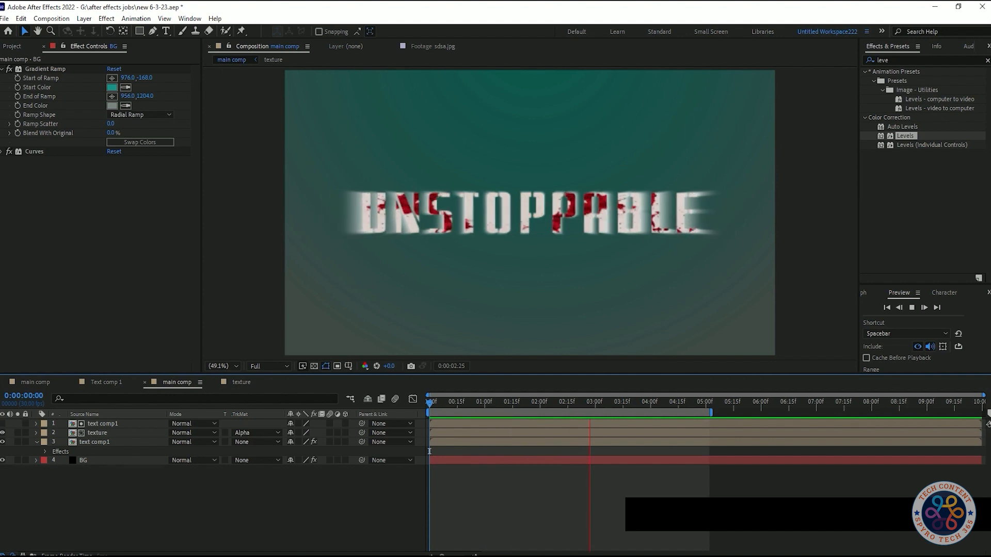
key(space)
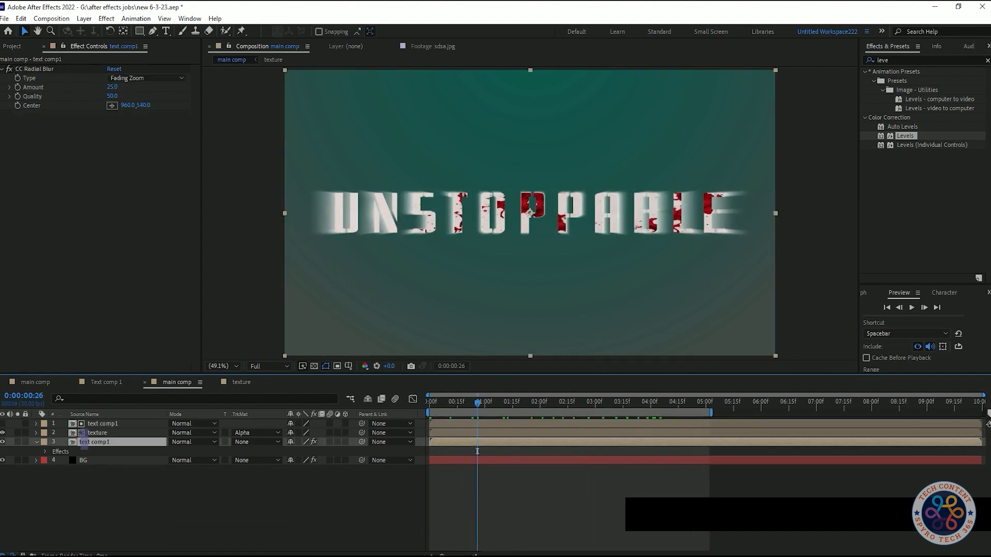
- Set the CC Radial Blur Amount of the blurred text comp1 layer to 18 and preview it
drag(113, 88, 107, 87)
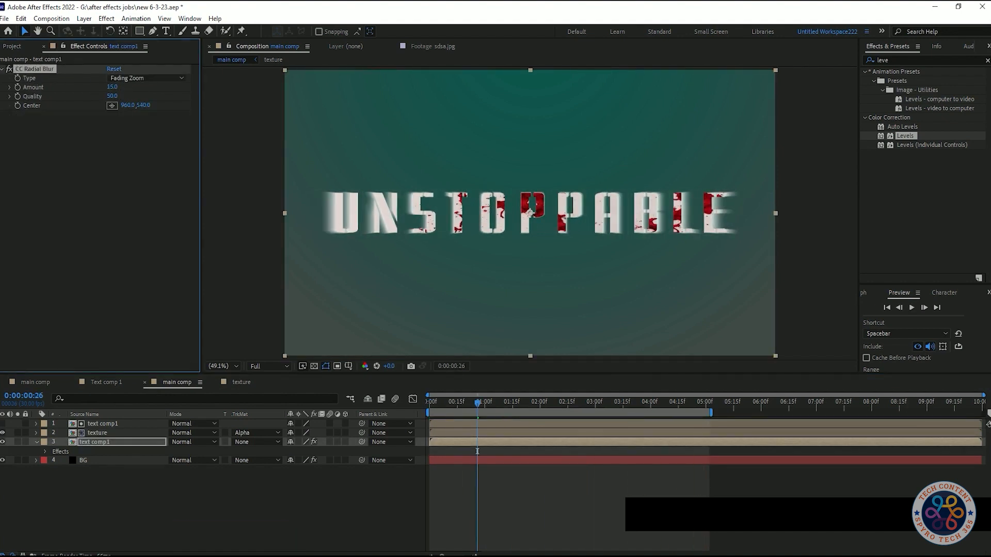
text(18)
key(Return)
key(space)
- Keyframe the CC Radial Blur Amount from 0 at the first frame to 18 at the work area's end, and preview
click(18, 87)
key(u)
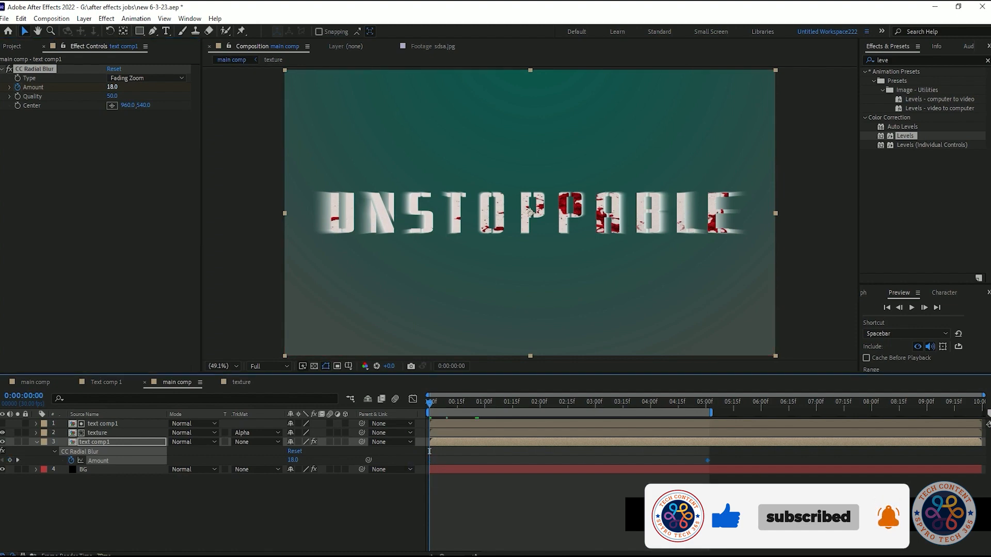
text(0)
key(Return)
key(space)
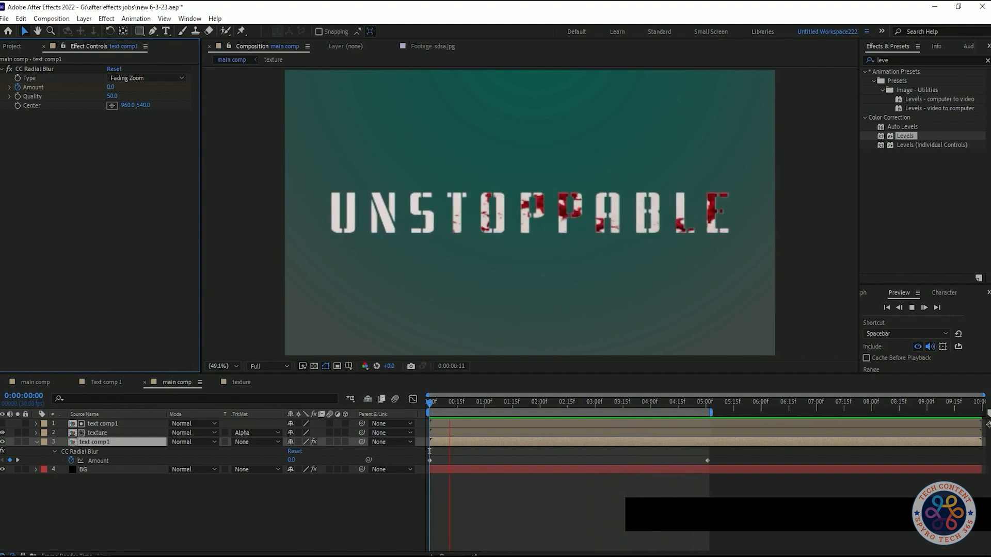
- Undo the CC Radial Blur Amount keyframes and preview the constant blur
key(ctrl+z)
key(ctrl+z)
key(ctrl+z)
key(space)
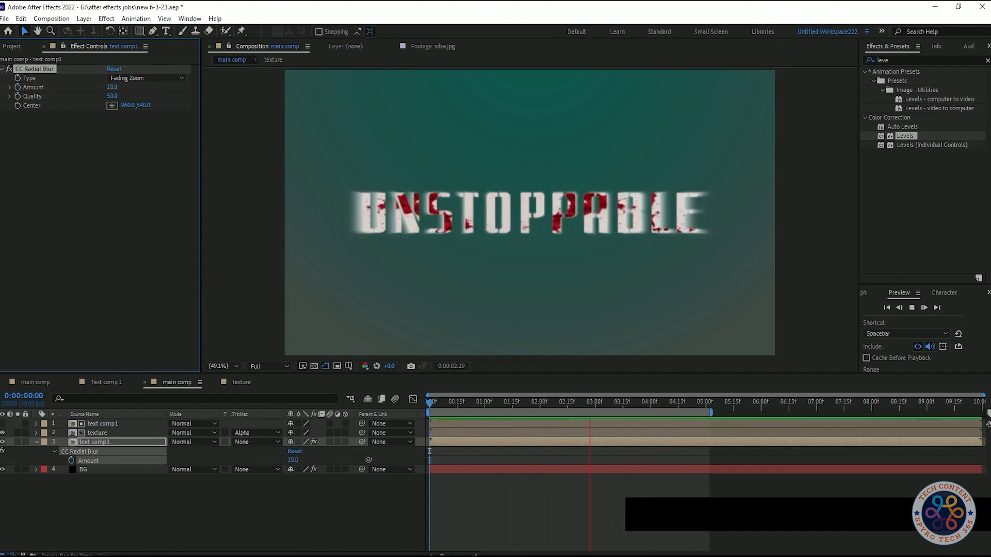
key(space)
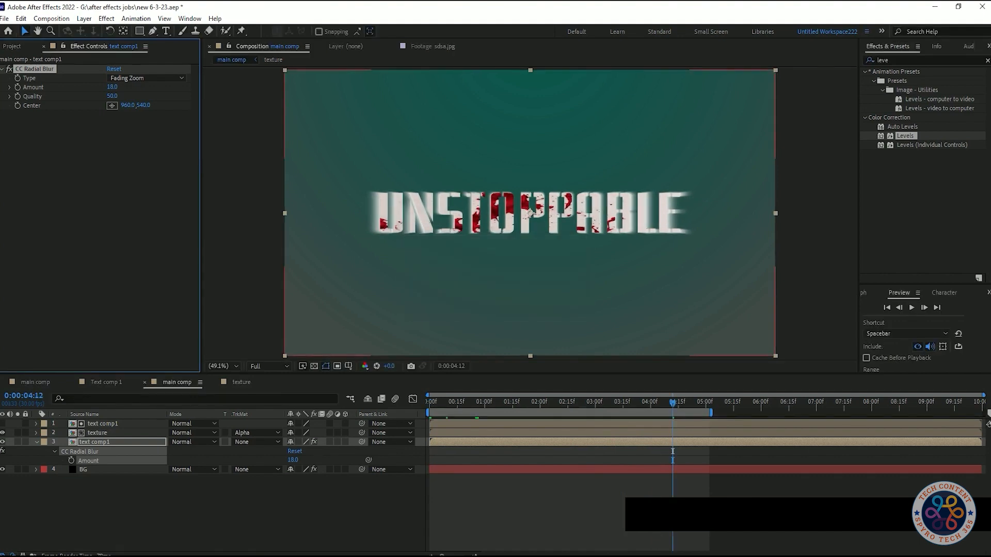
- Examine the Tile Center keyframes in the texture composition and preview the title animation in the main comp
key(space)
drag(446, 403, 686, 403)
click(241, 383)
key(u)
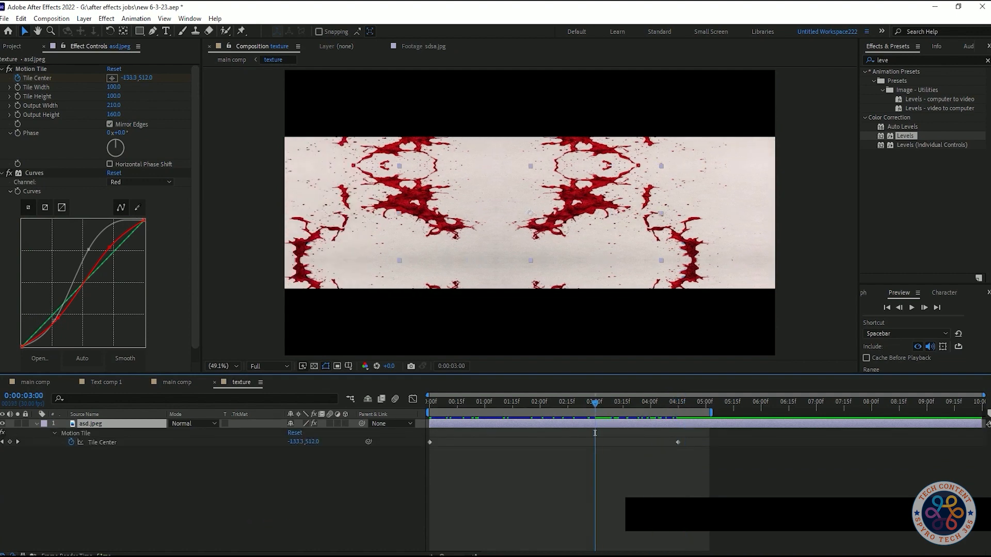
click(177, 382)
key(space)
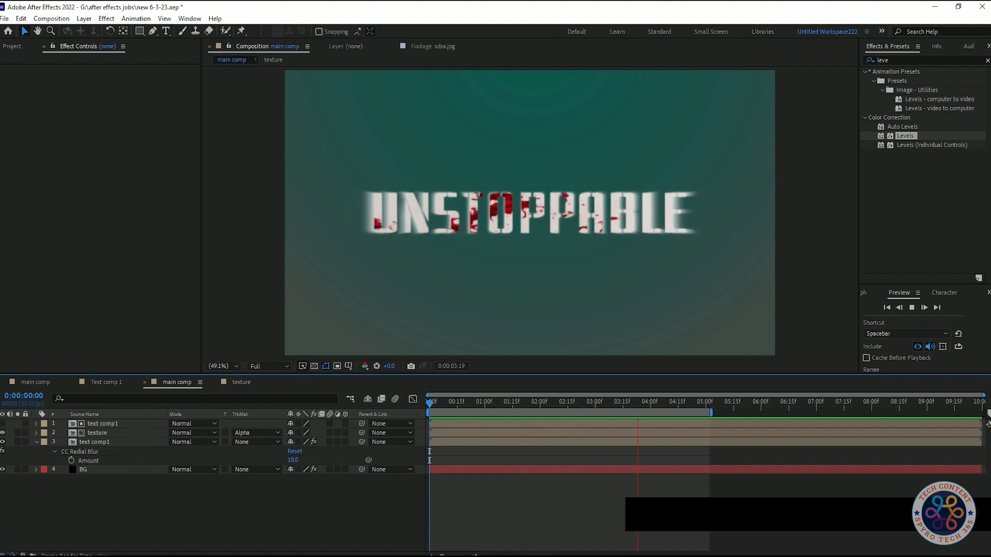
key(space)
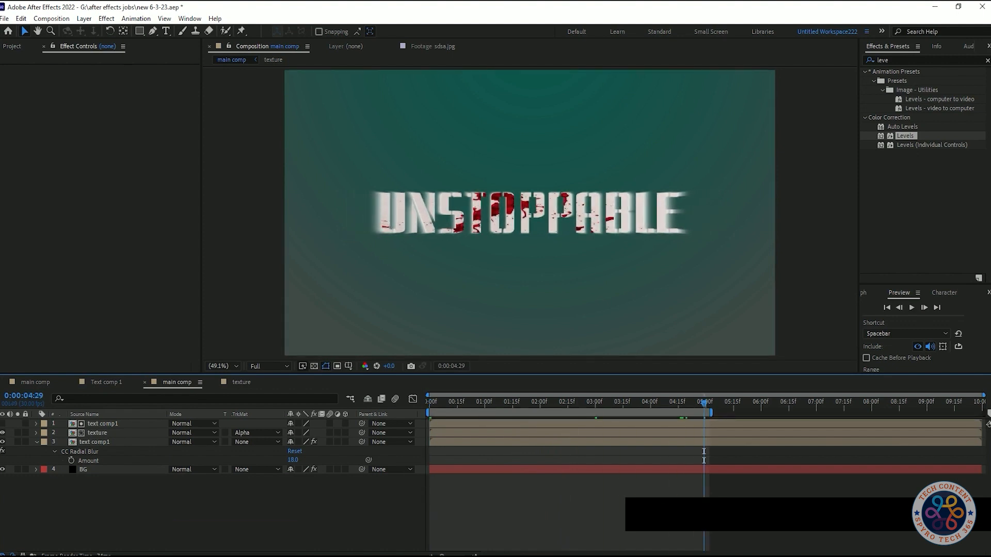
- Set the CC Radial Blur Amount of the blurred text comp1 layer to 15 and preview the title
click(94, 442)
click(113, 87)
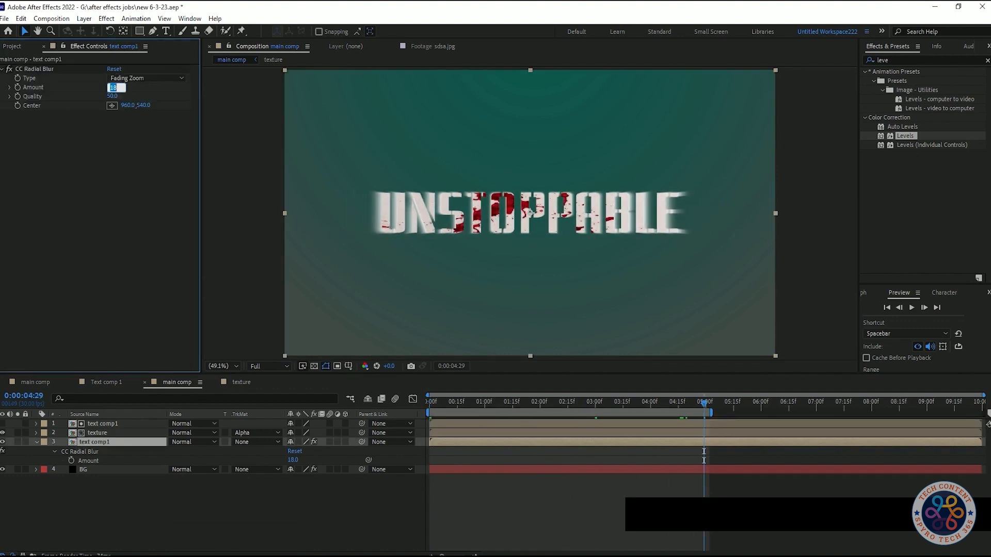
text(15)
key(Return)
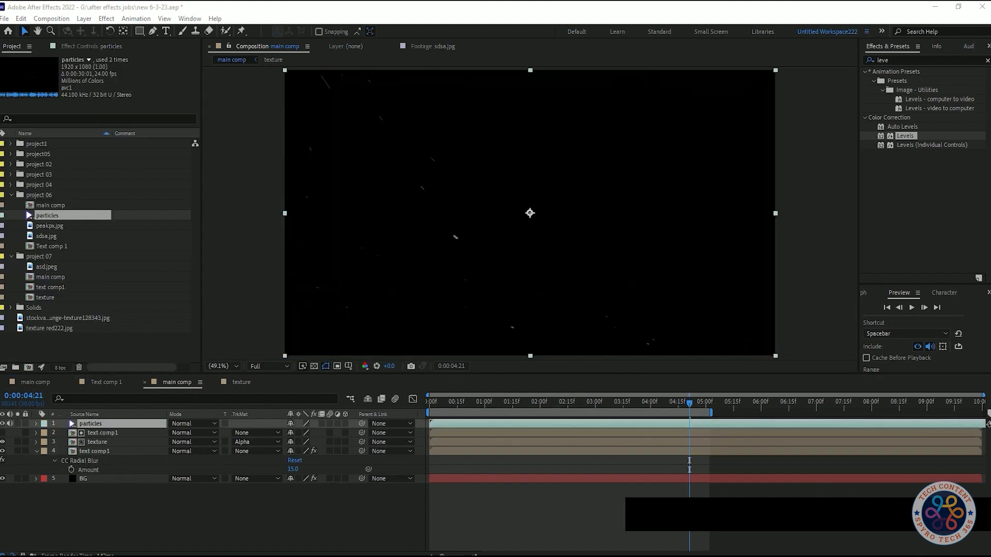
key(space)
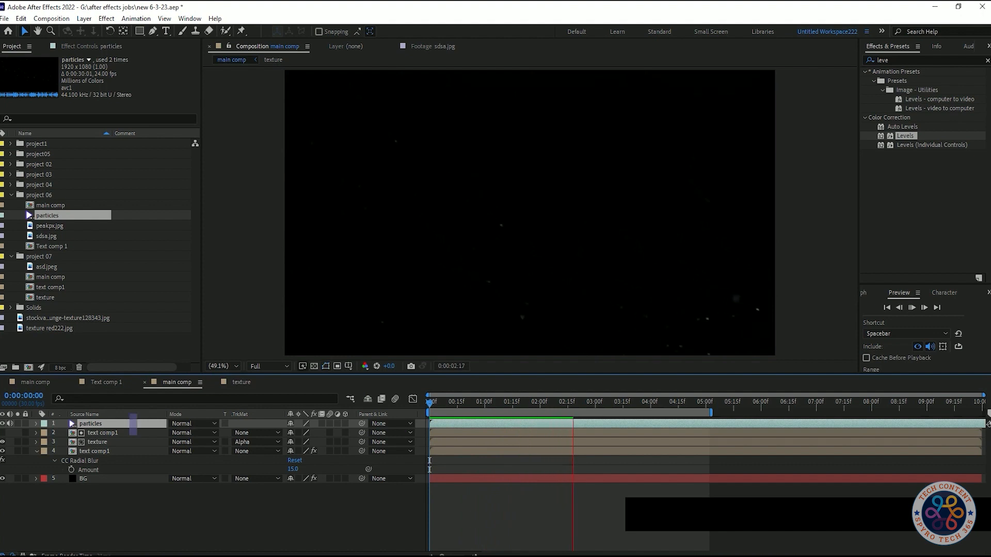
- Set the particles layer's blending mode to Add and preview it over the title
key(t)
click(193, 424)
click(241, 203)
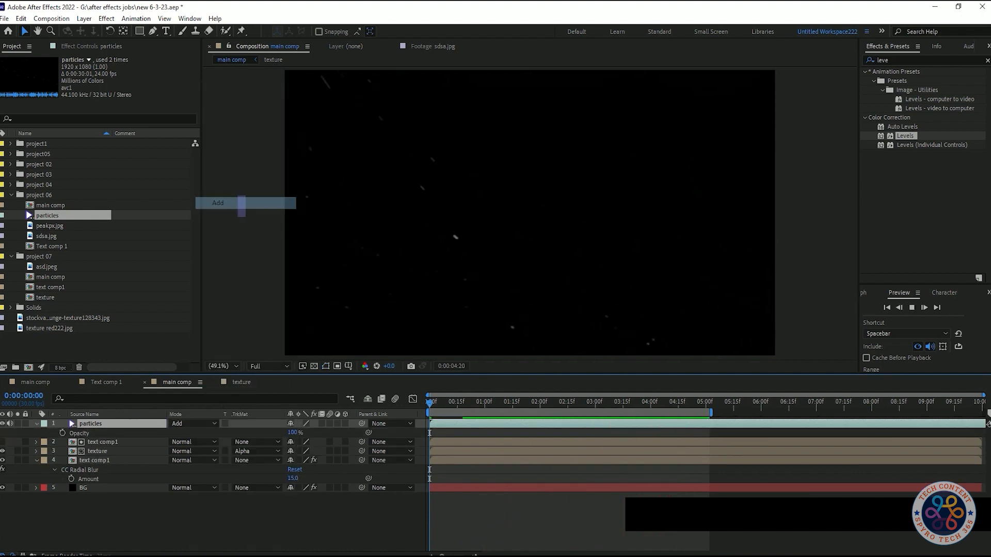
key(space)
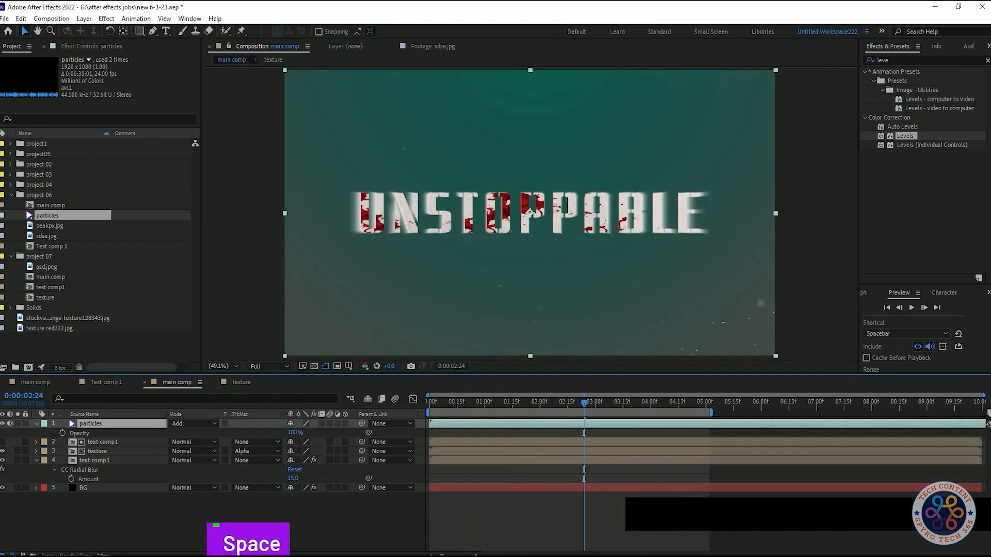
click(77, 46)
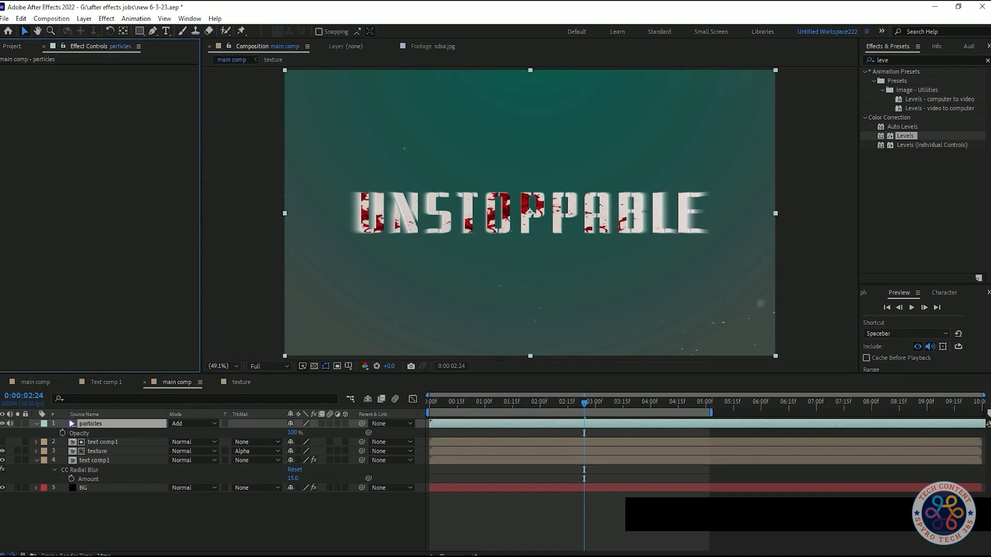
key(space)
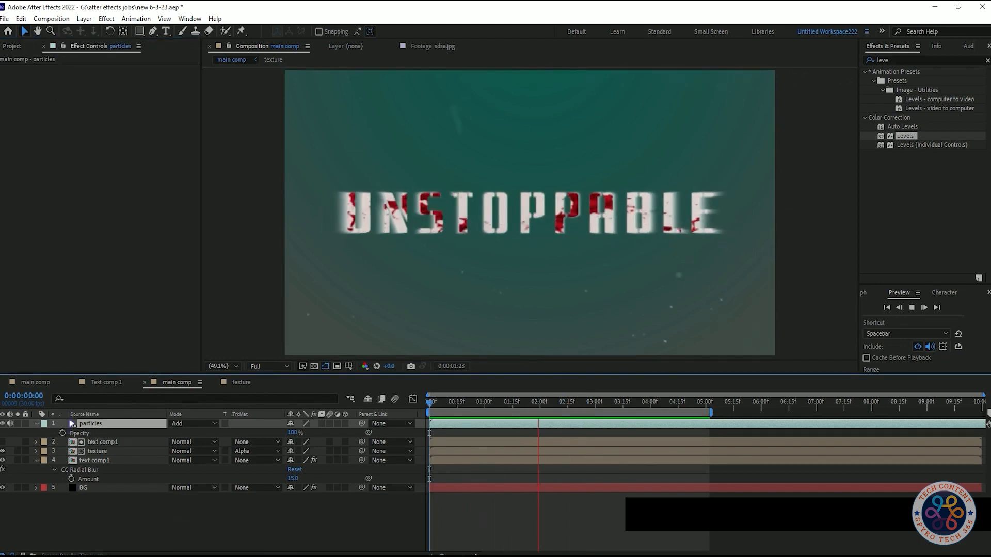
key(space)
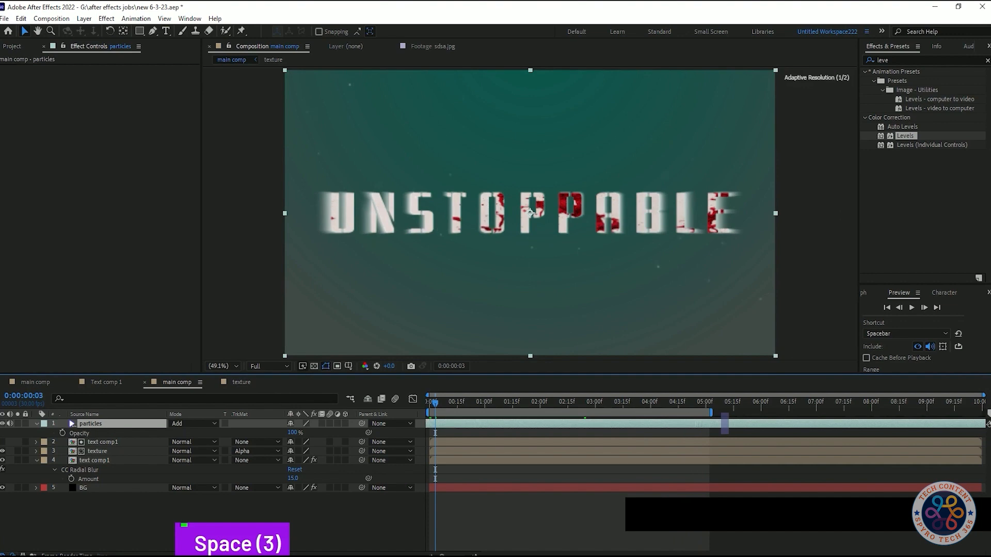
- Time-stretch the particles layer with a Stretch Factor of 56% and preview the faster particles
right_click(111, 424)
mouse_move(129, 183)
click(261, 195)
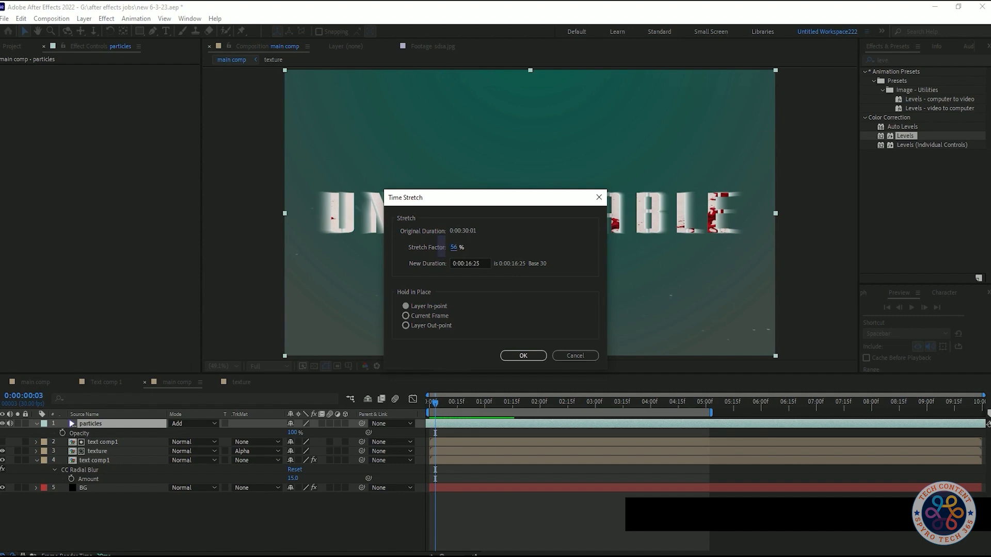
click(523, 355)
key(space)
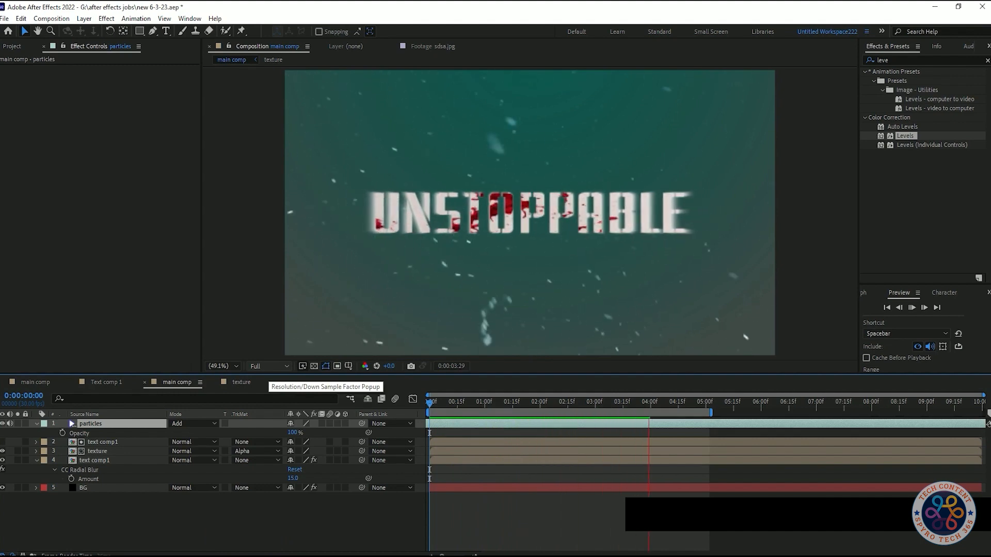
key(space)
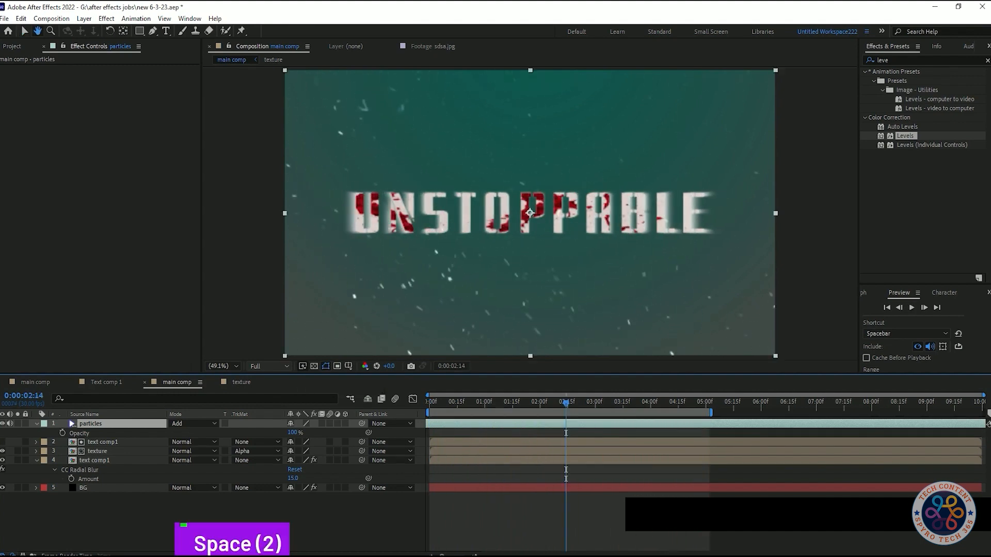
- Apply the Curves effect to the particles layer
key(shift+Tab)
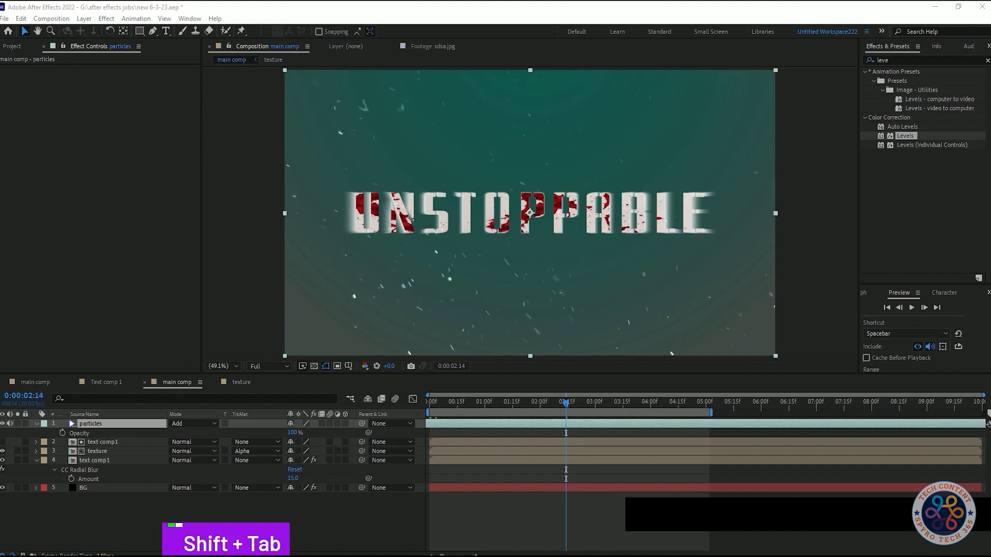
key(ctrl+space)
text(curv)
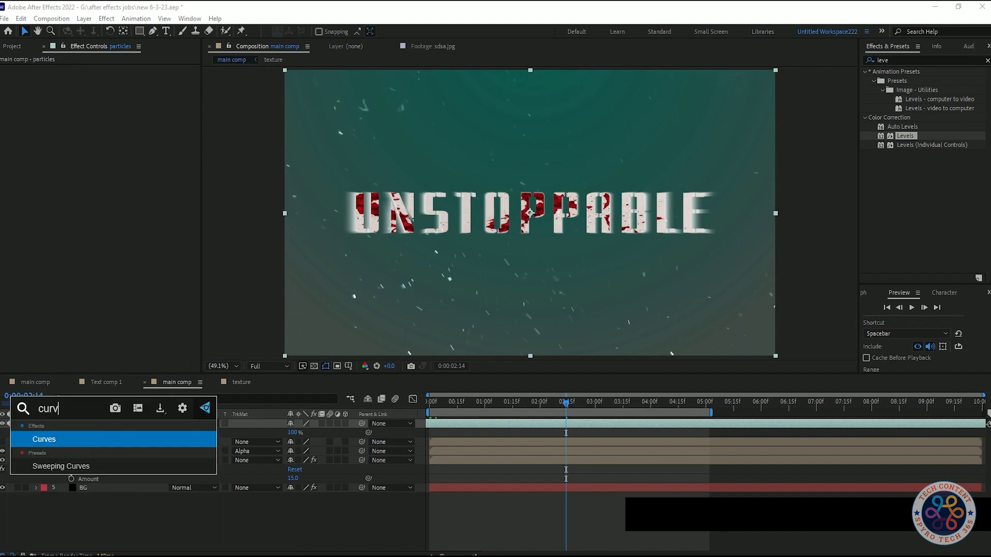
key(Return)
drag(52, 211, 89, 163)
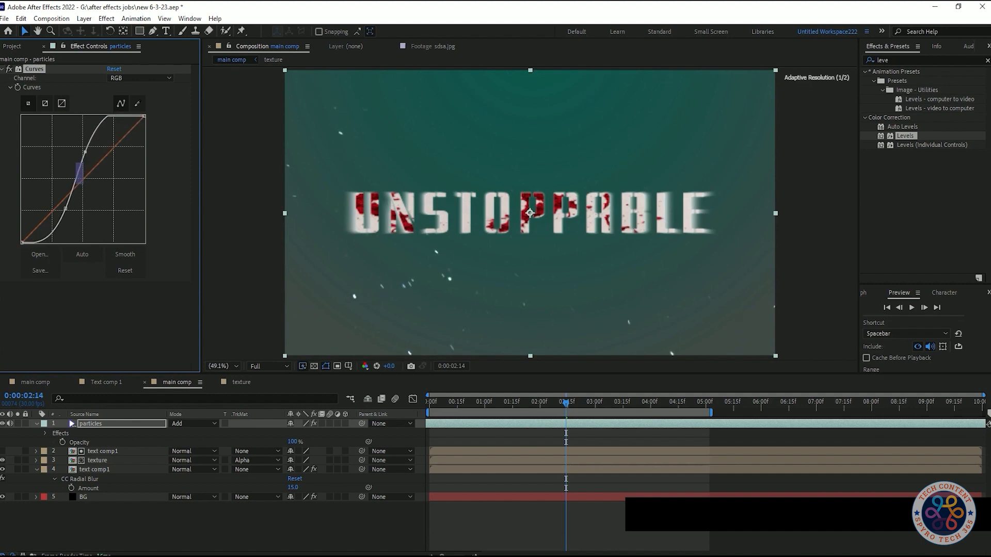
key(ctrl+z)
key(ctrl+z)
- Shape the Red channel of the particles layer's Curves into an S-curve, lowering the shadows and raising the highlights
click(139, 78)
click(124, 100)
drag(69, 195, 76, 172)
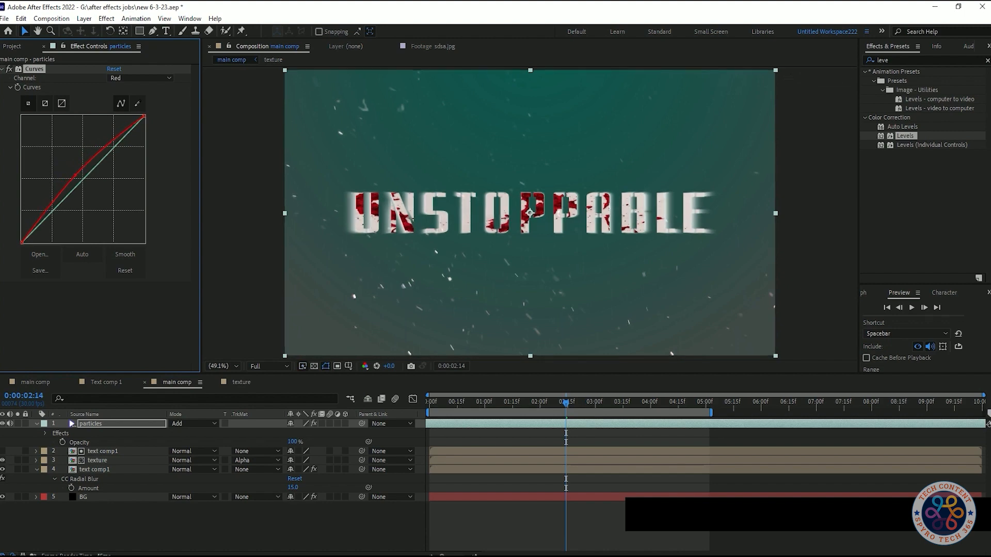
key(ctrl+z)
key(ctrl+z)
key(ctrl+z)
key(ctrl+z)
drag(96, 172, 98, 174)
drag(92, 162, 104, 146)
- Shape the RGB channel of the particles layer's Curves into a contrast S-curve
click(139, 78)
click(128, 113)
click(139, 78)
click(128, 90)
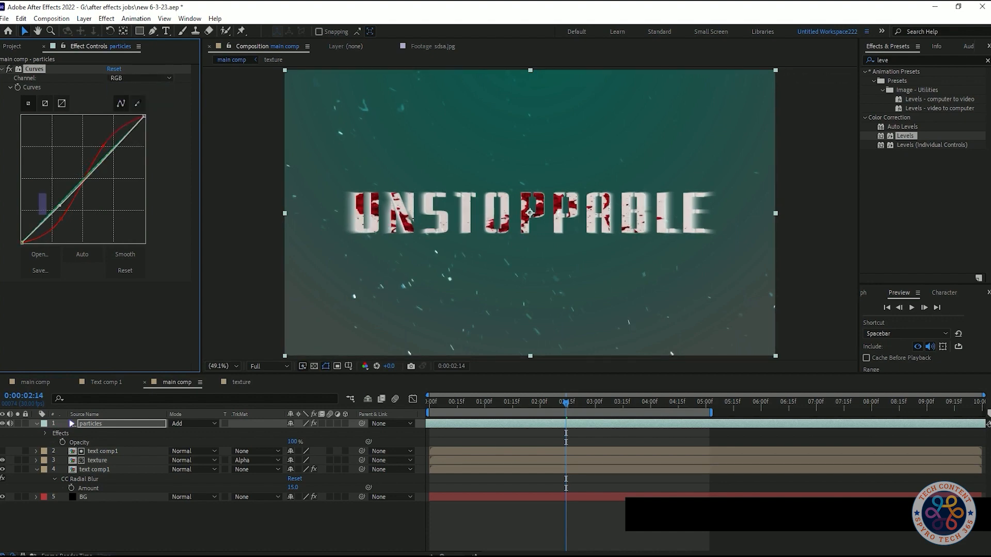
drag(98, 168, 98, 154)
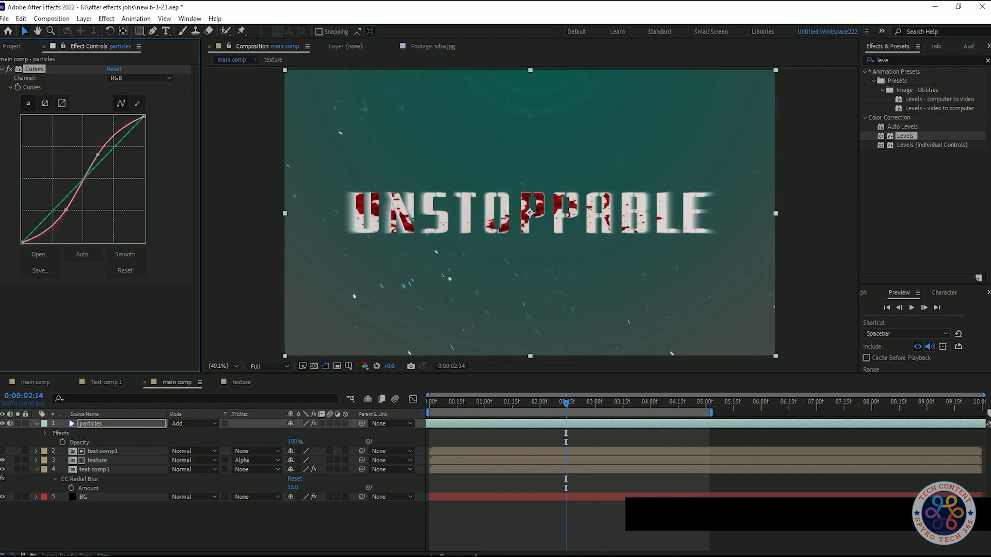
- Play back the main comp repeatedly to examine the color-corrected particles over the title animation
key(space)
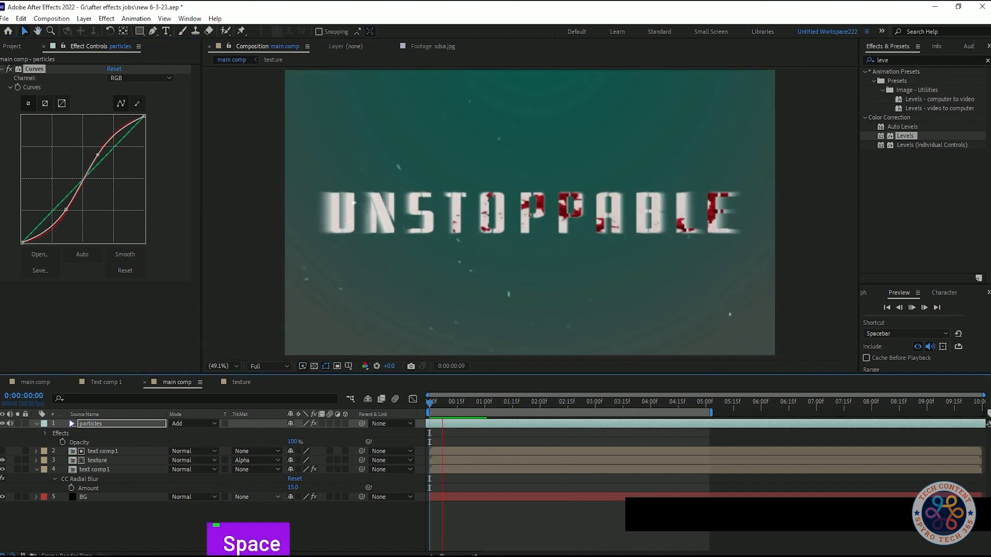
key(space)
key(space)
key(space)
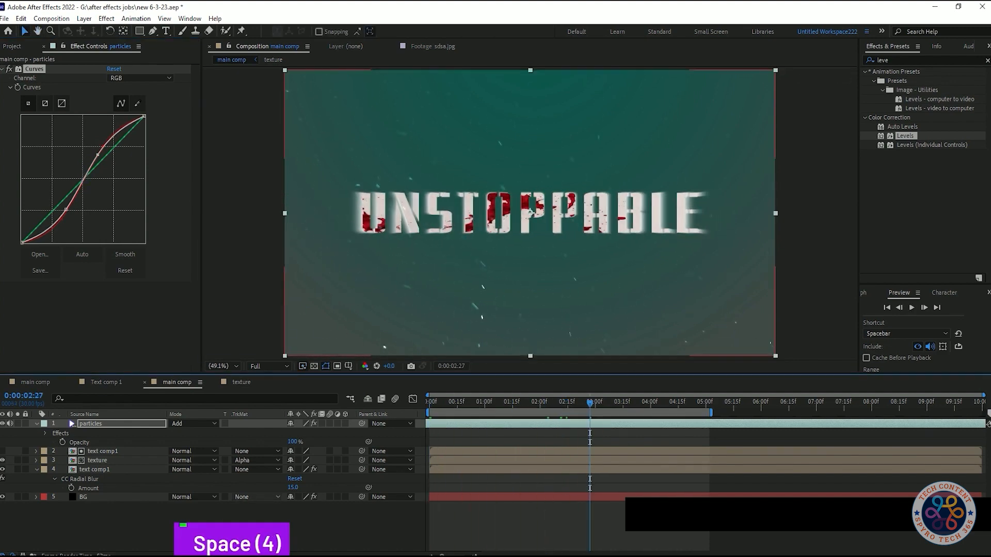
key(space)
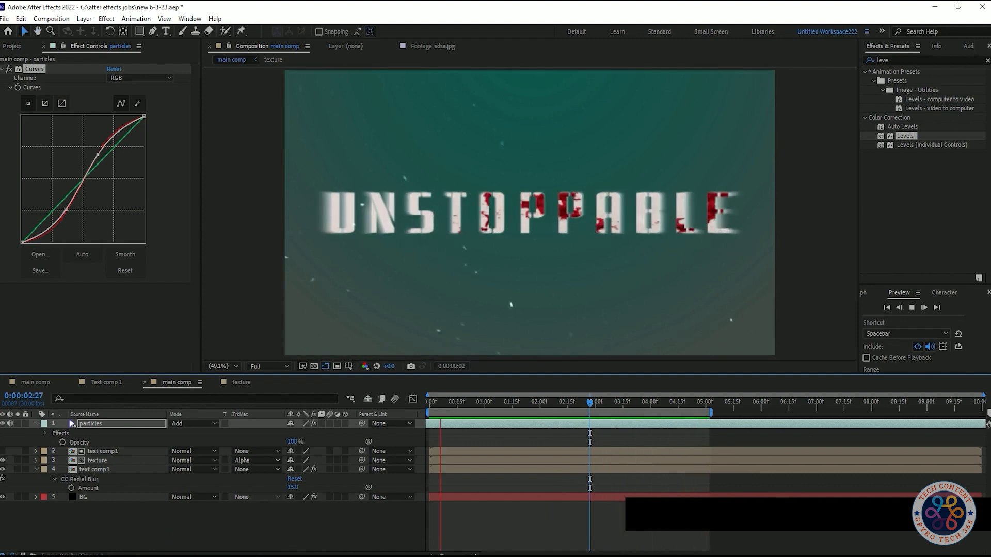
key(space)
key(space)
key(space)
key(space)
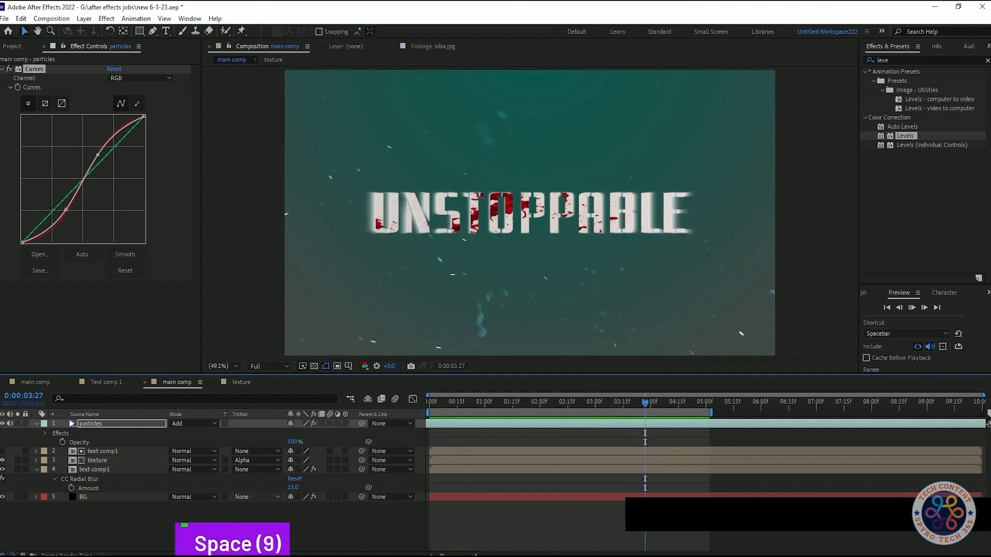
key(space)
key(space)
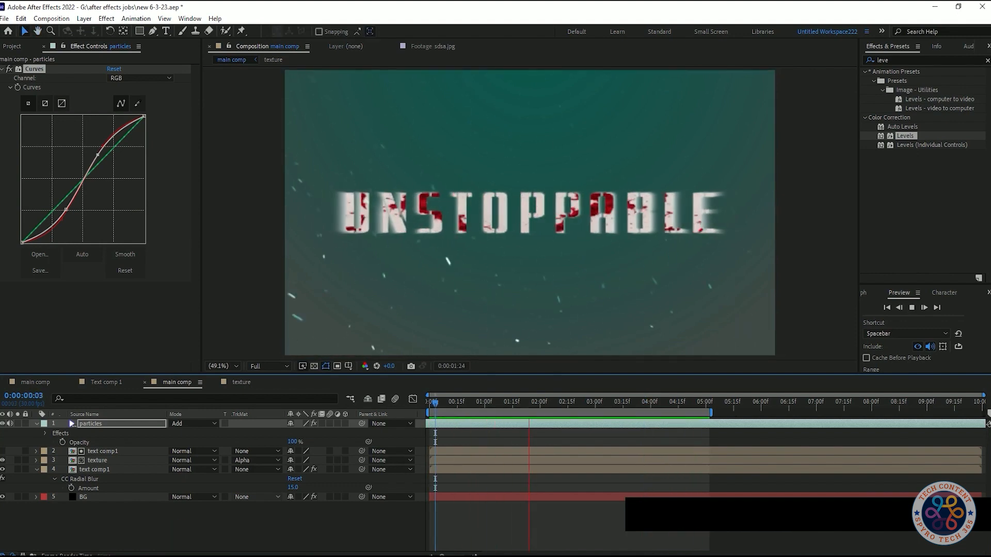
key(space)
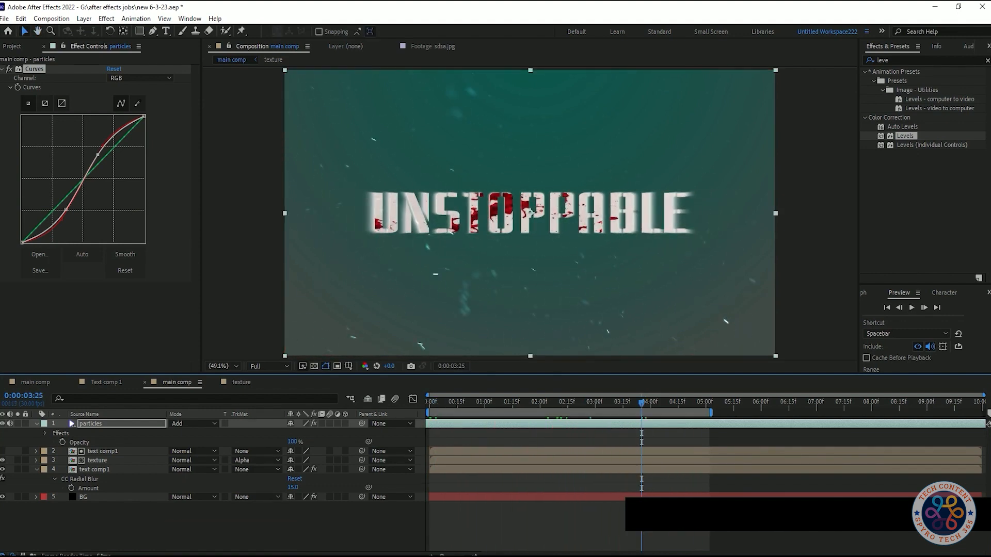
key(space)
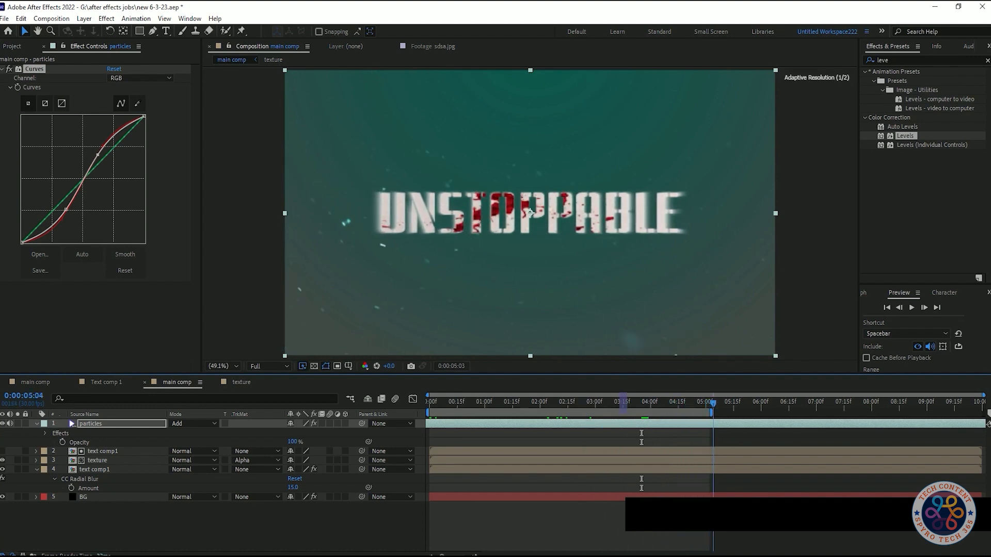
key(space)
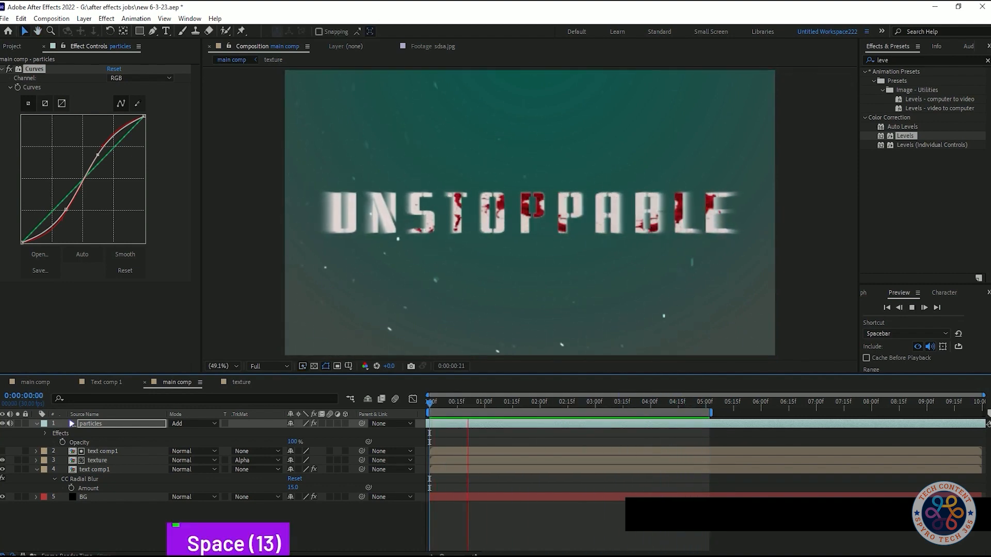
key(space)
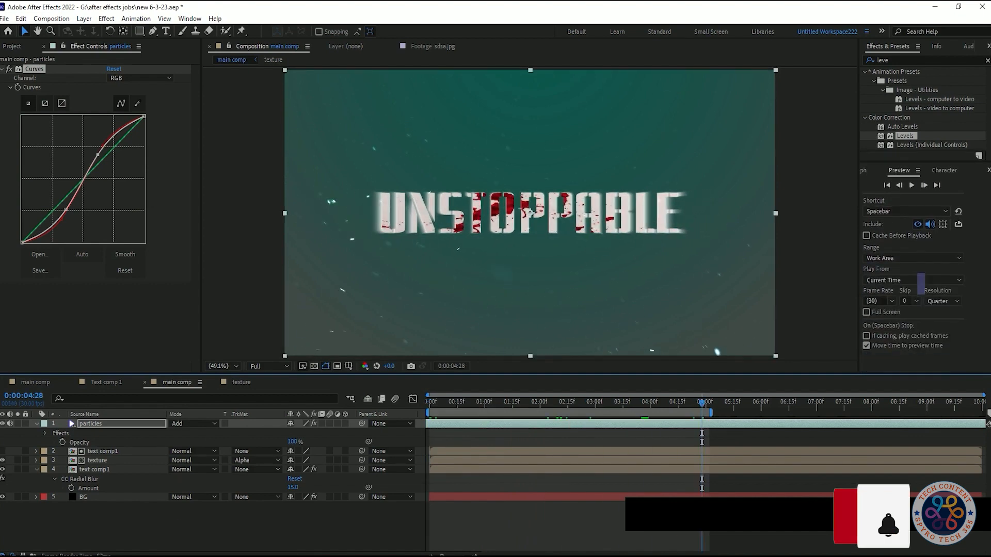
- Set the preview Resolution to Full, play the title animation from the first frame, and save the project
click(935, 301)
click(933, 327)
click(689, 424)
key(Home)
key(space)
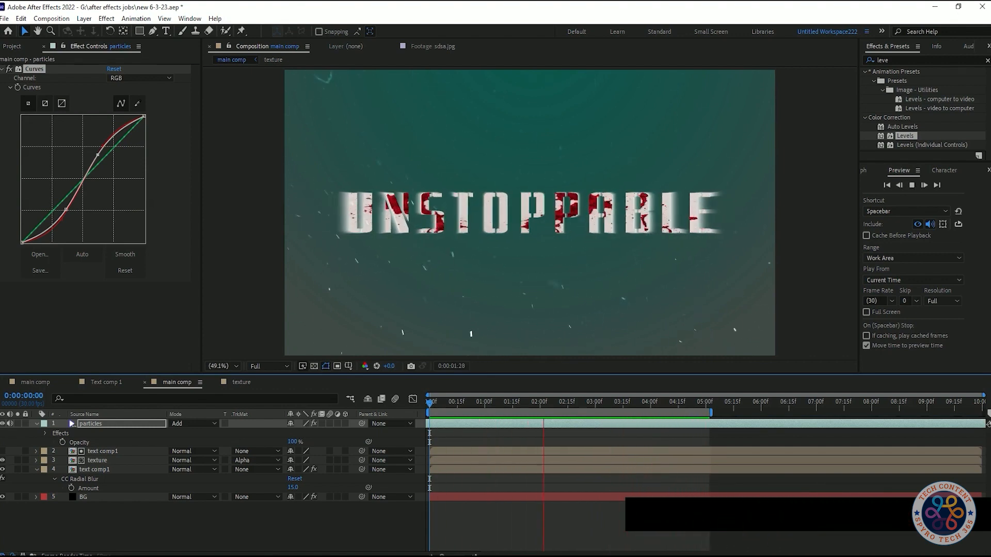
click(530, 211)
key(ctrl+s)
- Raise the CC Radial Blur Quality of the blurred text comp1 layer to about 55.3 and preview from the first frame
drag(112, 96, 120, 96)
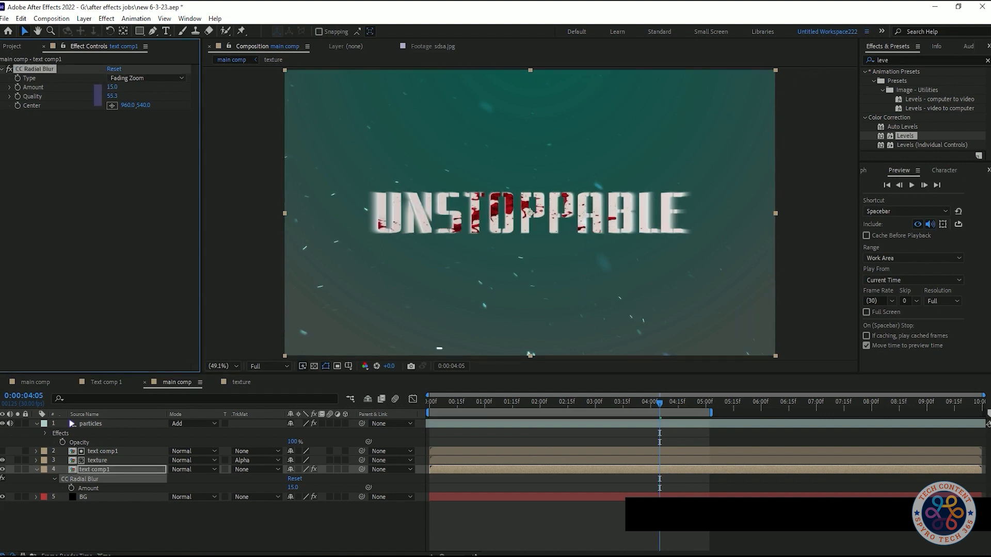
key(ctrl+y)
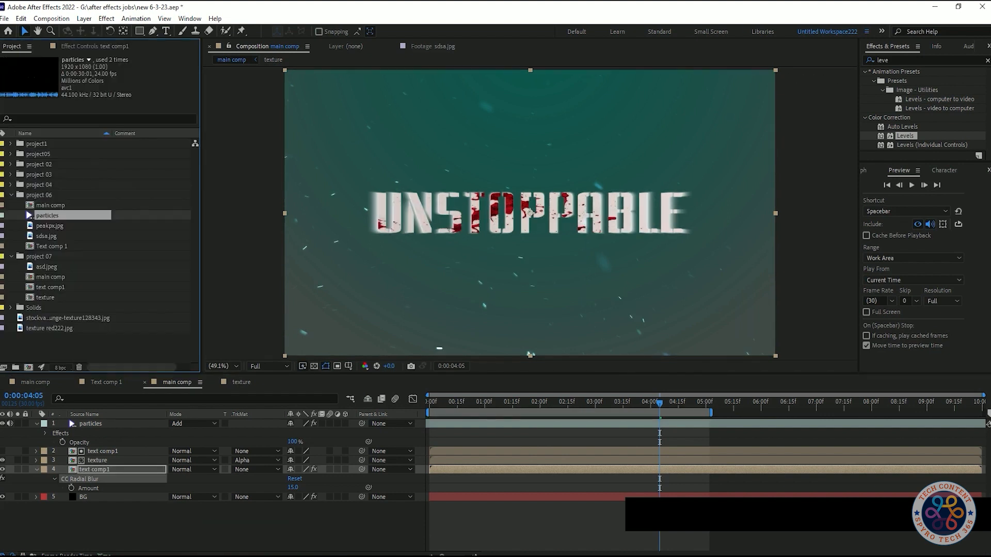
key(Home)
key(space)
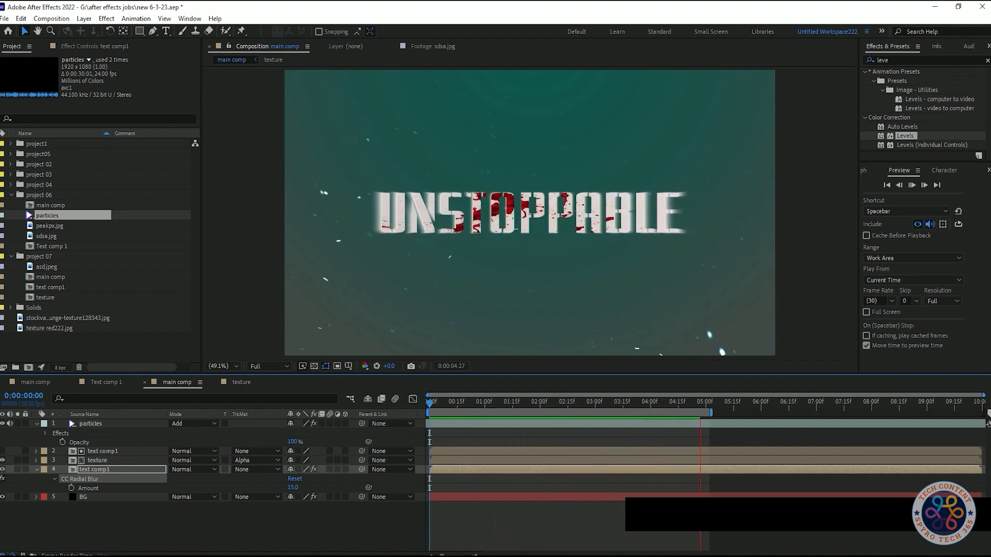
key(space)
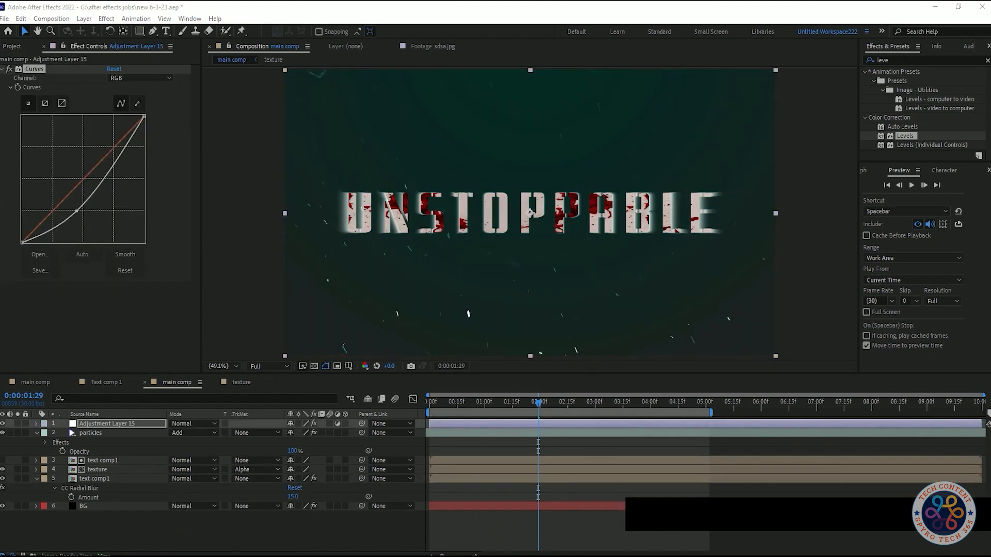
- Add a top adjustment layer with Curves, giving RGB a steep S-curve and bending the Red channel slightly down in the shadows
drag(108, 173, 106, 153)
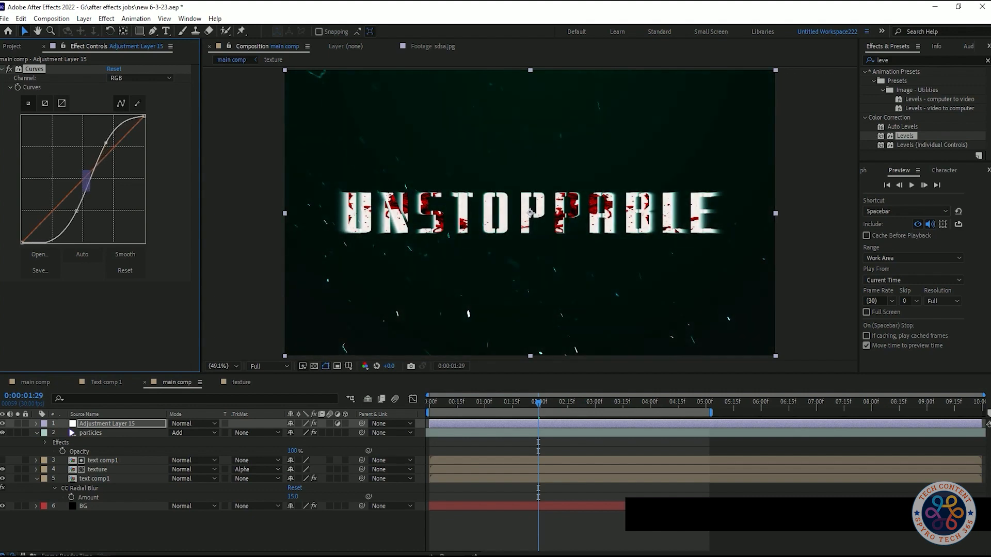
drag(73, 217, 69, 216)
click(140, 78)
click(124, 87)
mouse_move(70, 209)
mouse_down()
mouse_move(67, 171)
mouse_move(70, 192)
mouse_up()
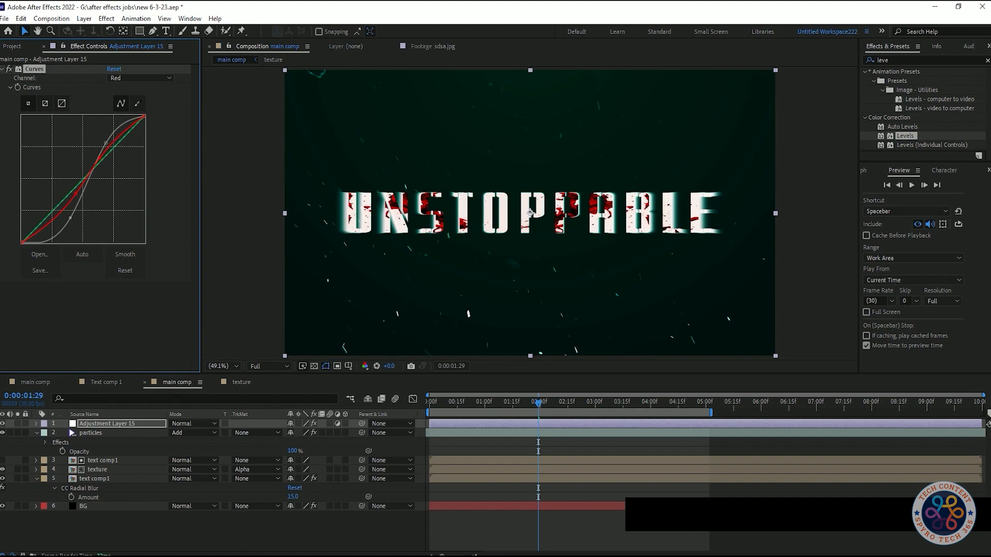
drag(71, 198, 63, 208)
- Preview the graded title animation and save the project
key(space)
key(space)
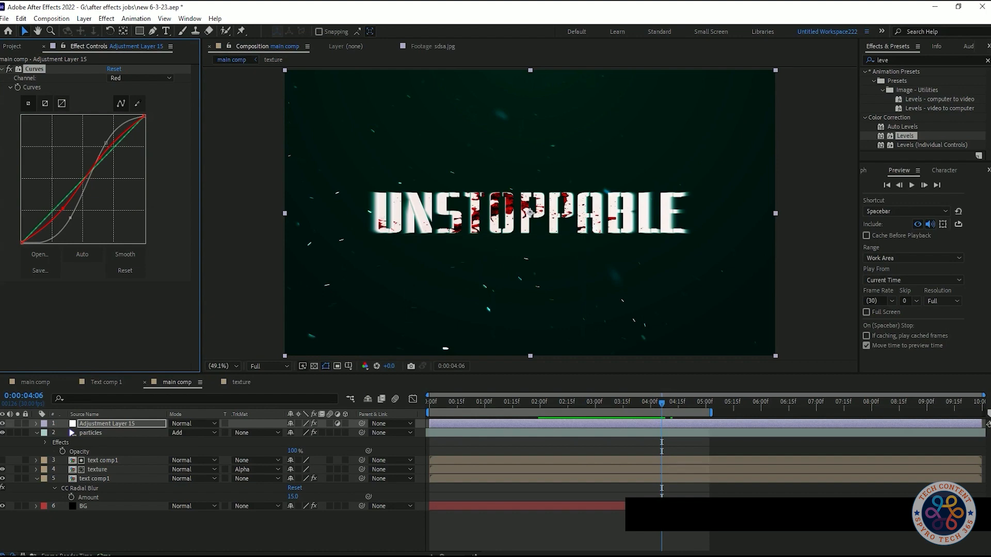
key(ctrl+s)
- Apply Levels to the adjustment layer with Input Black at 2 and Input White at 278
double_click(906, 136)
mouse_move(113, 321)
mouse_down()
mouse_move(139, 321)
mouse_move(105, 312)
mouse_move(113, 312)
mouse_up()
key(ctrl+z)
key(ctrl+z)
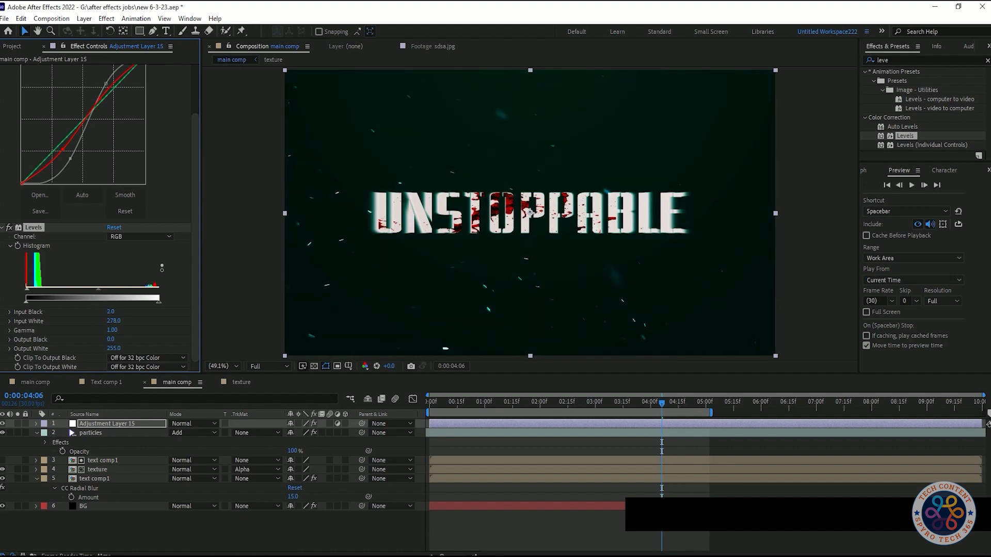
- Collapse the adjustment layer's Curves and Levels settings and add a Sharpen effect with Sharpen Amount 10
click(2, 228)
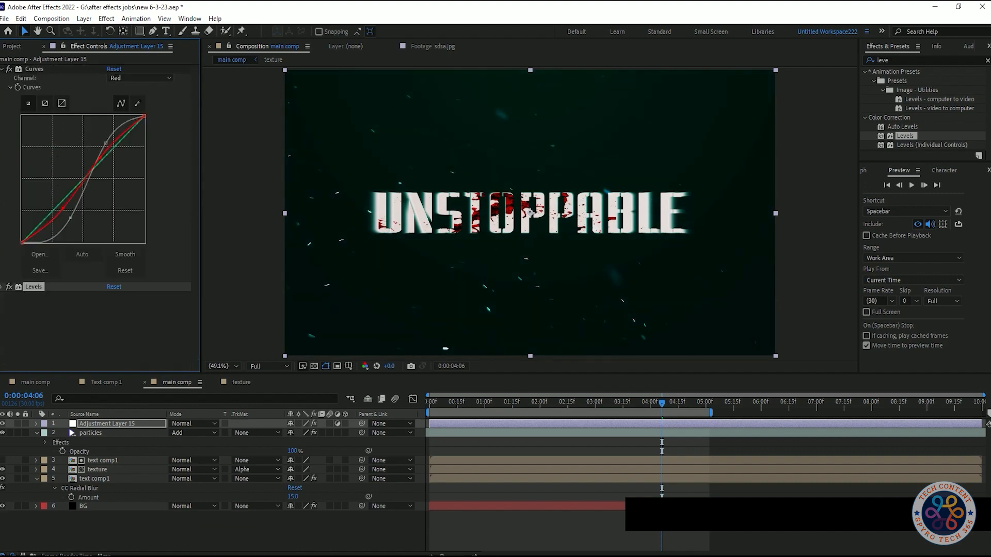
click(2, 69)
key(shift+Tab)
text(sha)
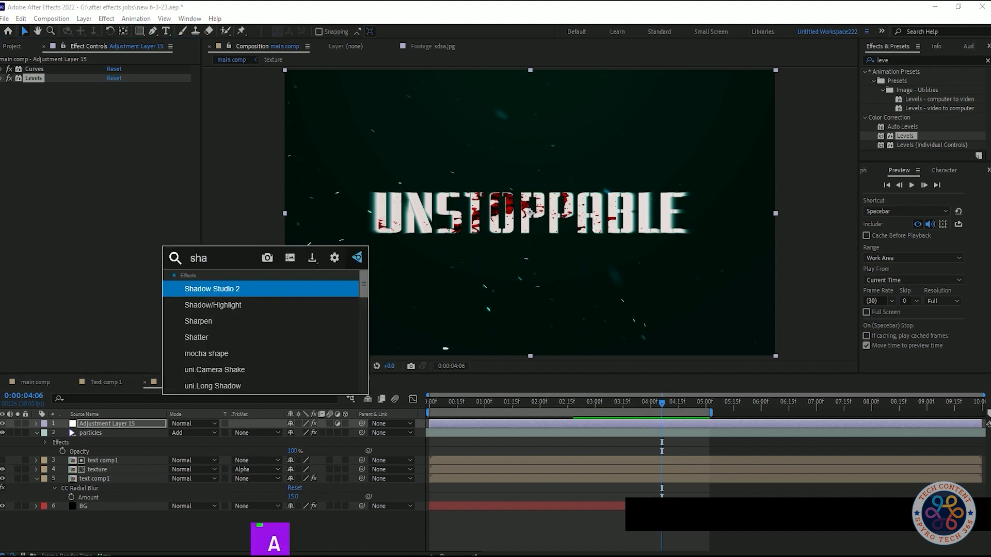
key(Escape)
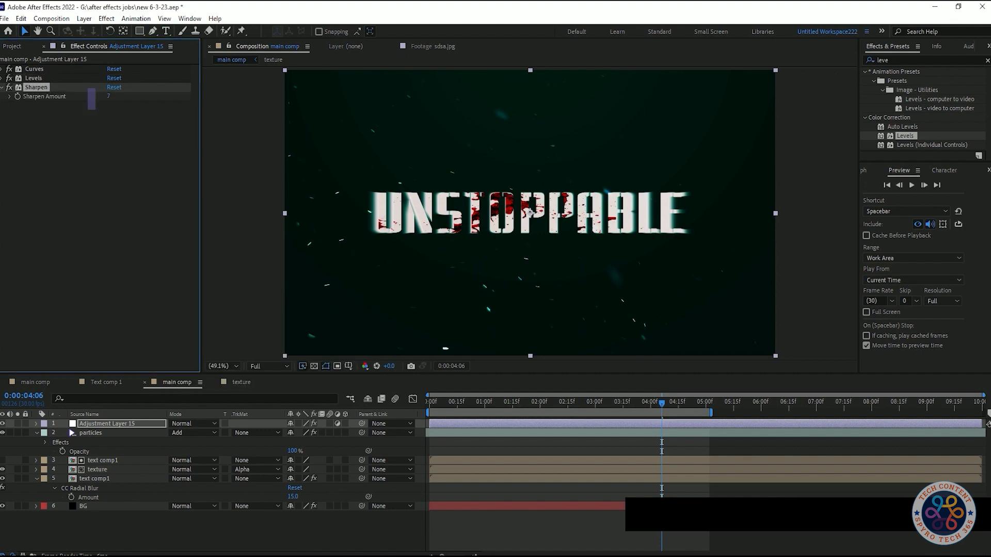
key(ctrl+z)
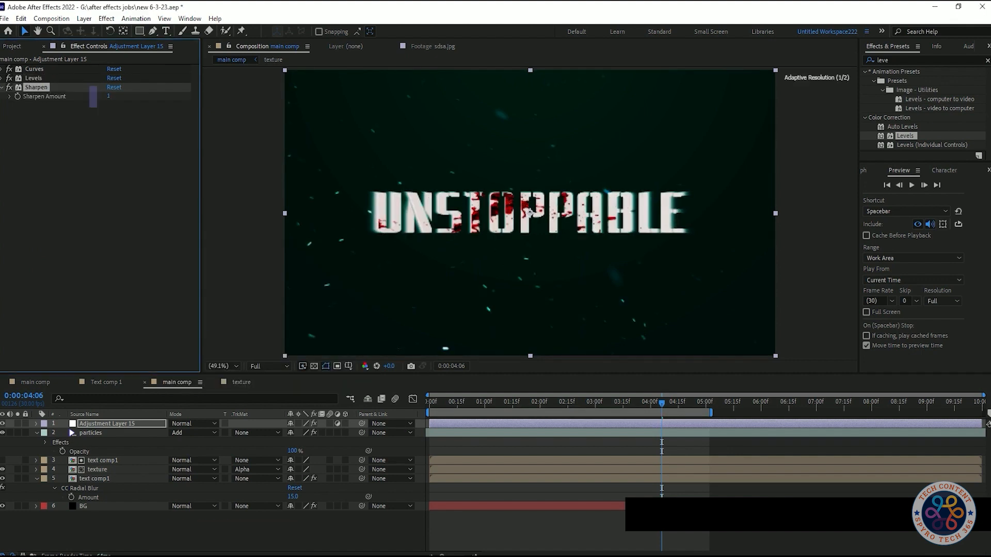
click(100, 162)
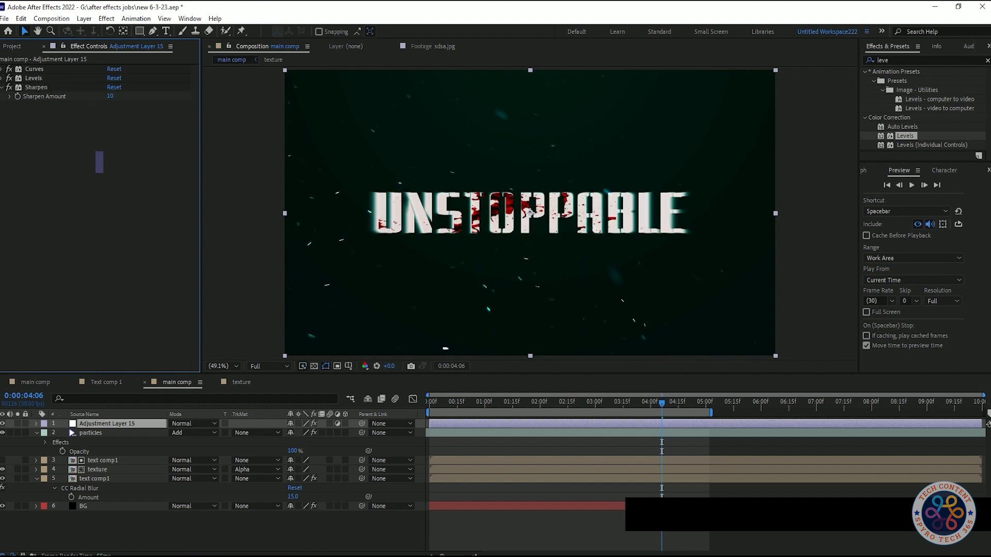
- Add a Noise effect between Levels and Sharpen on the adjustment layer, with Amount of Noise at 2%
key(shift+Tab)
text(noise)
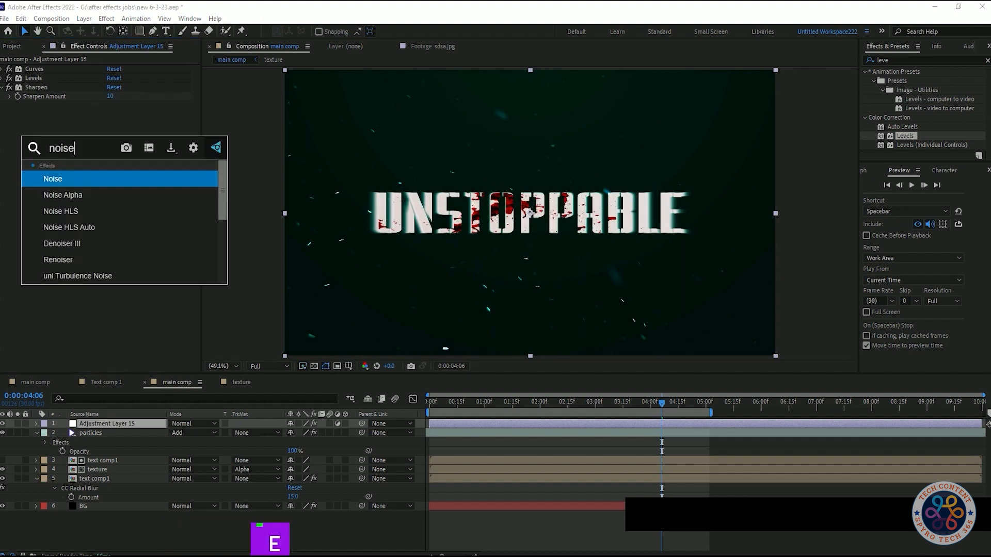
key(Return)
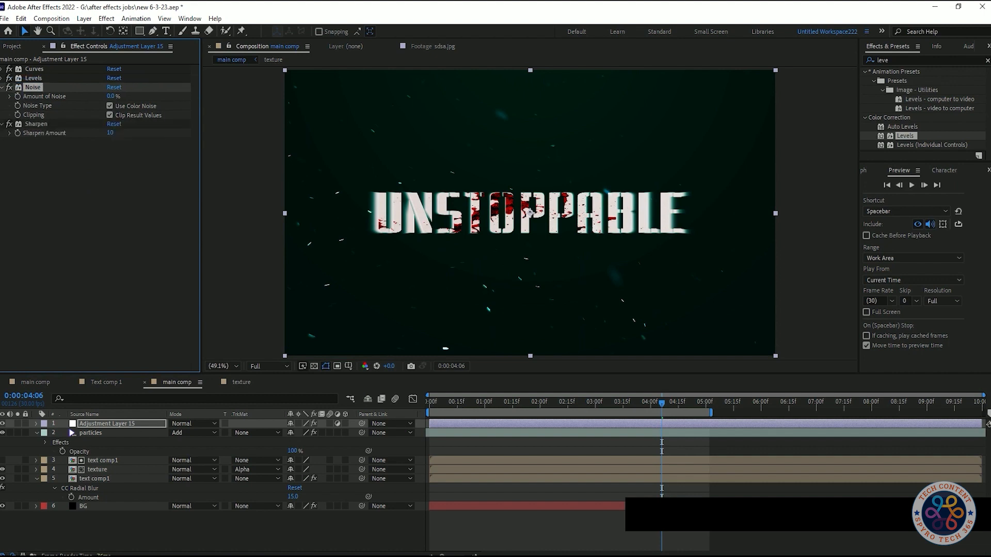
text(2)
key(Return)
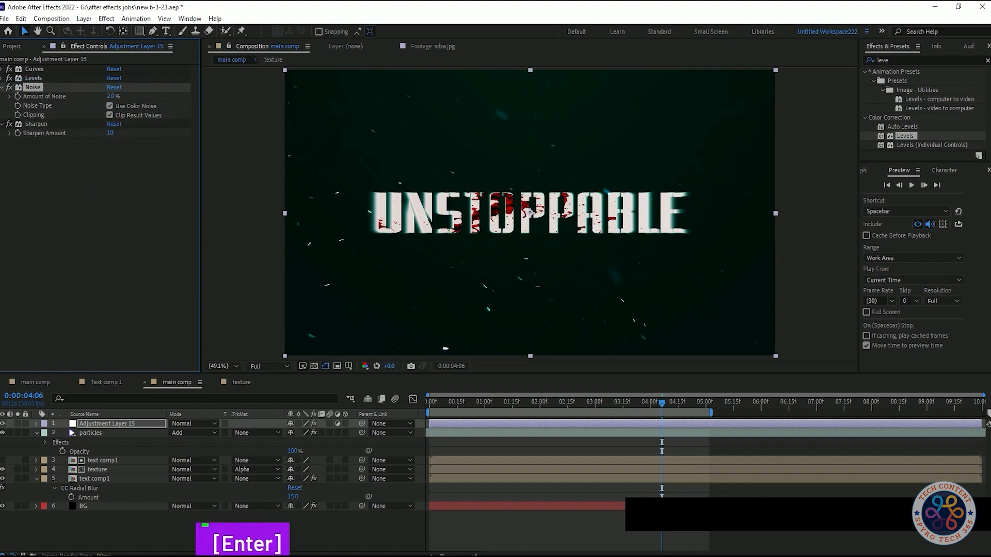
- Set the adjustment layer's Sharpen Amount to 15 and preview the title animation from the first frame
text(15)
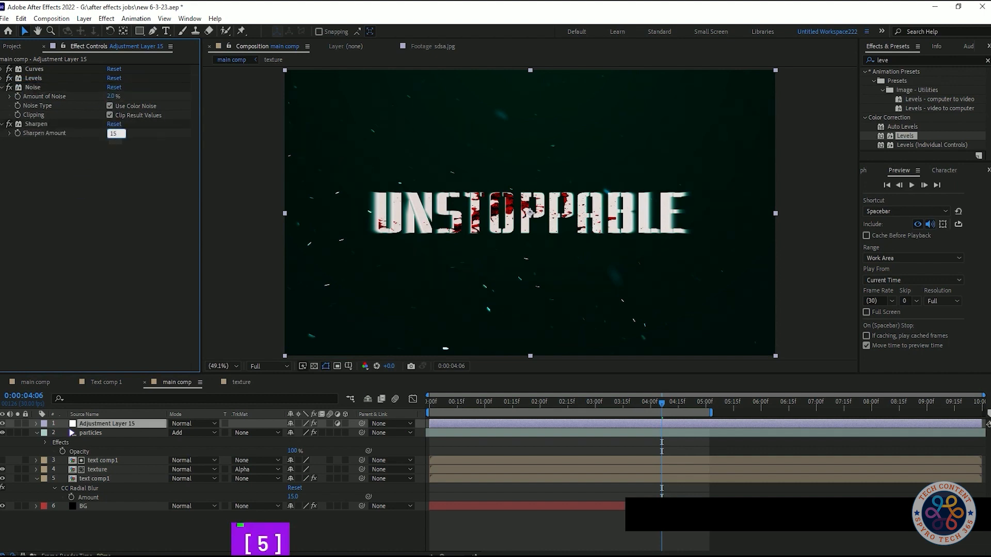
key(Return)
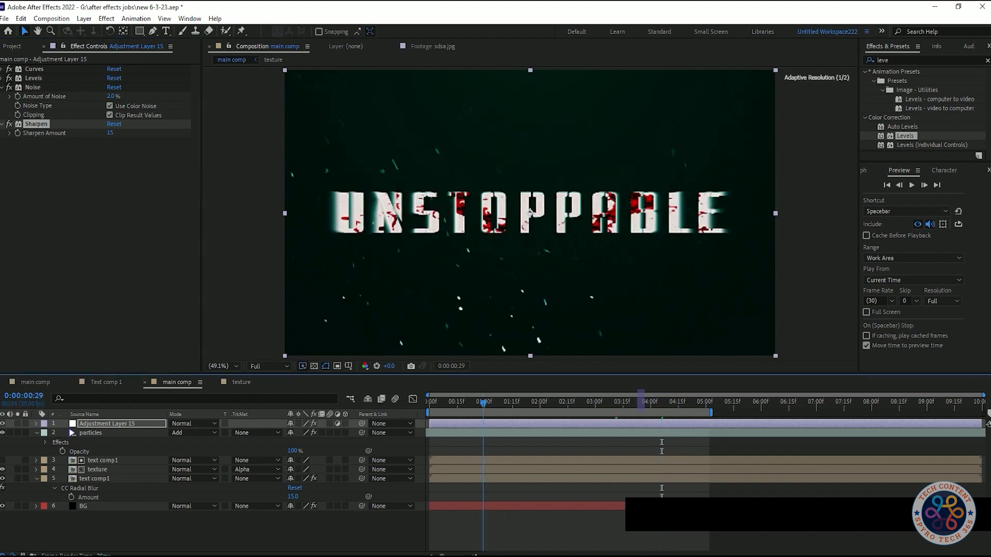
key(space)
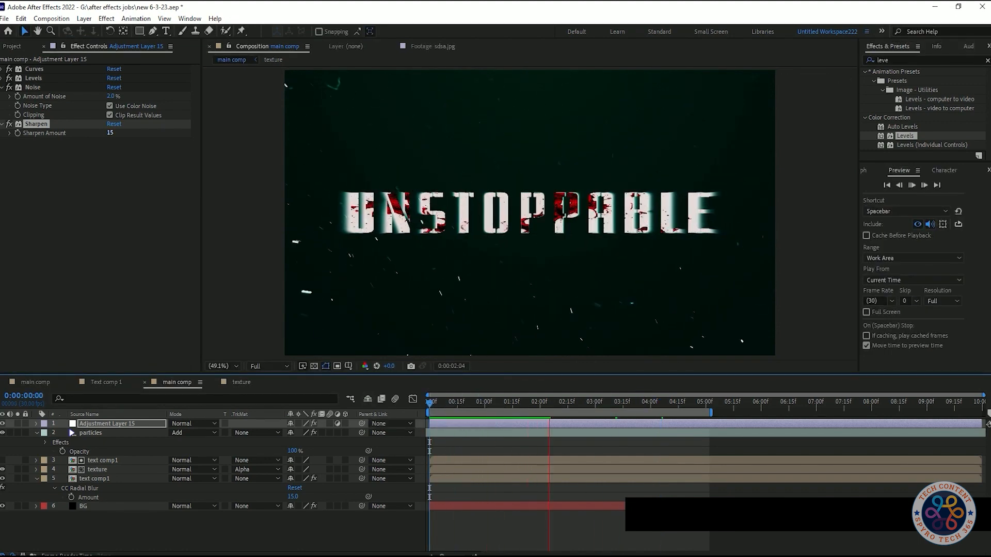
- Set the Sharpen Amount to 8, stop the preview, and save the project
text(8)
key(Return)
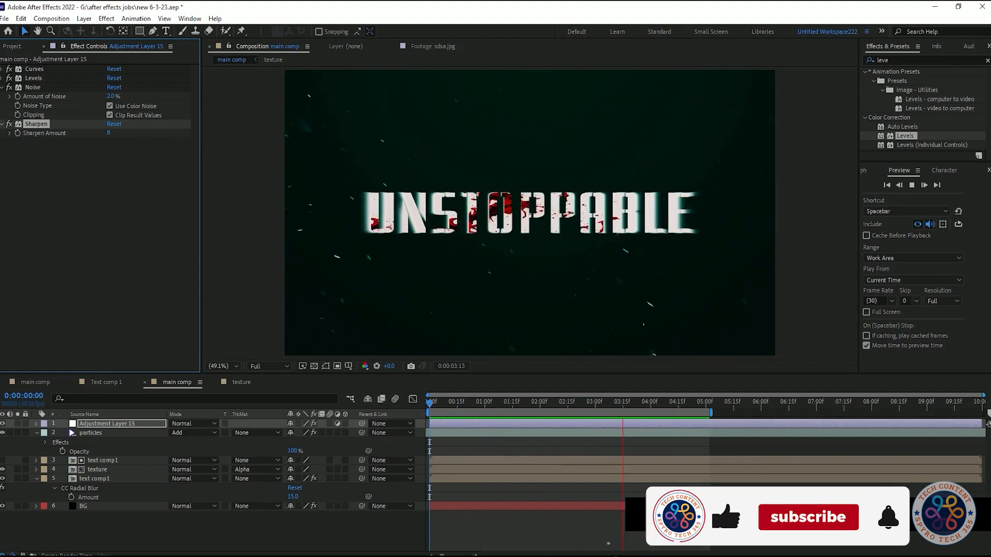
key(space)
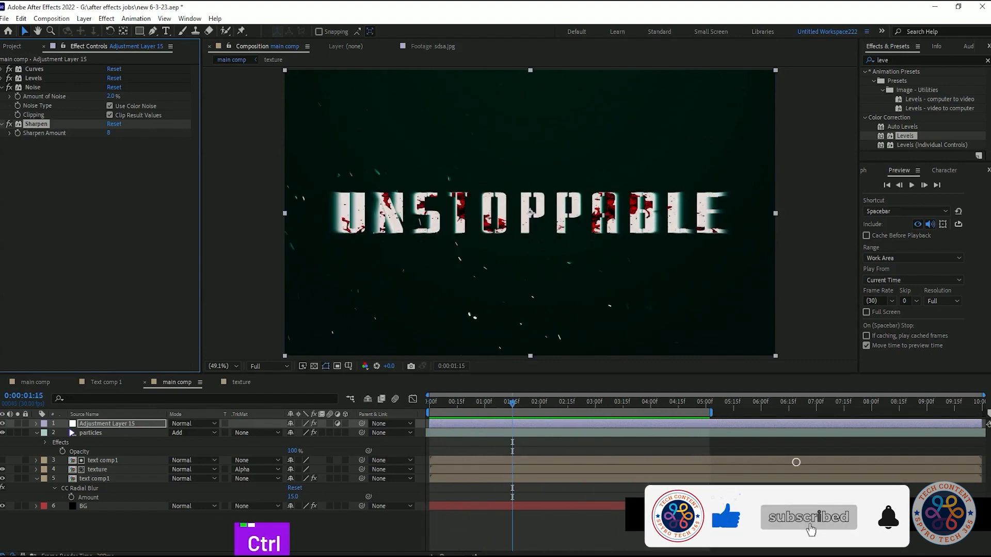
key(ctrl+s)
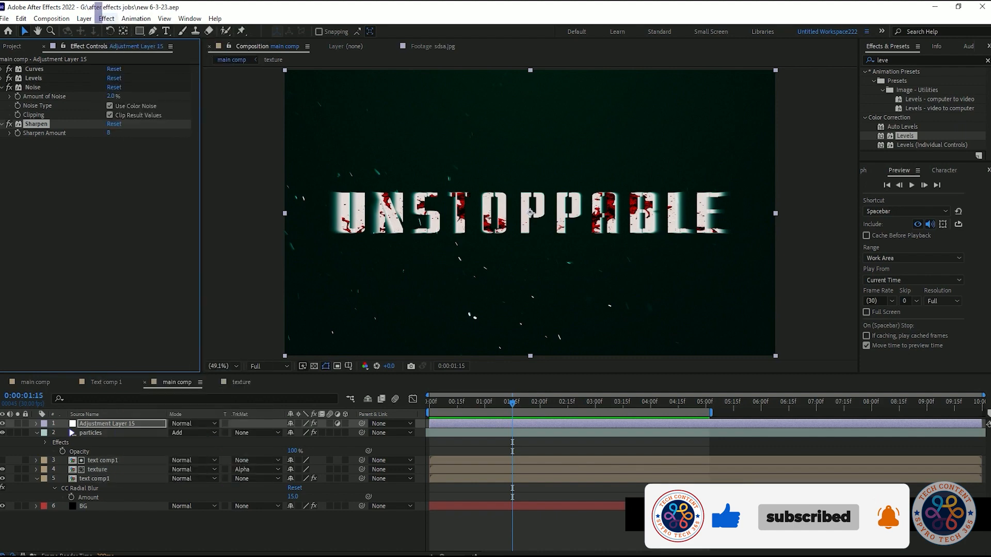
- Open the list of Color Correction effects for the adjustment layer
click(105, 19)
mouse_move(155, 141)
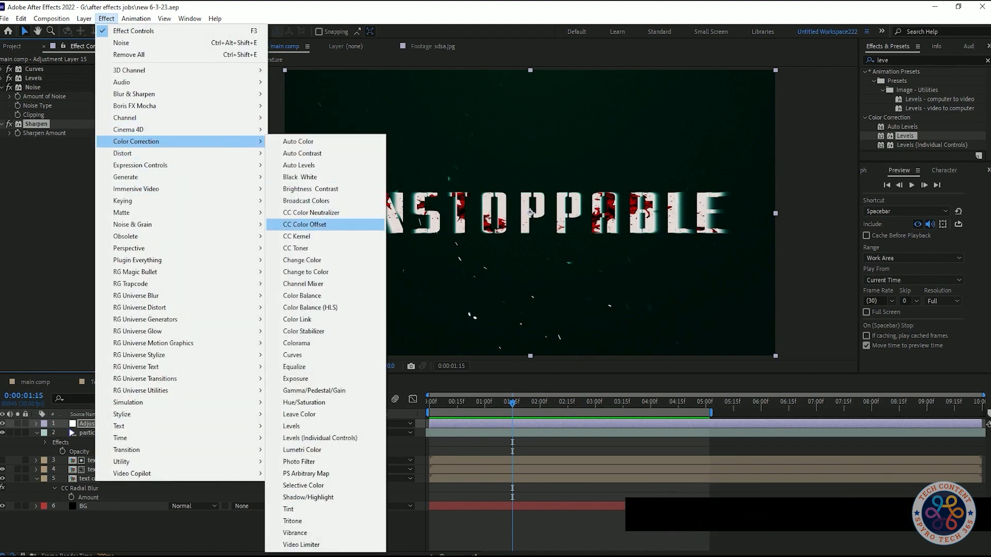